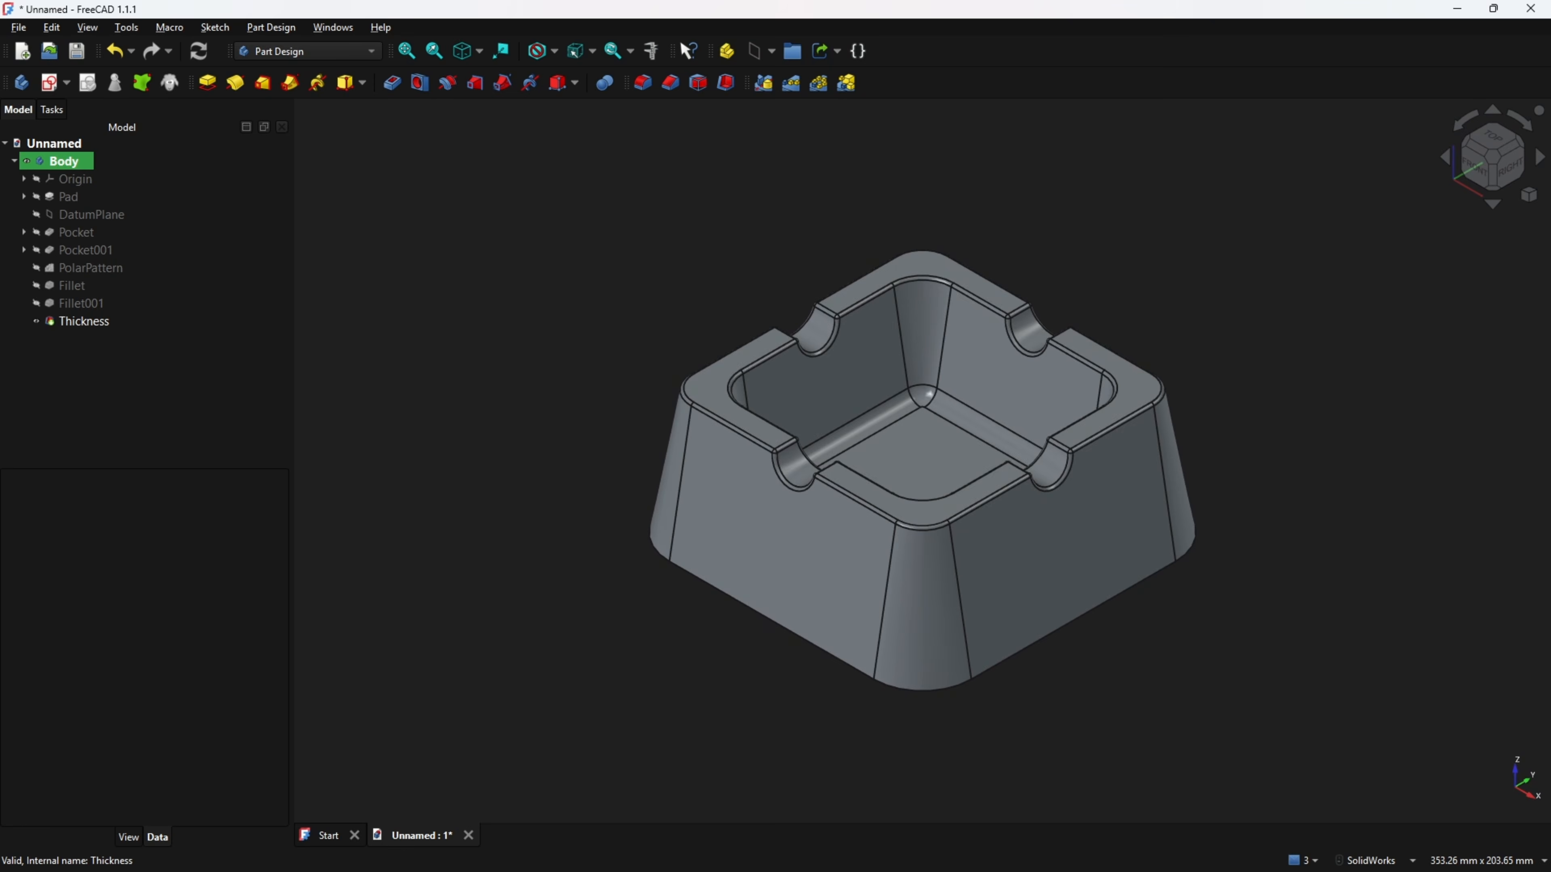
Switch to the drawing PDF and mark up the photo, the top view's outer outline, its two 120 mm dimensions and R19.4 corner.
key(alt+Tab)
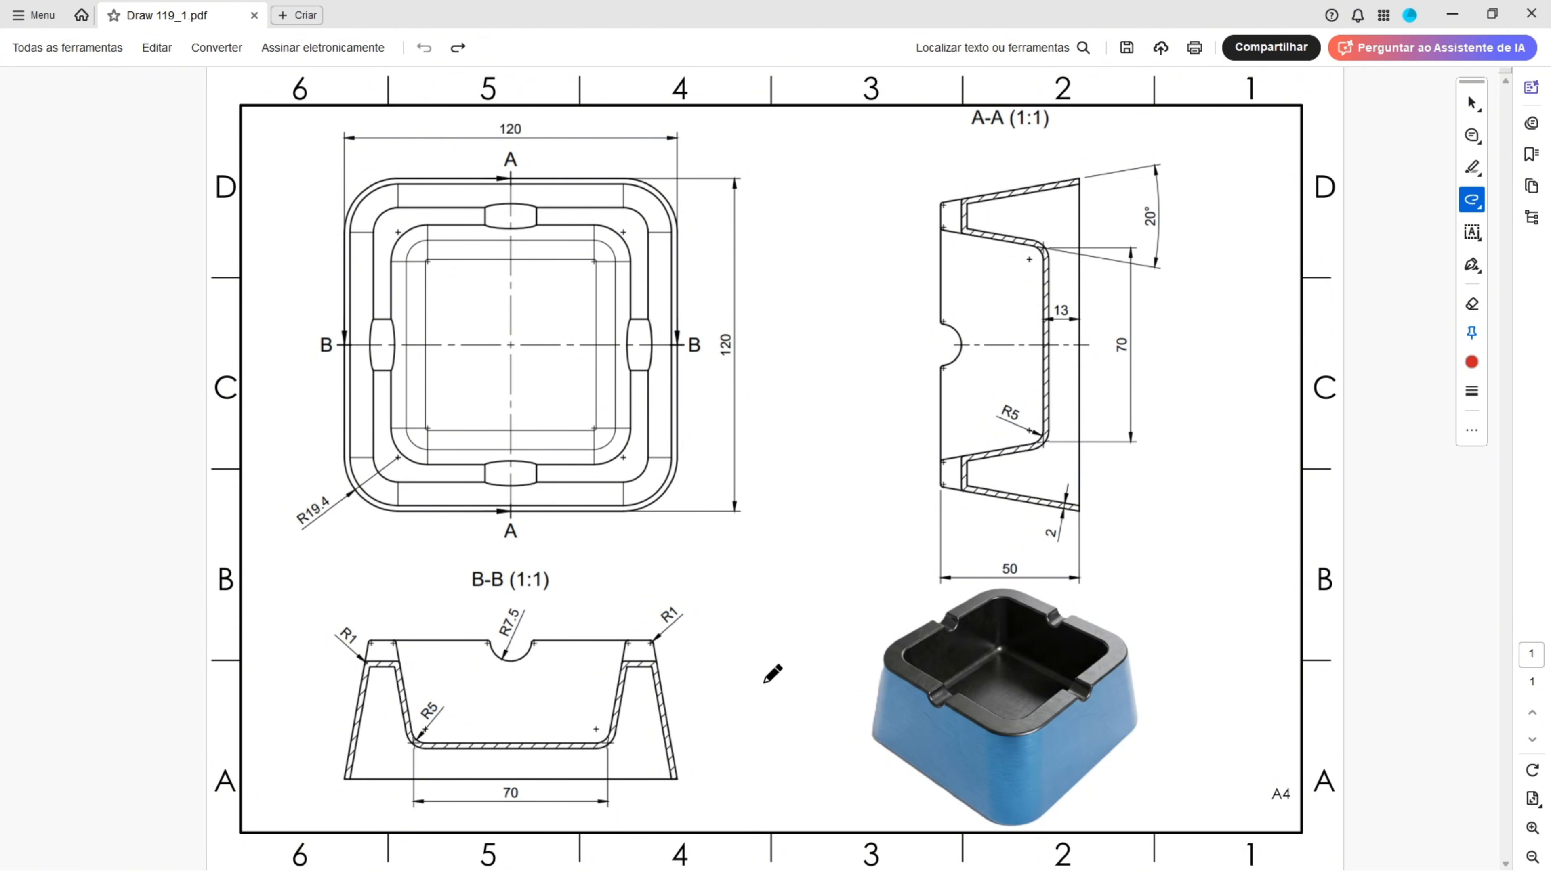
mouse_move(764, 683)
mouse_down()
mouse_move(823, 669)
mouse_move(822, 696)
mouse_up()
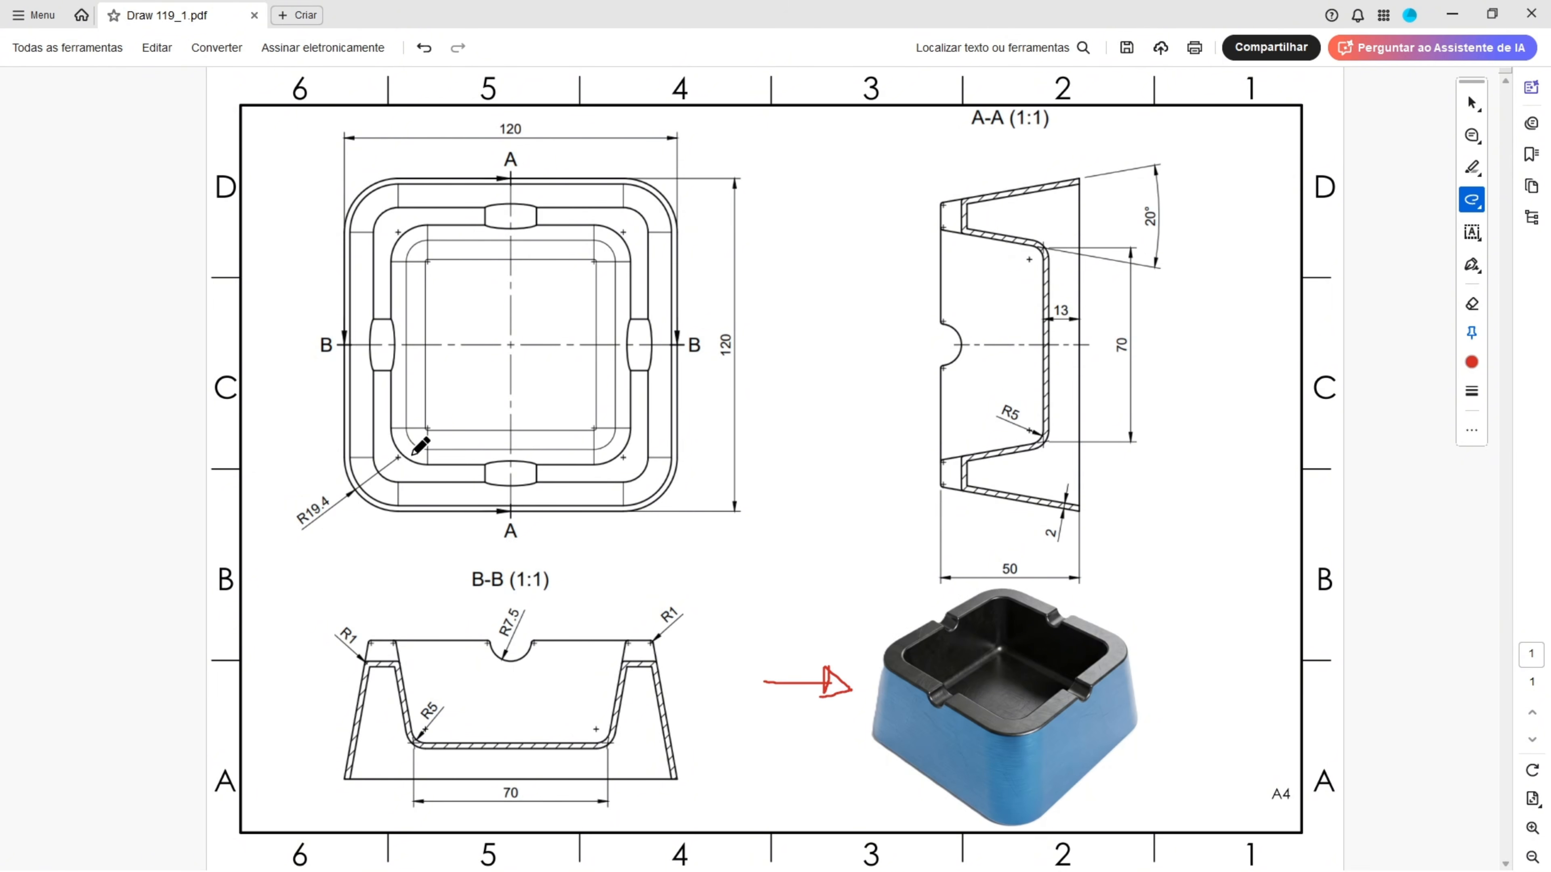
mouse_move(265, 292)
mouse_down()
mouse_move(301, 269)
mouse_move(320, 286)
mouse_move(306, 277)
mouse_up()
mouse_move(360, 183)
mouse_down()
mouse_move(684, 183)
mouse_move(672, 367)
mouse_move(739, 341)
mouse_move(740, 316)
mouse_up()
mouse_move(484, 120)
mouse_down()
mouse_move(528, 132)
mouse_move(482, 117)
mouse_up()
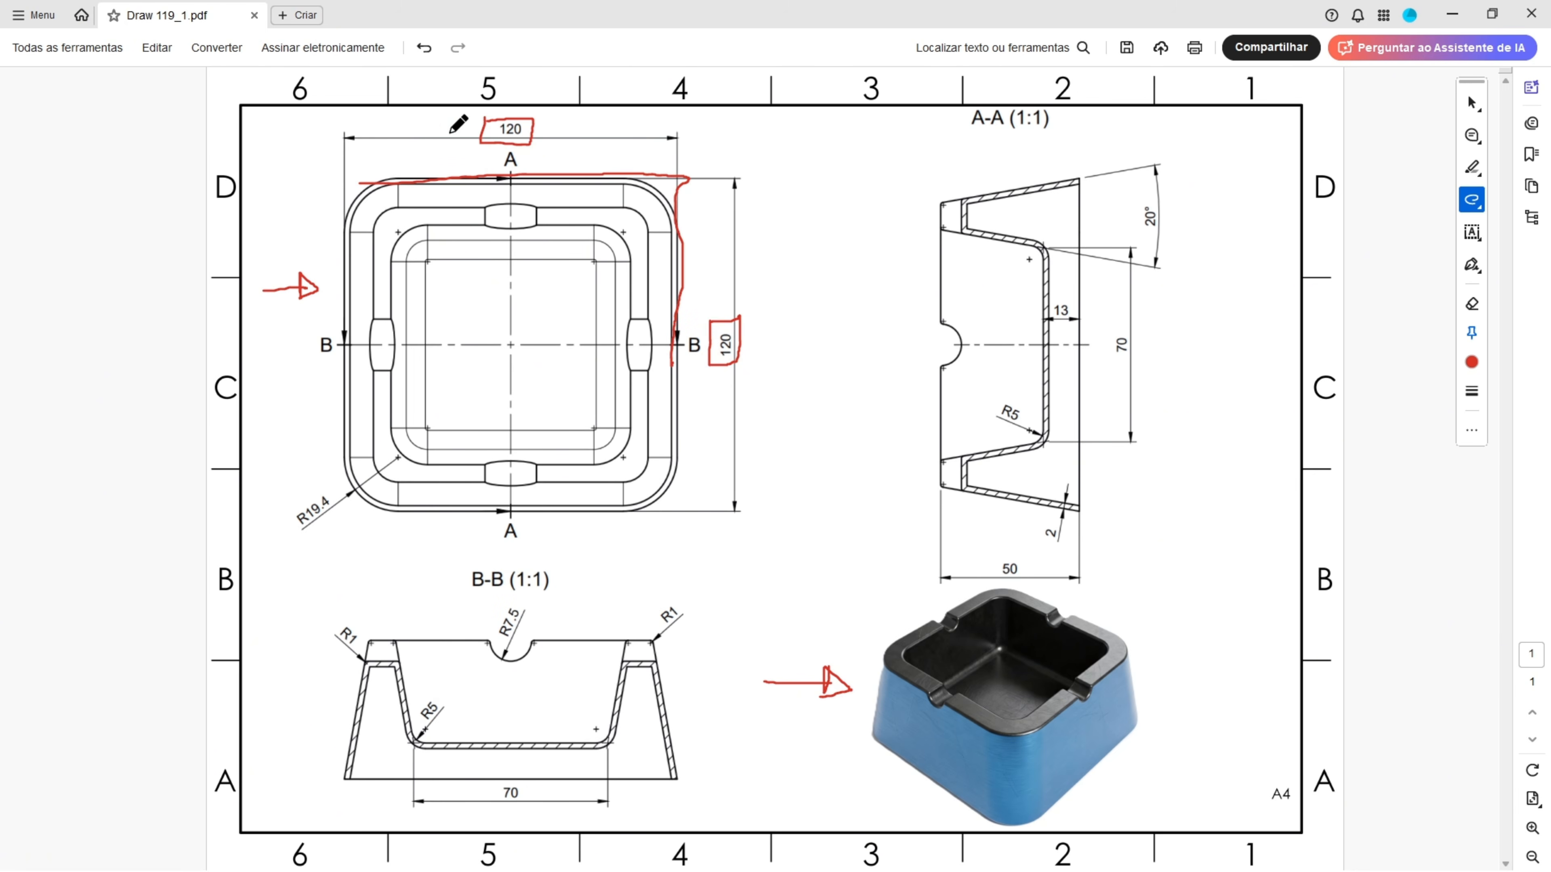
mouse_move(379, 176)
mouse_down()
mouse_move(327, 205)
mouse_move(385, 173)
mouse_up()
mouse_move(359, 453)
mouse_down()
mouse_move(353, 508)
mouse_move(367, 467)
mouse_move(287, 518)
mouse_move(343, 501)
mouse_move(296, 491)
mouse_up()
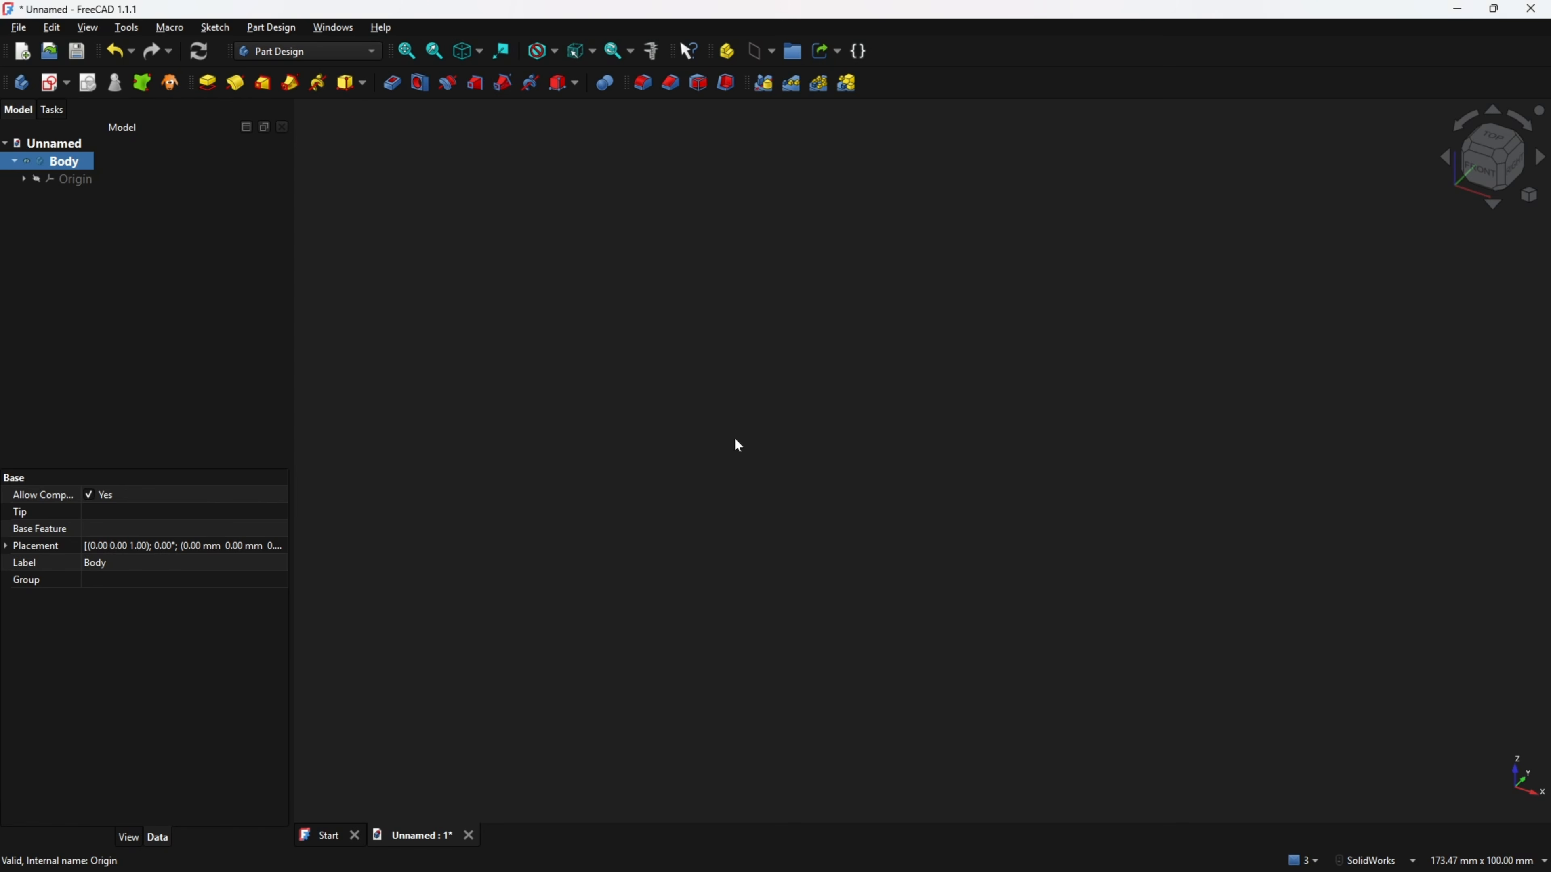
Create a sketch on the XY plane and draw a centred square 120 mm by 120 mm about the origin.
click(50, 86)
click(1048, 448)
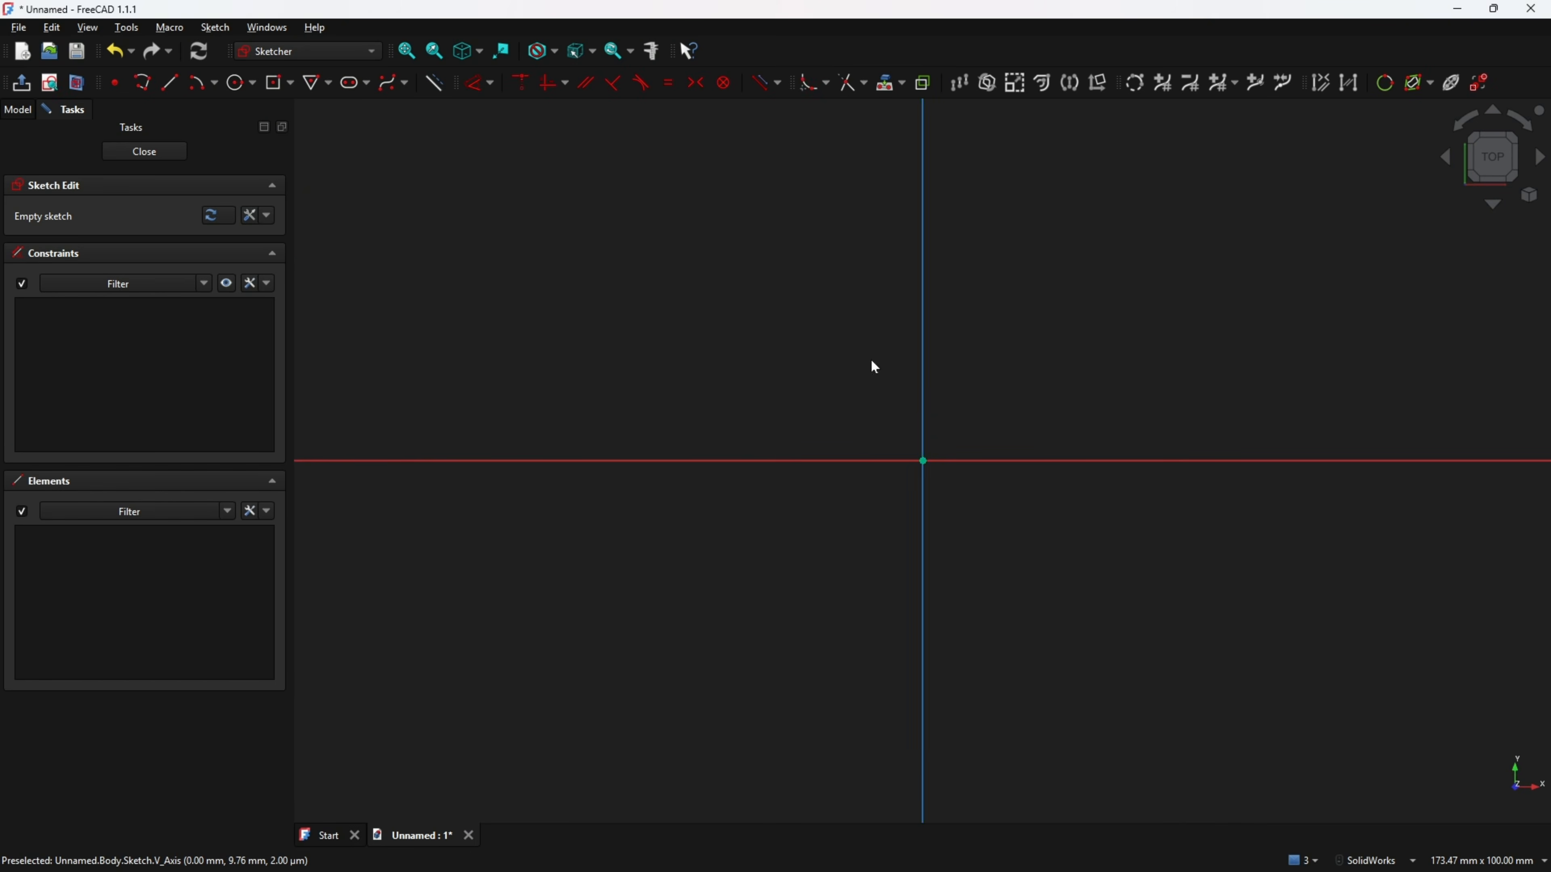
click(274, 82)
click(291, 83)
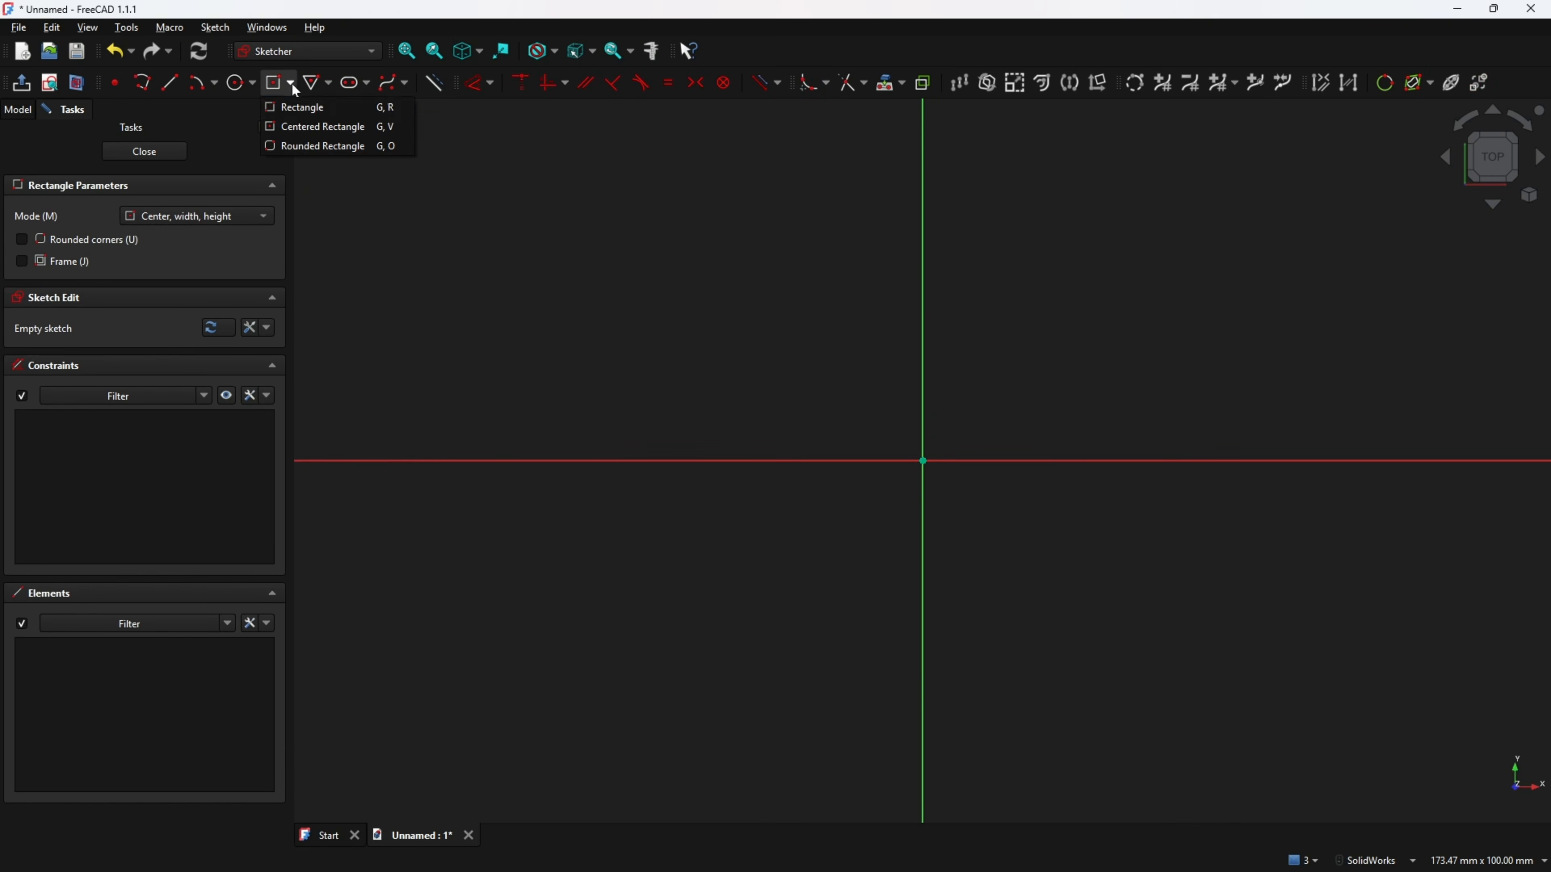
click(314, 127)
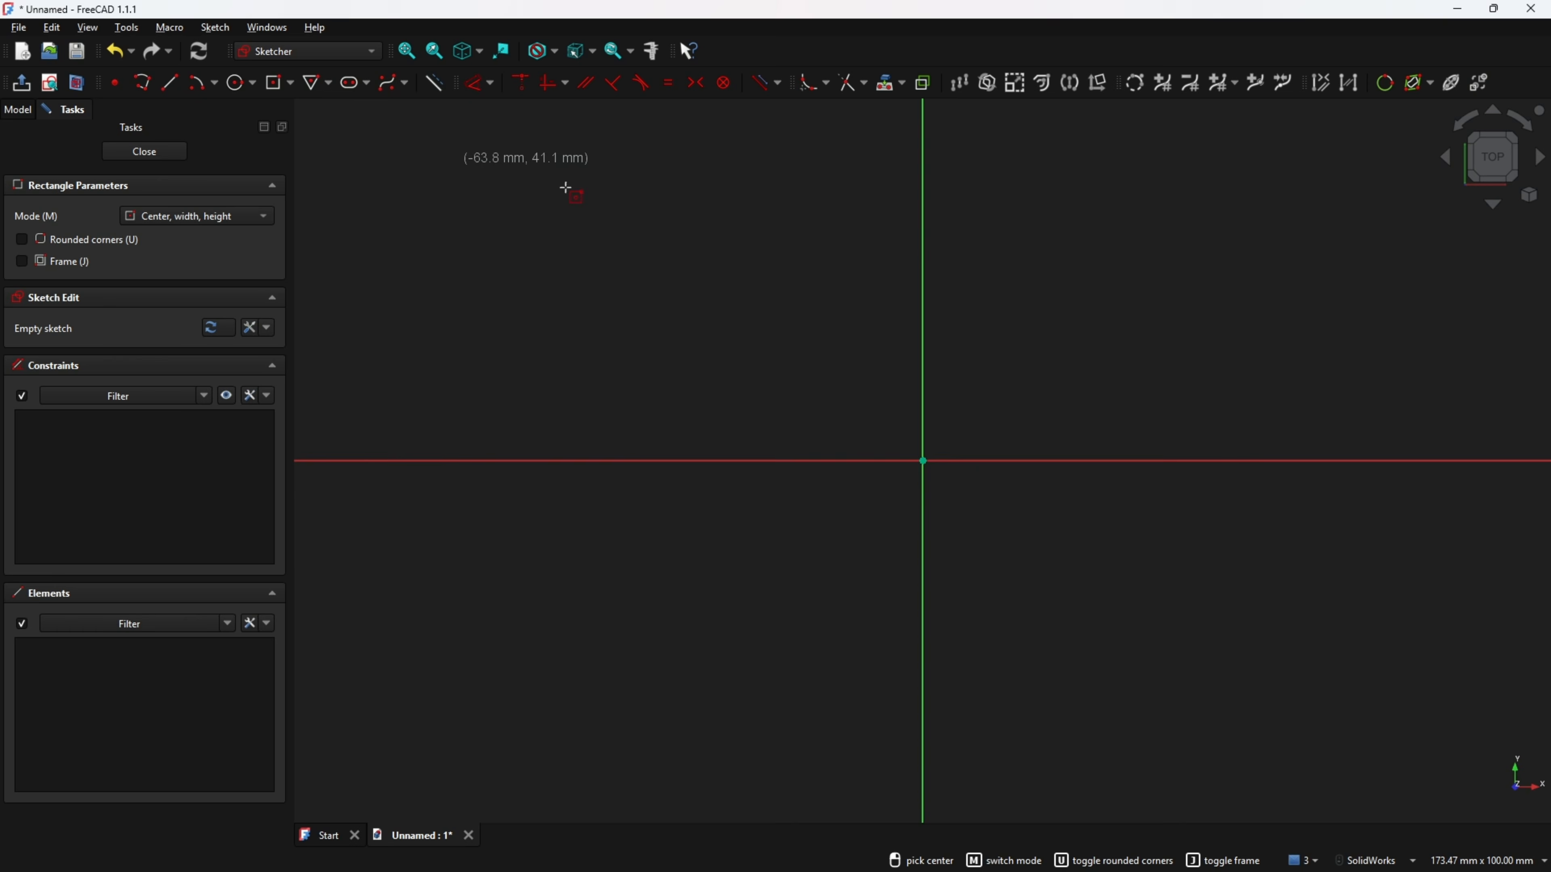
click(921, 462)
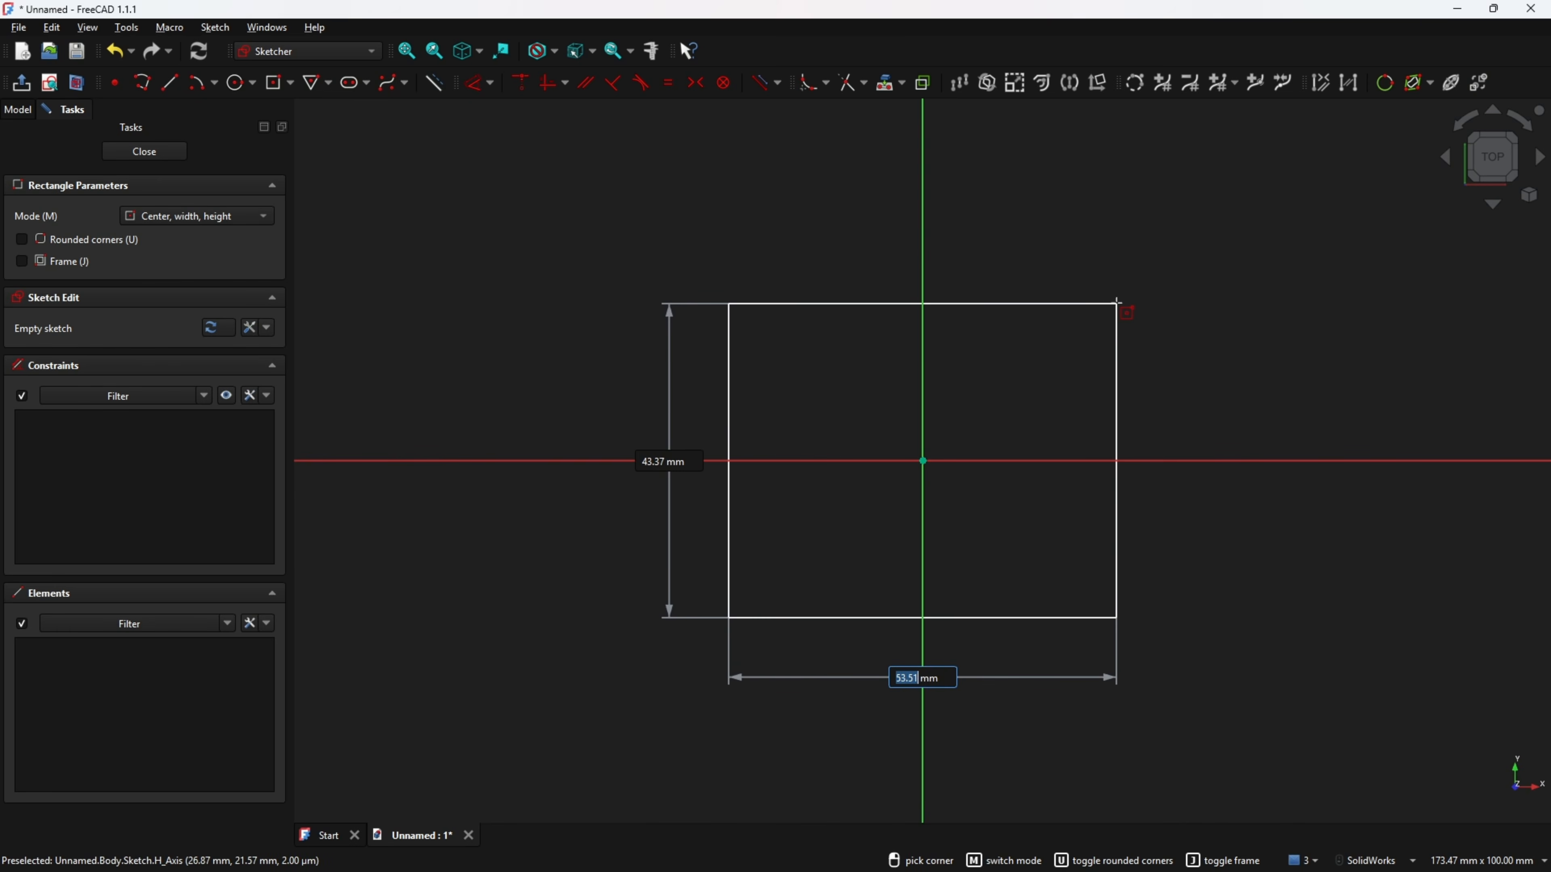
text(120)
key(Tab)
text(120)
key(Return)
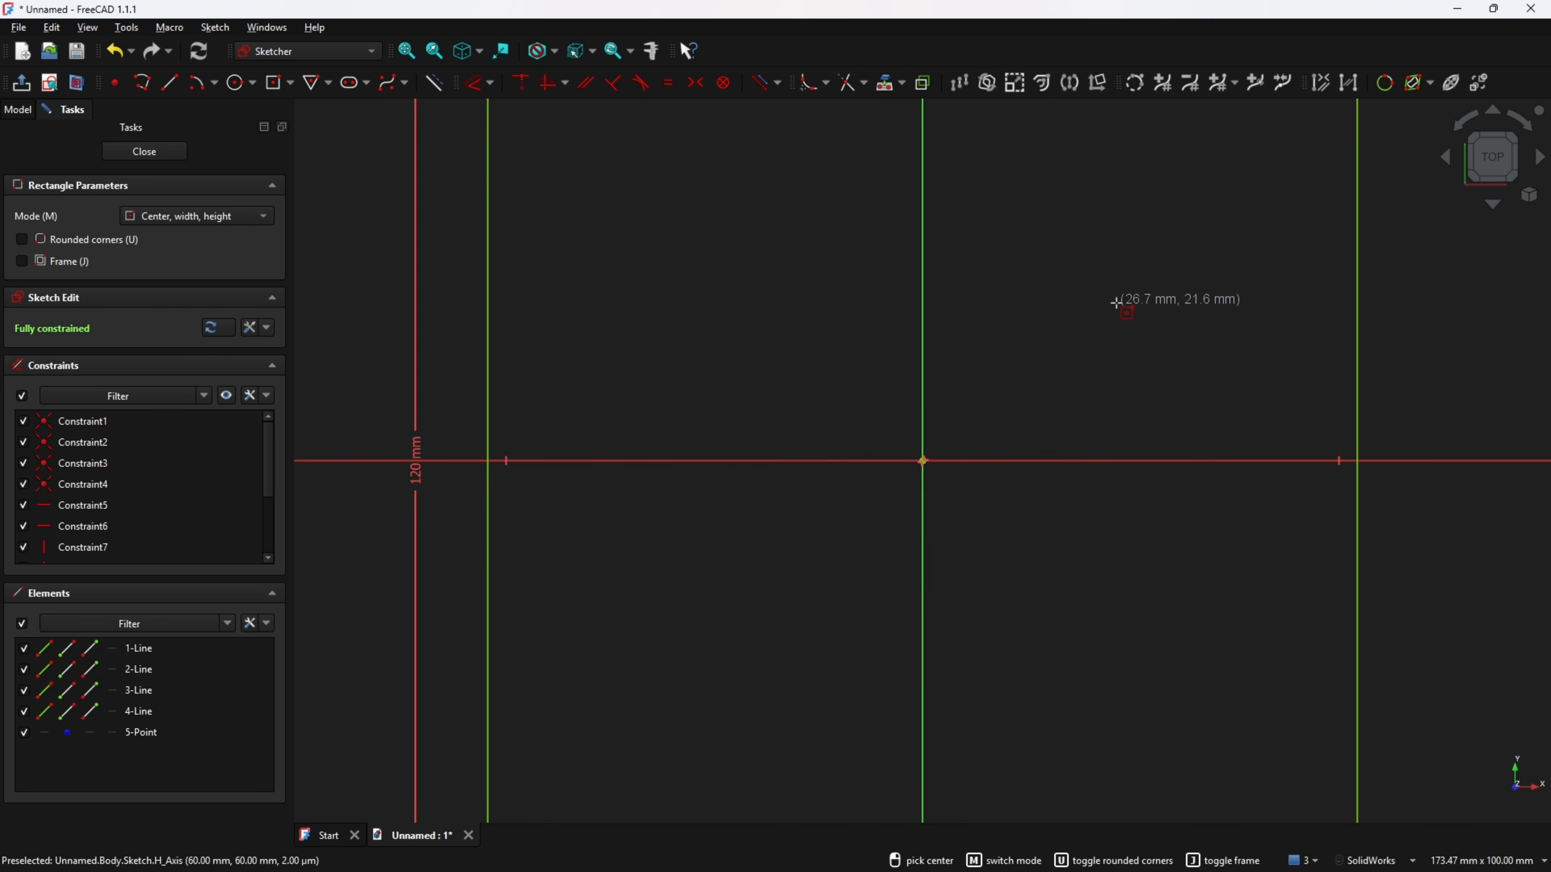
Fillet all four corners of the square with the sketch fillet tool.
scroll(1105, 428, down, 3)
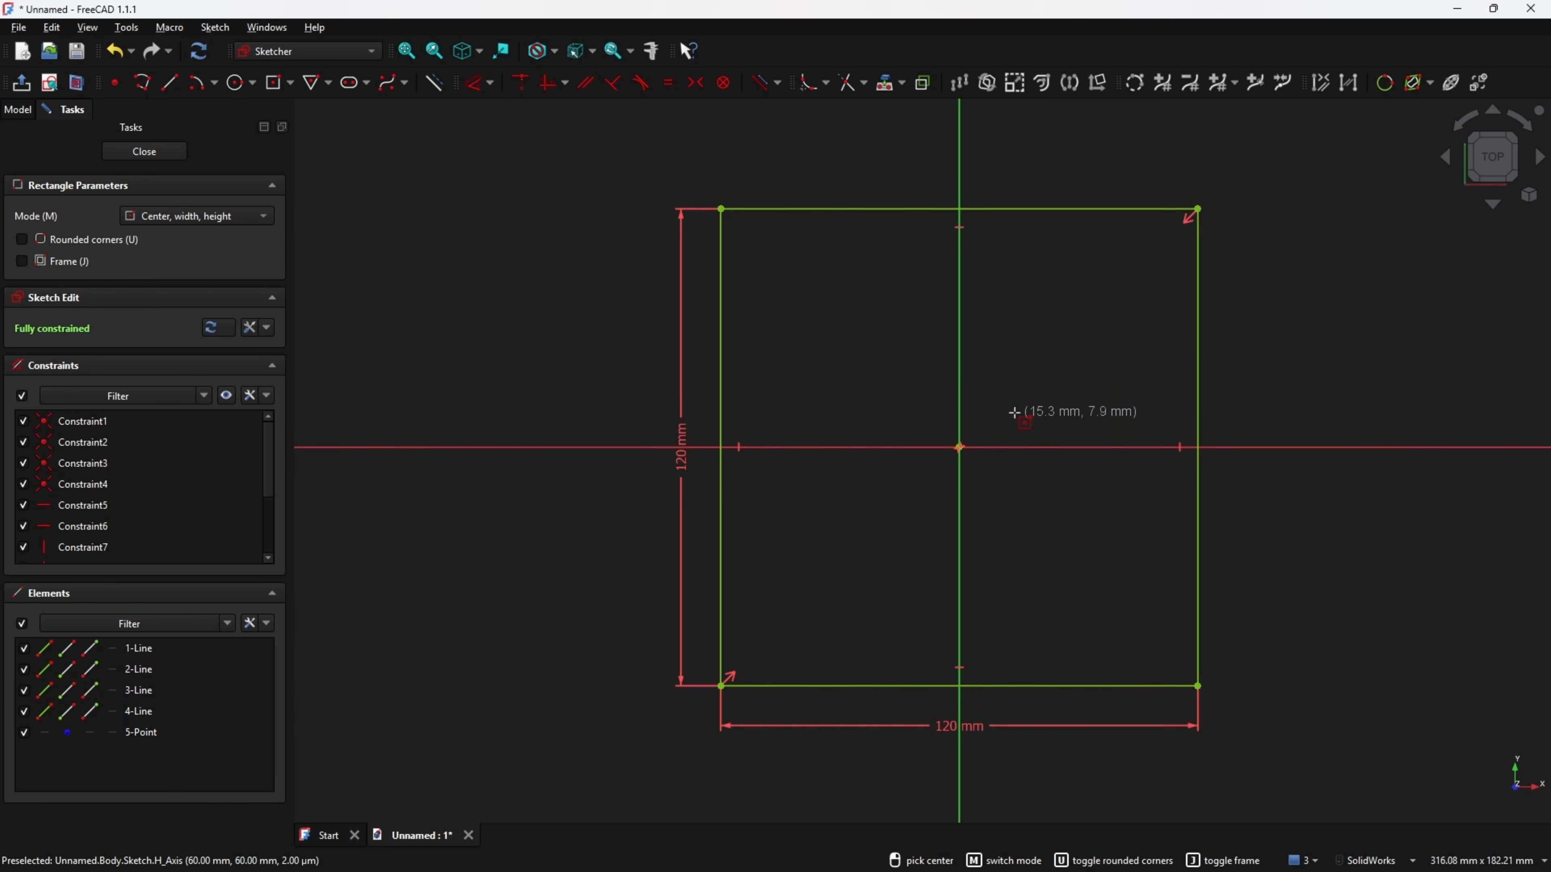
click(809, 83)
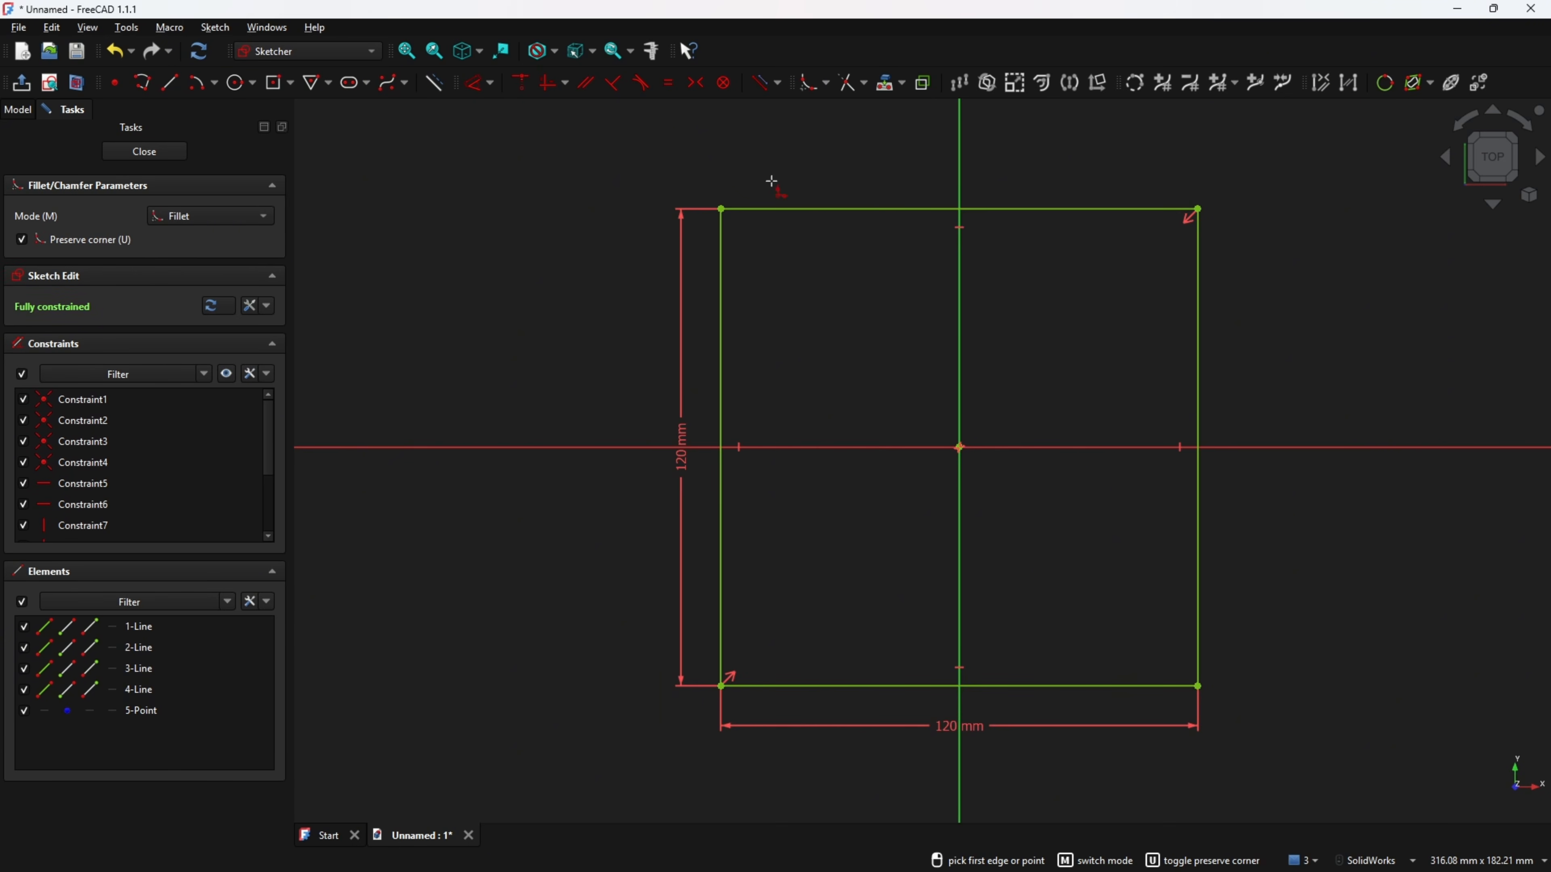
click(720, 247)
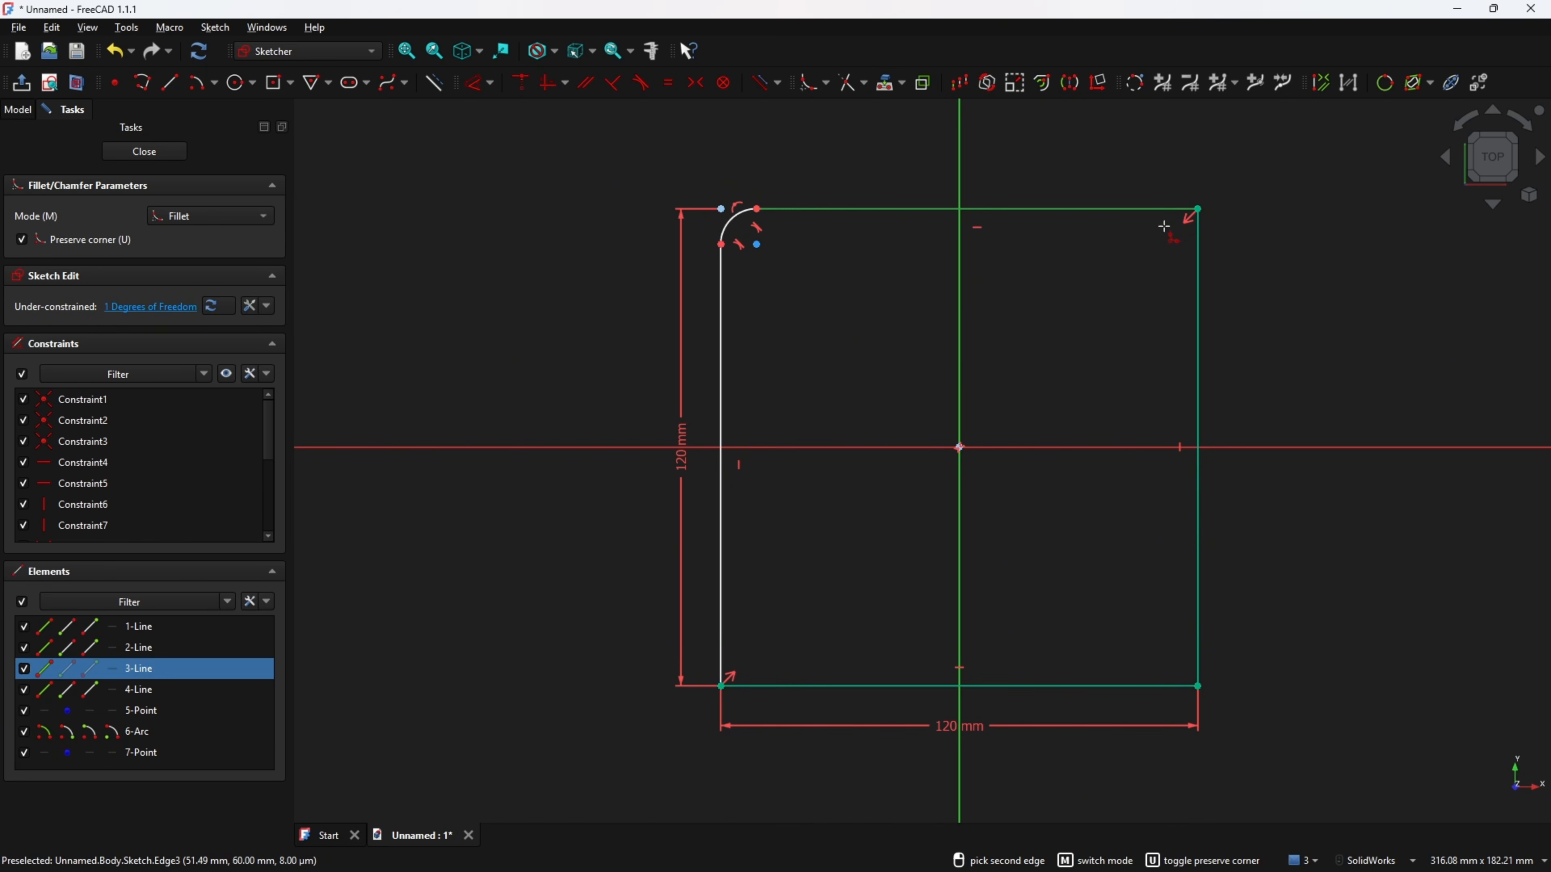
click(1199, 330)
click(1185, 663)
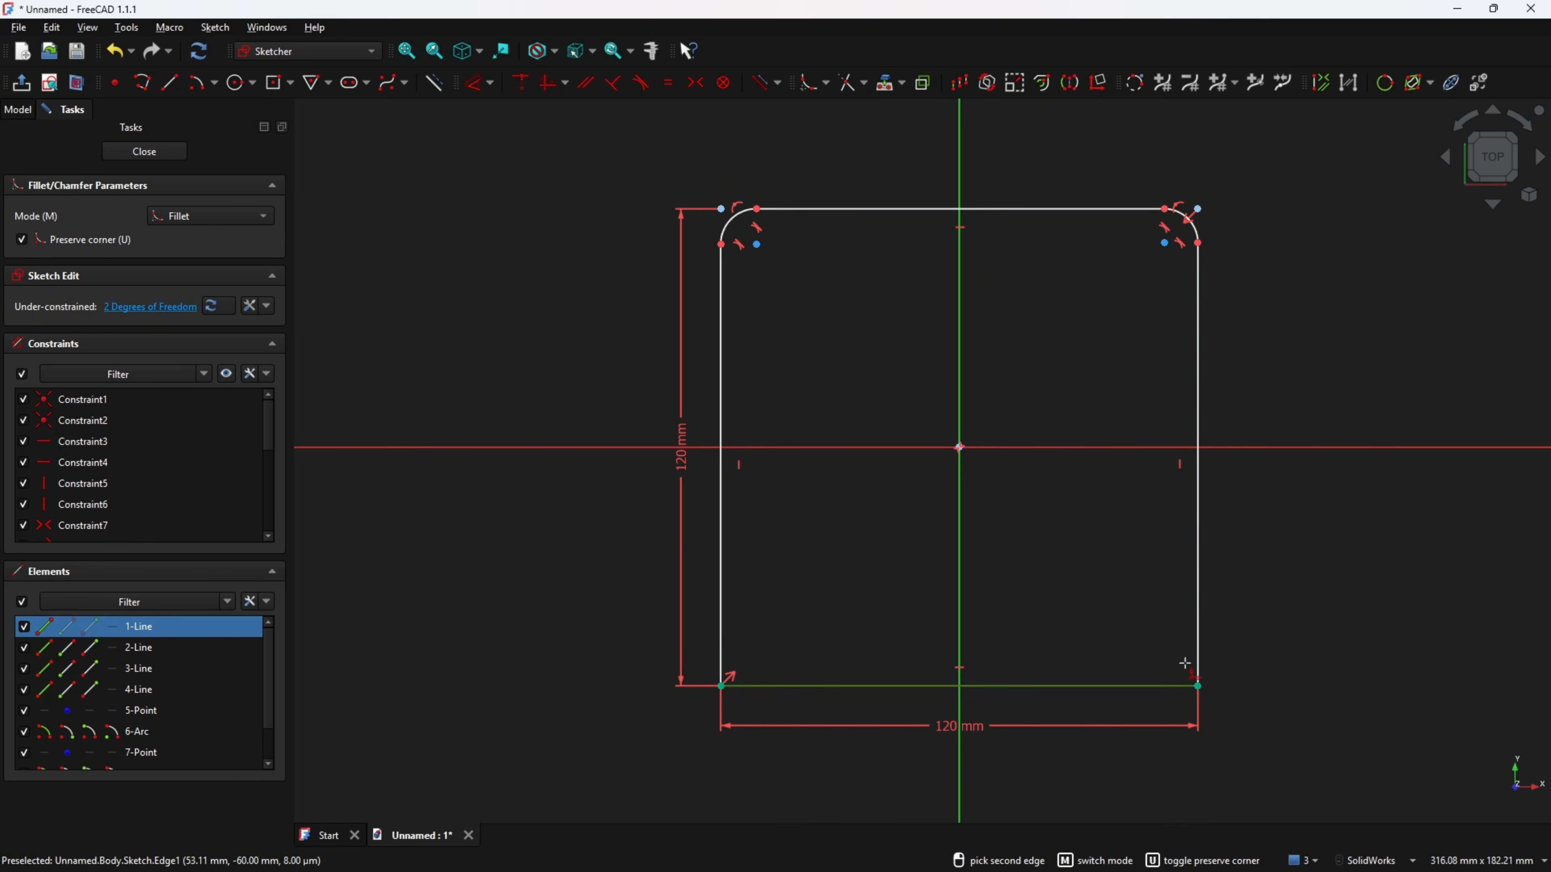
click(1198, 656)
click(722, 589)
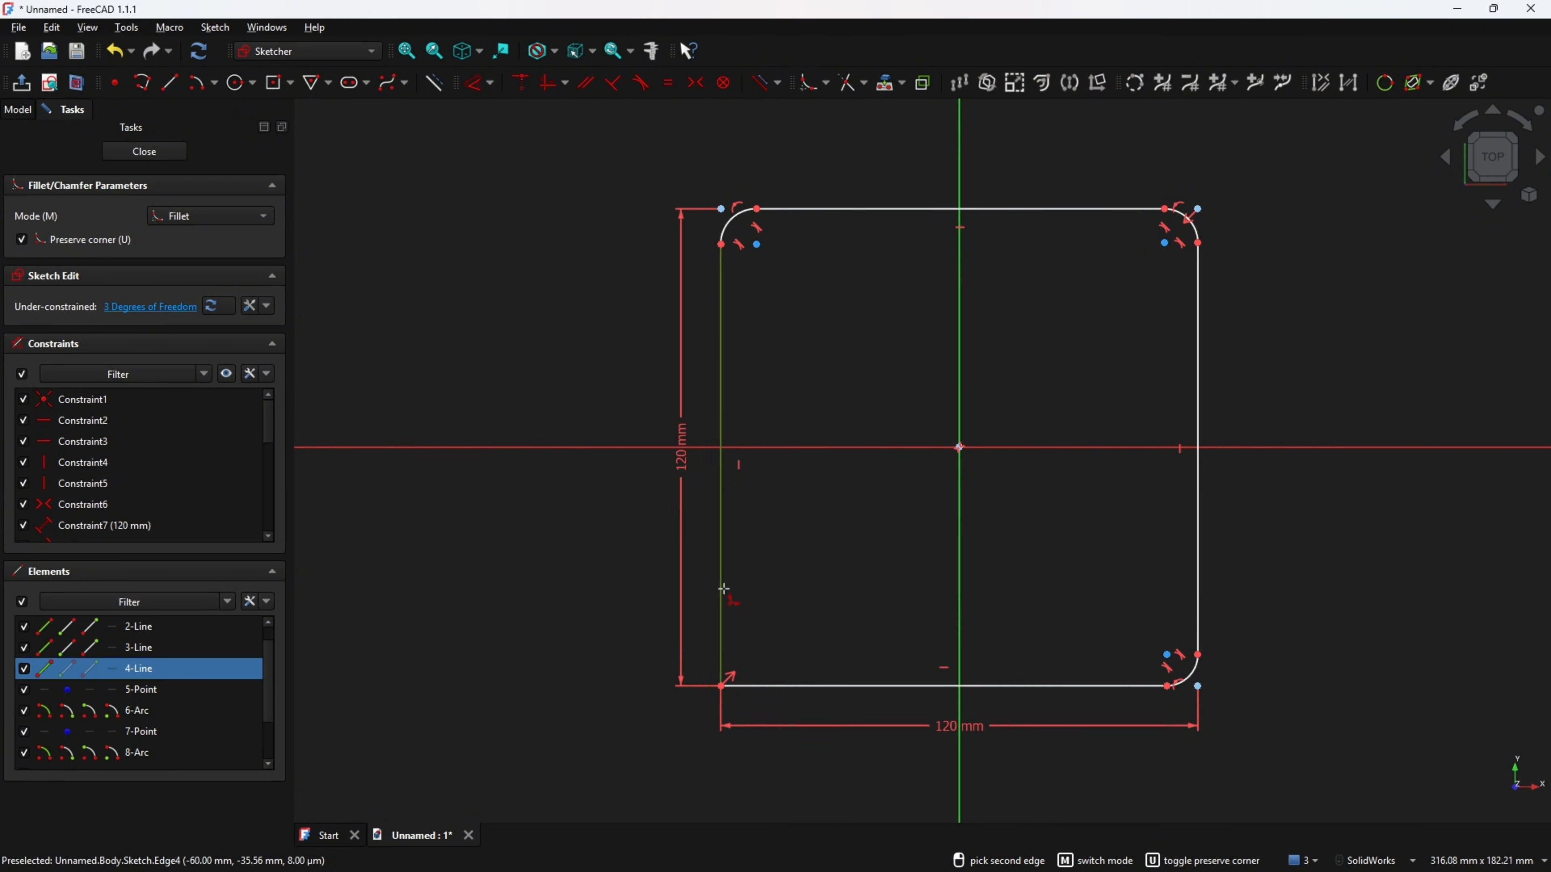
click(779, 686)
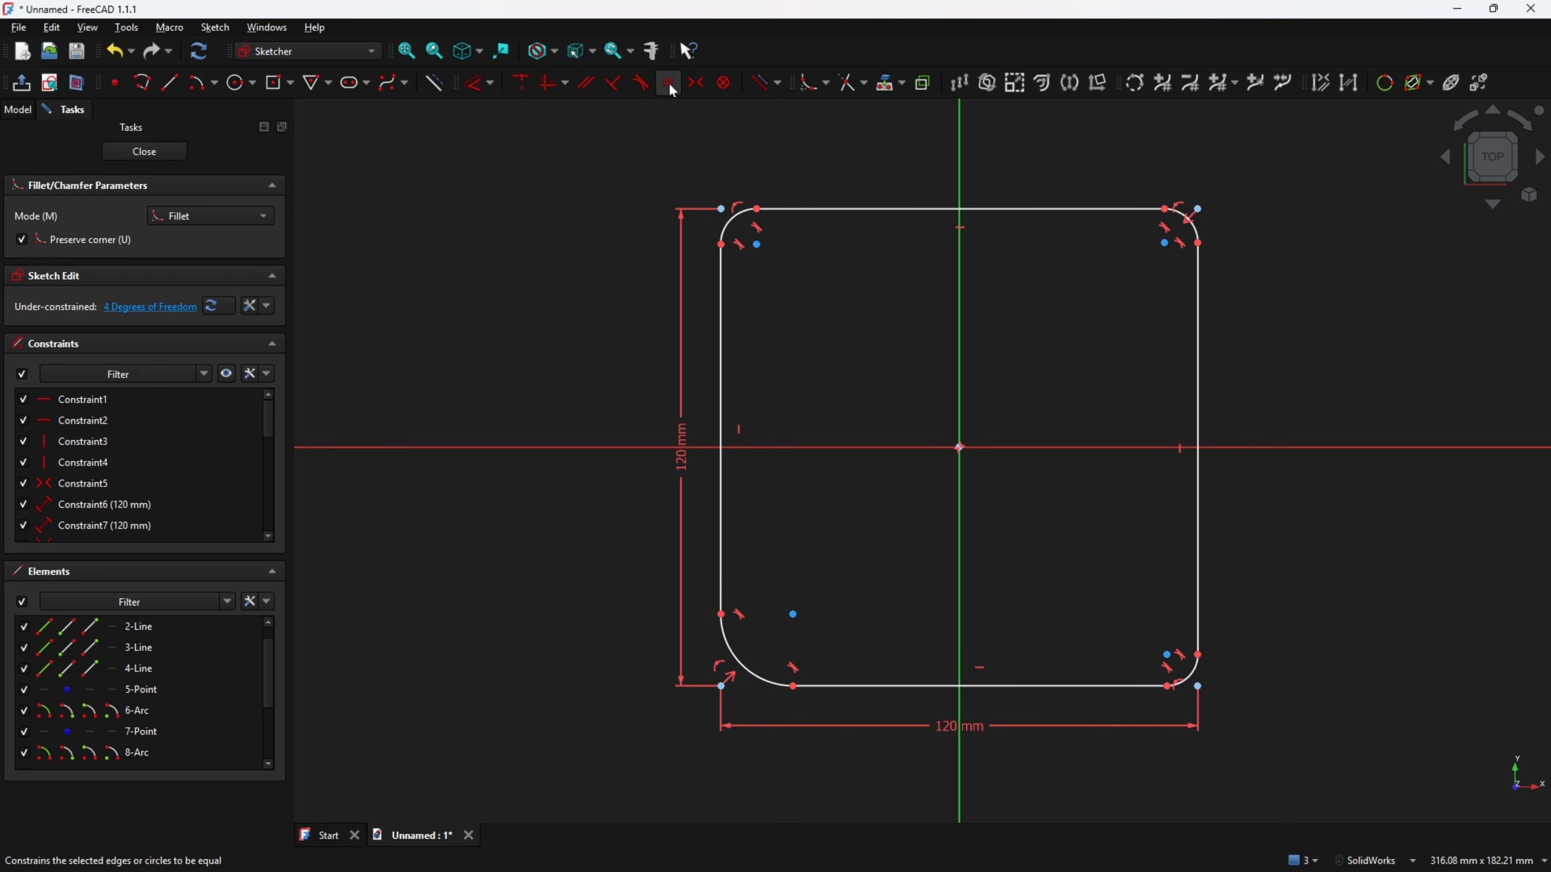
Constrain the four corner arcs to be equal.
click(670, 86)
click(734, 233)
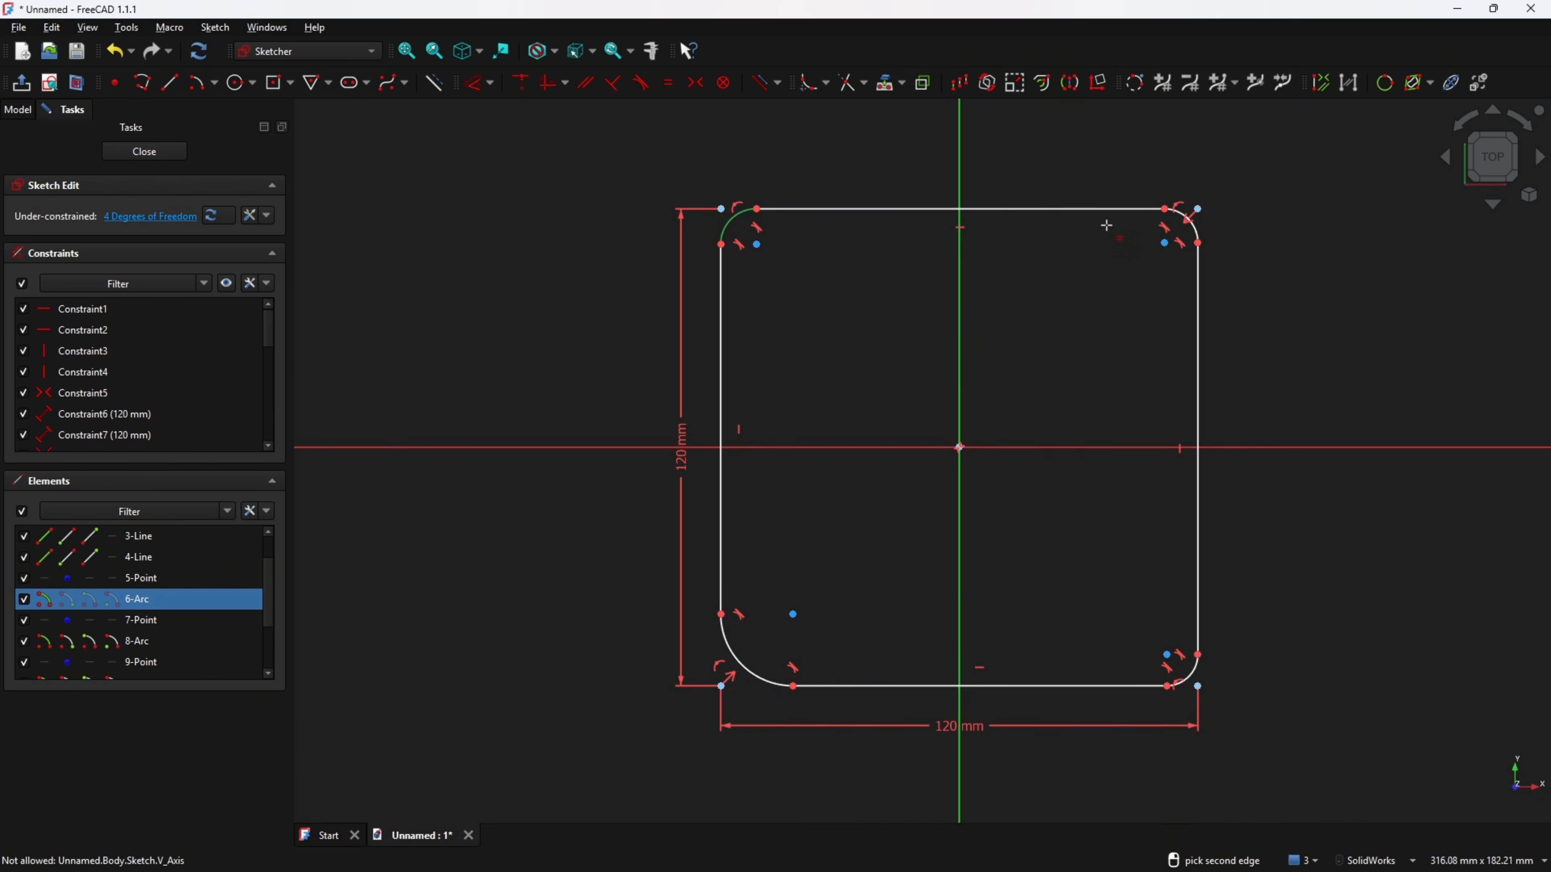
click(1204, 231)
click(1206, 232)
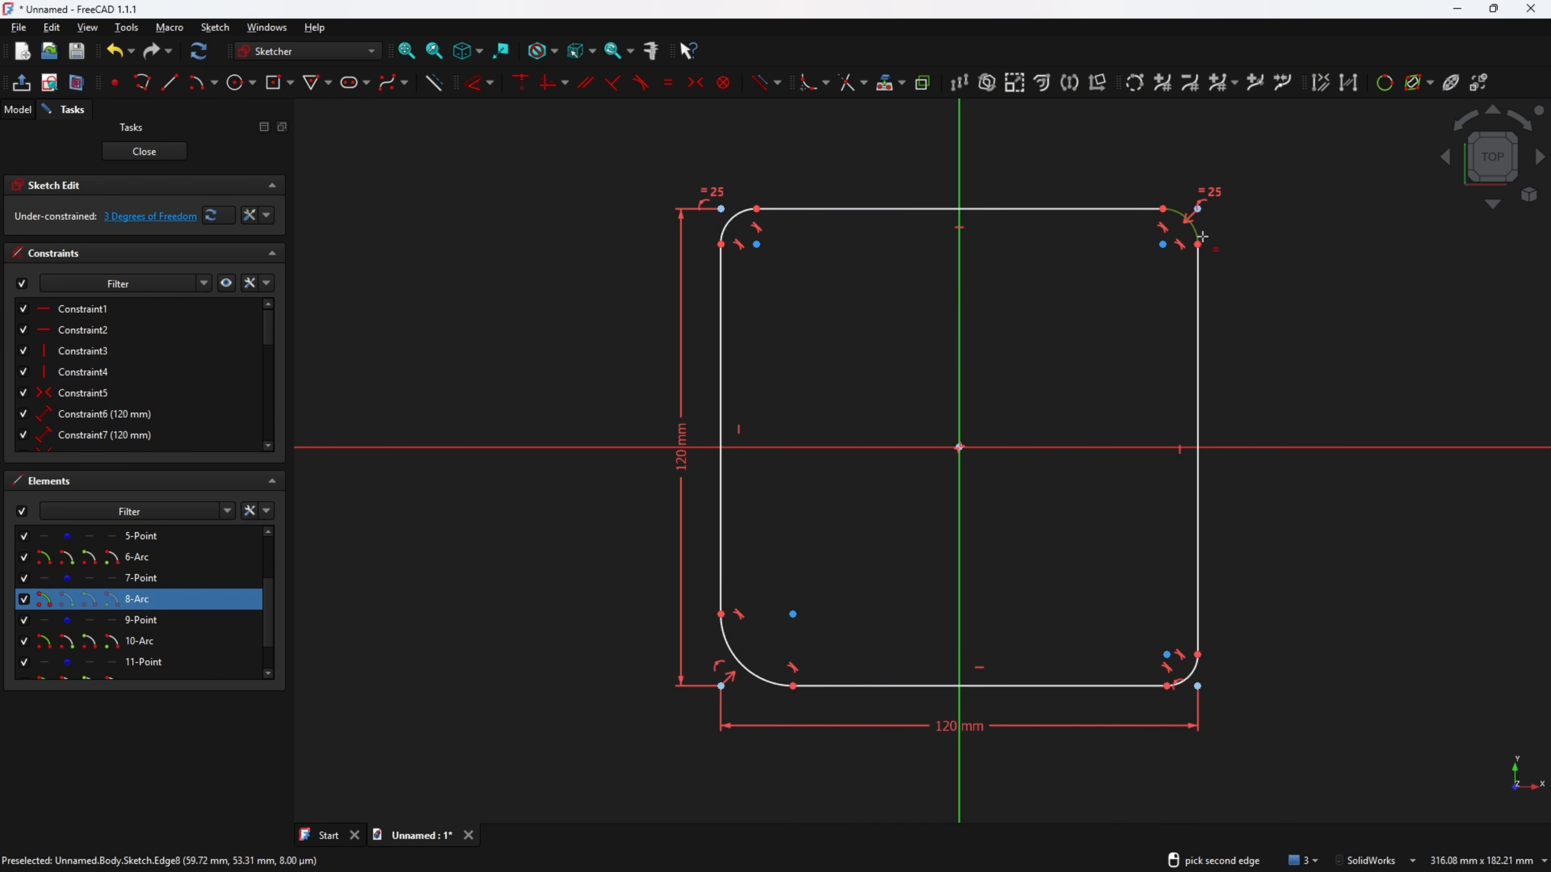
click(1189, 674)
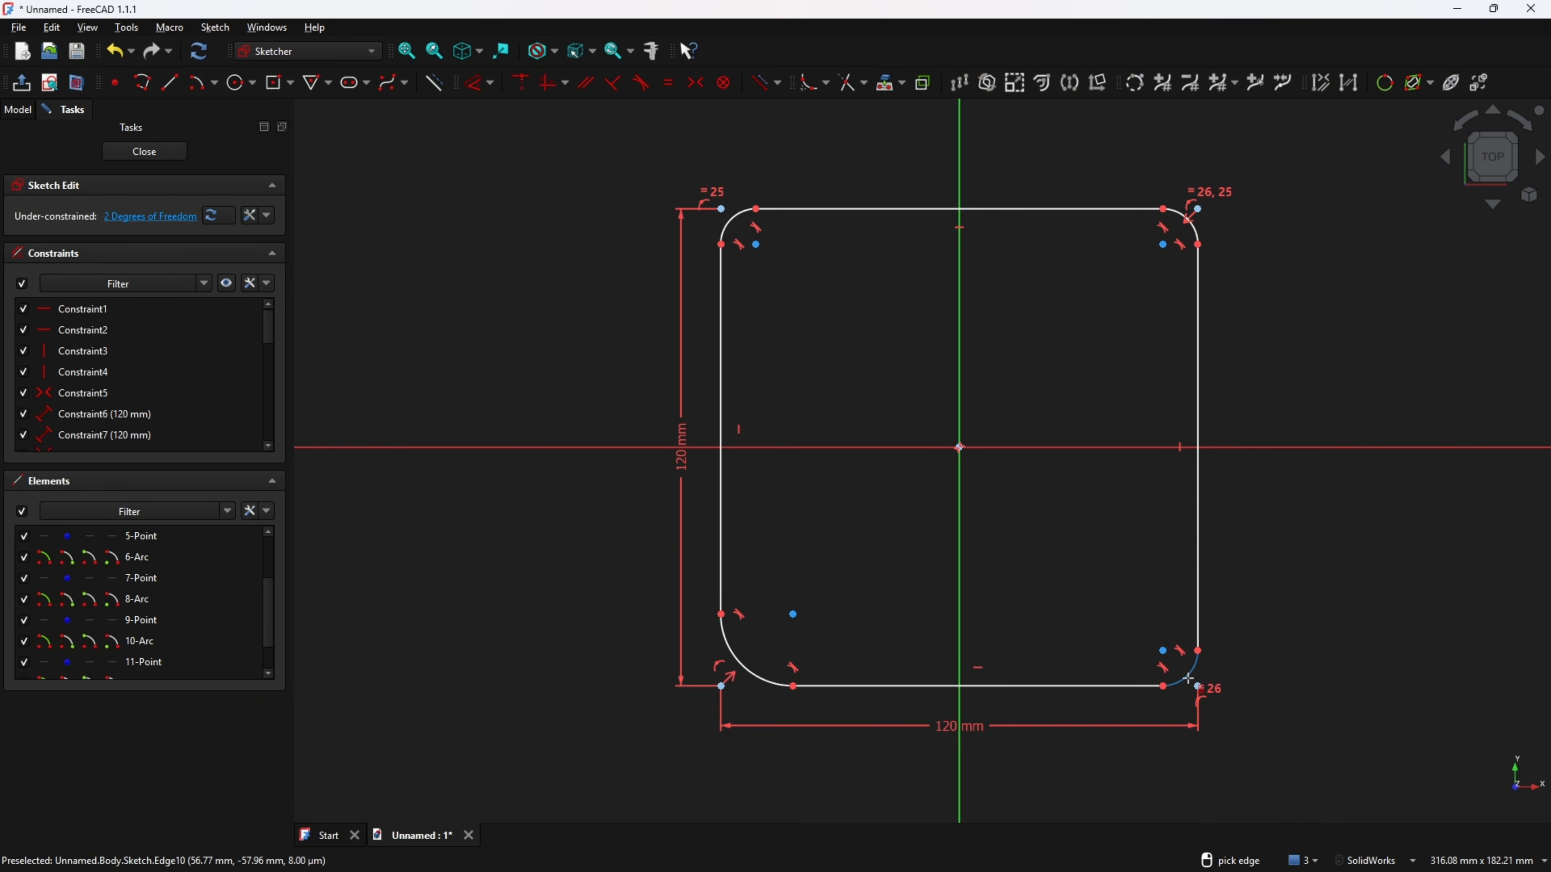
click(1189, 672)
click(746, 668)
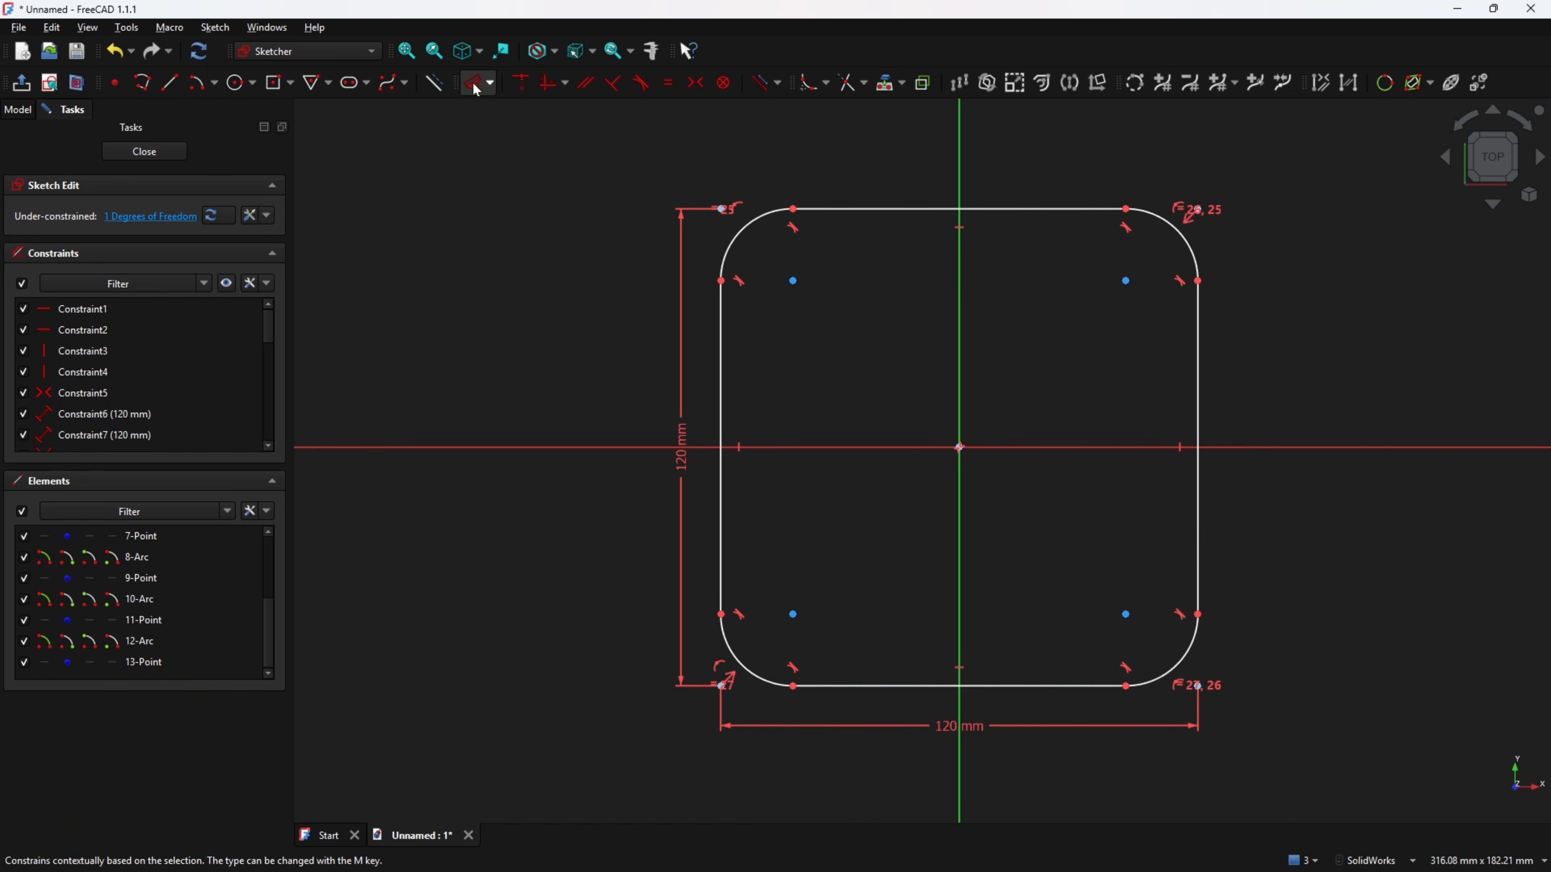
Set the top-left corner arc radius to 19.4 mm and close the sketch.
click(477, 90)
click(744, 229)
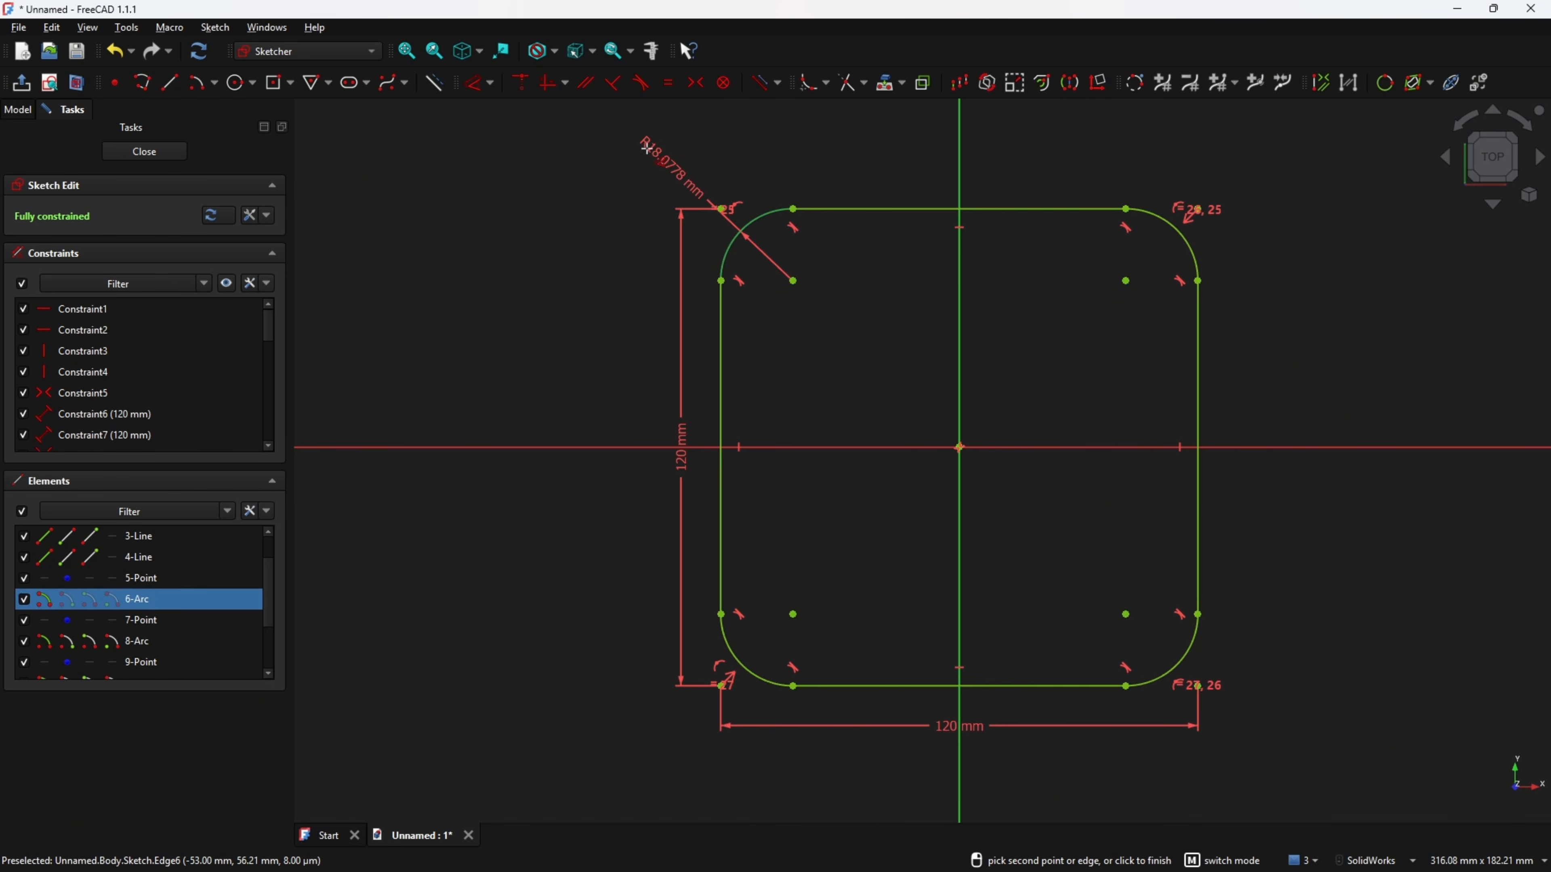
click(642, 143)
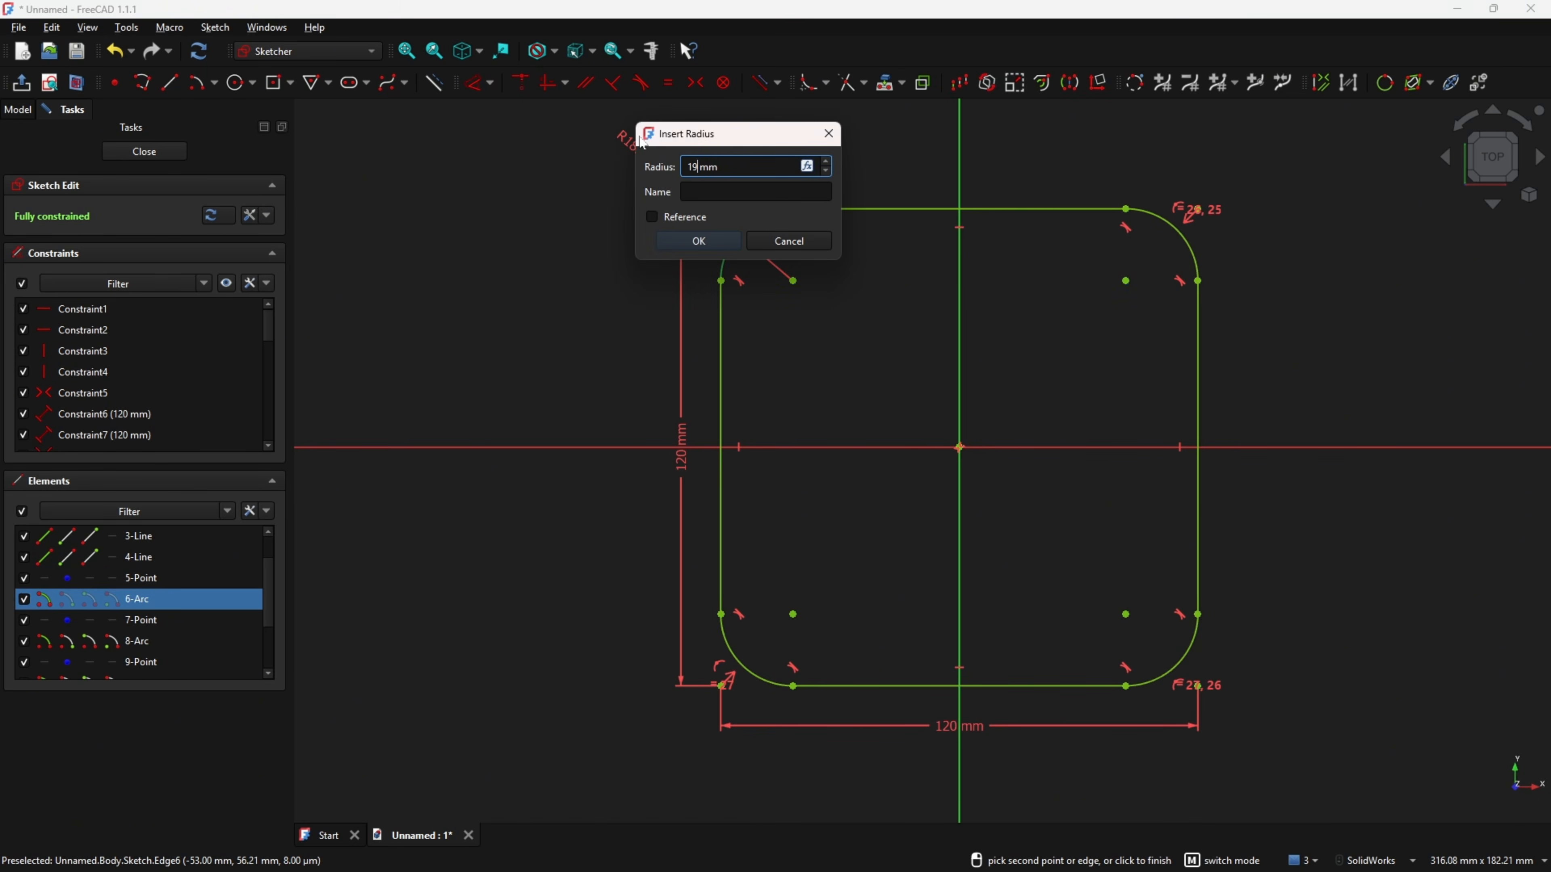
key(Return)
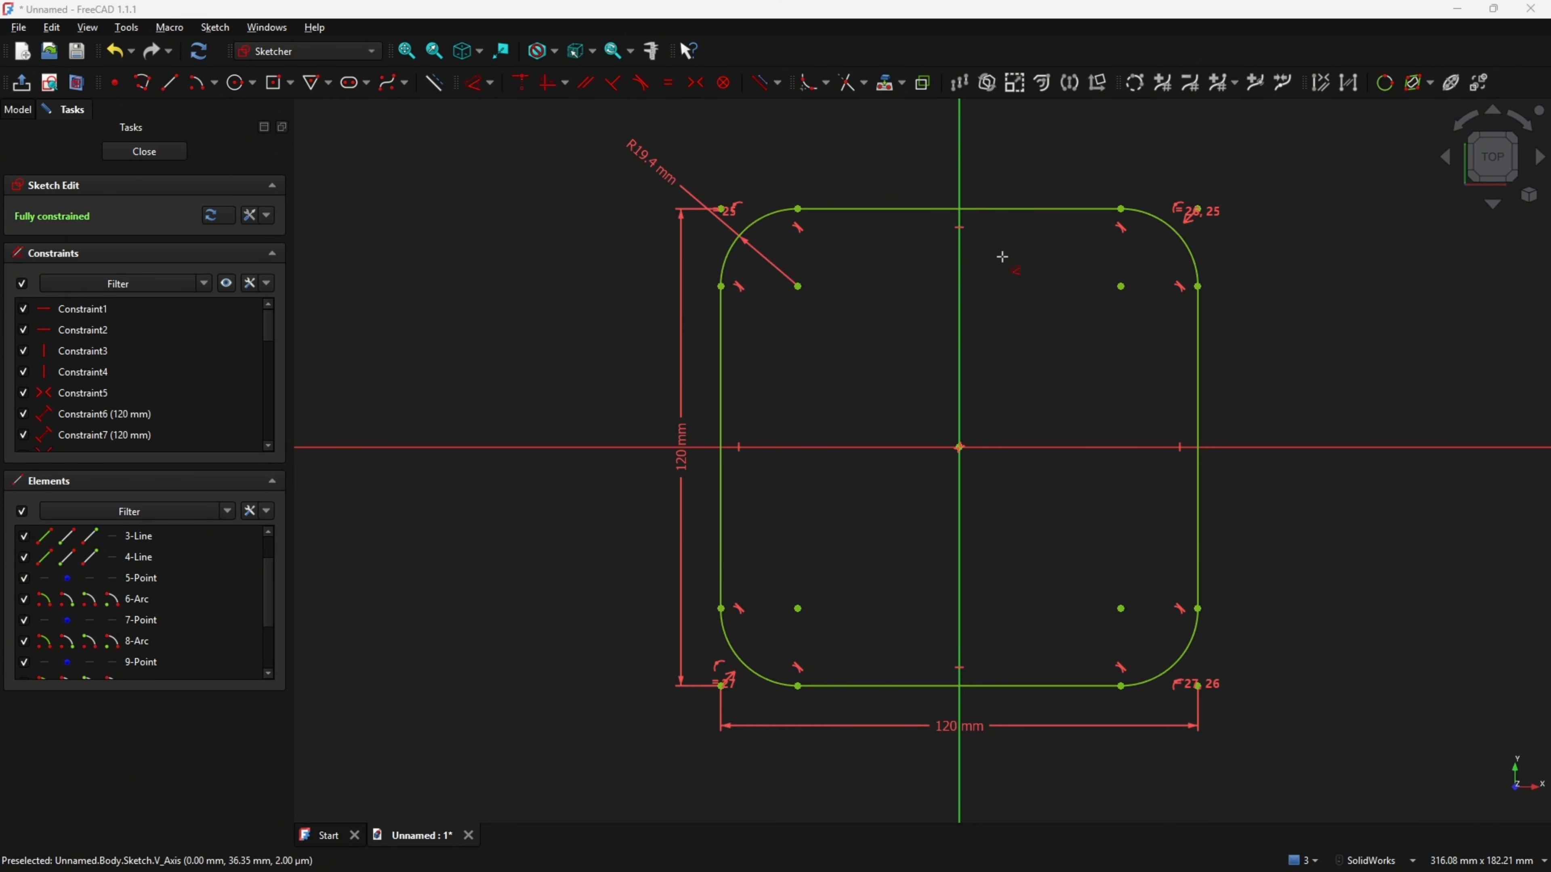
click(182, 151)
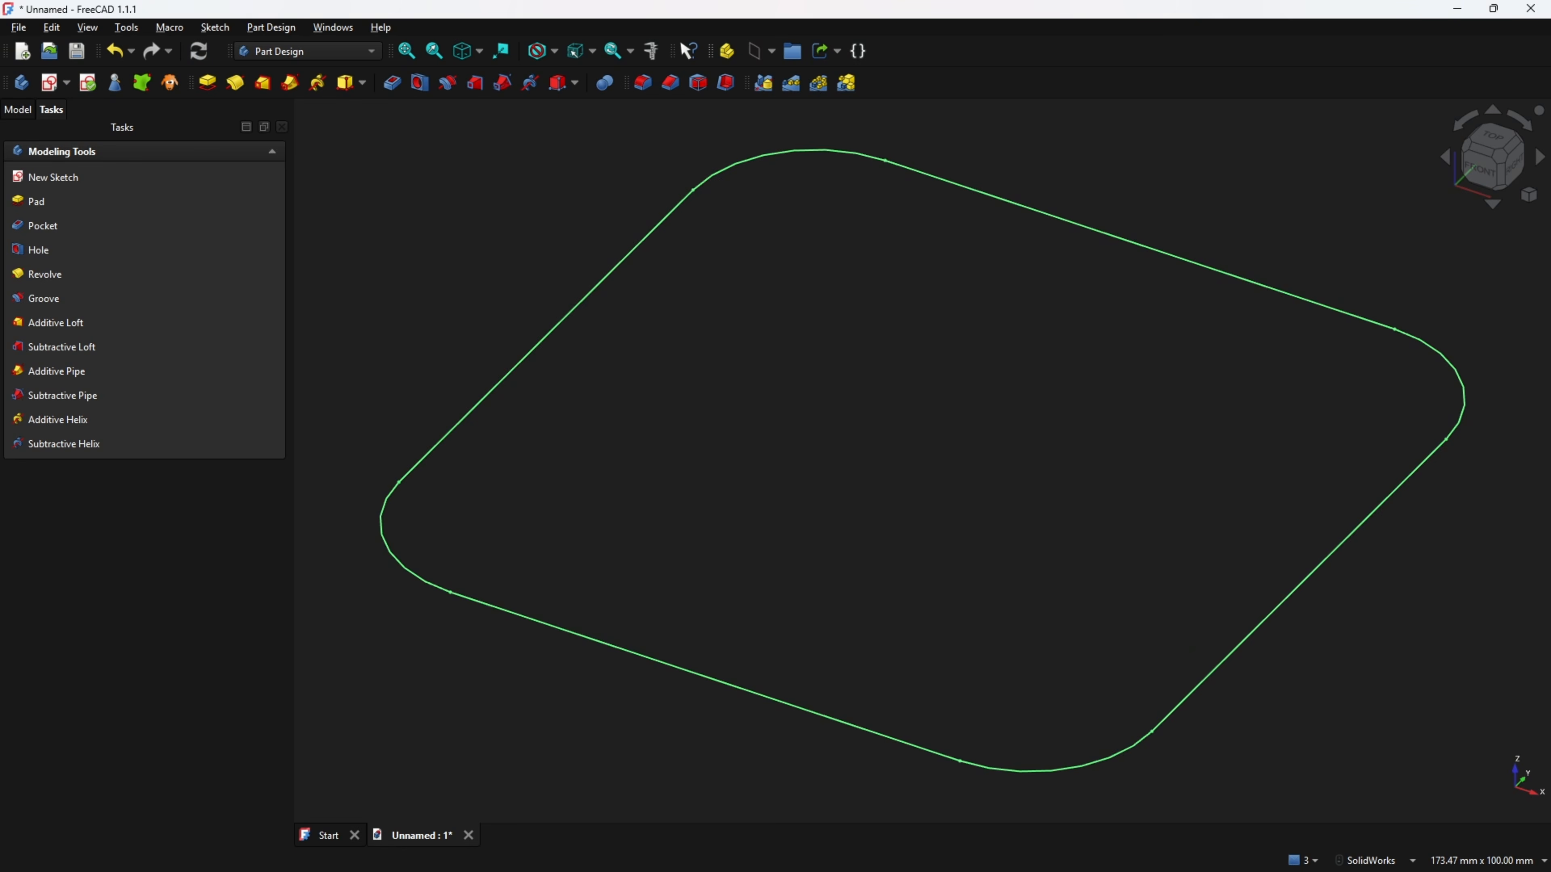
Switch to the drawing PDF and mark the 50 mm height and 20° wall angle in section A-A.
key(alt+Tab)
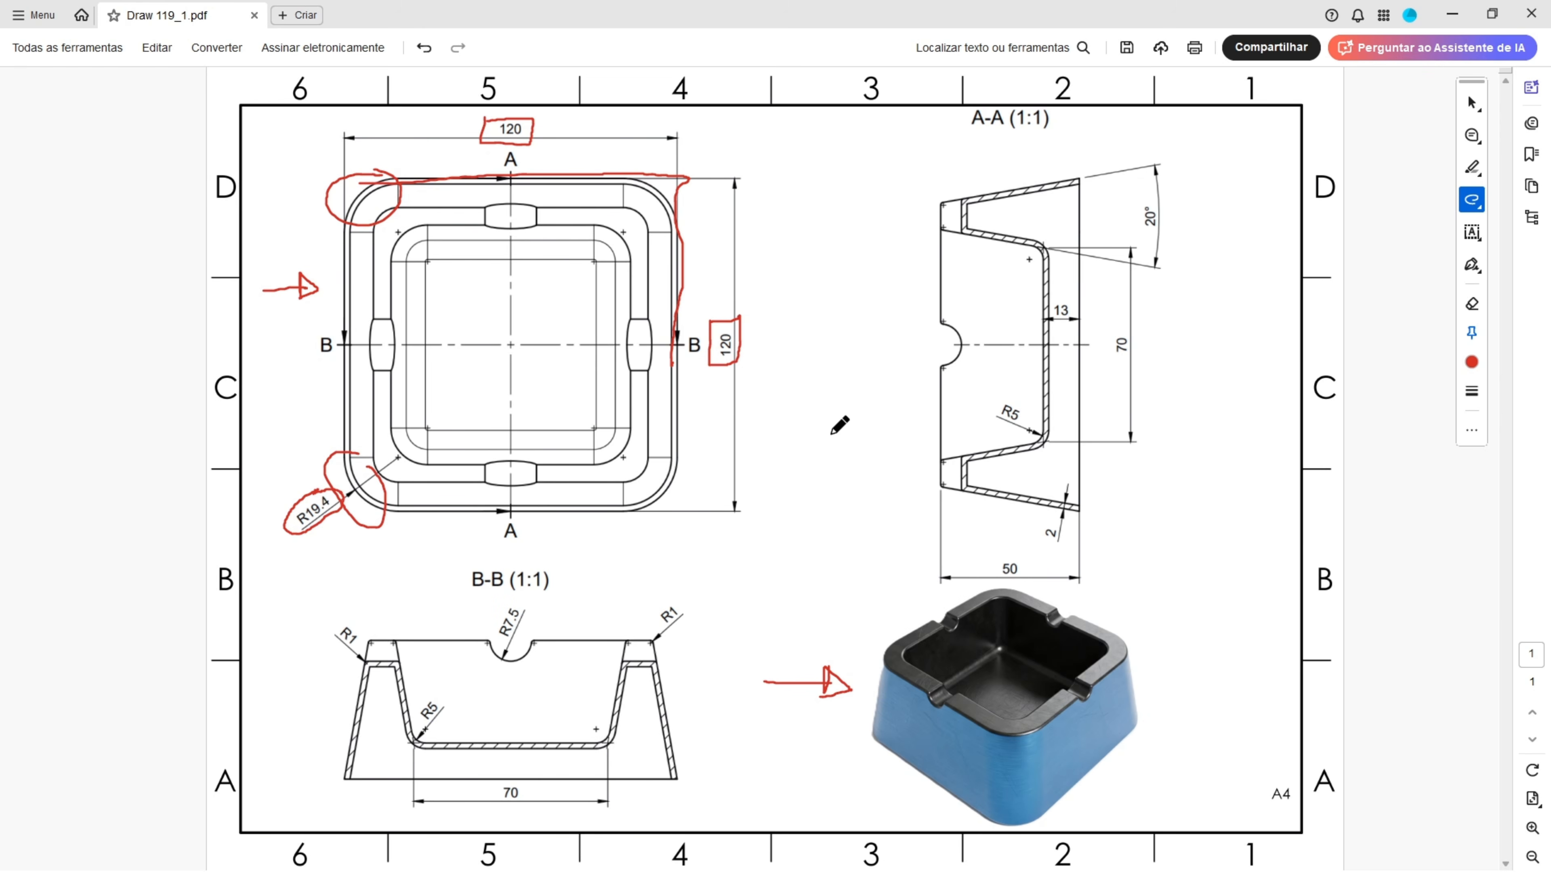
mouse_move(992, 555)
mouse_down()
mouse_move(1014, 585)
mouse_move(1031, 561)
mouse_move(985, 553)
mouse_up()
mouse_move(947, 217)
mouse_down()
mouse_move(1080, 218)
mouse_move(1125, 181)
mouse_up()
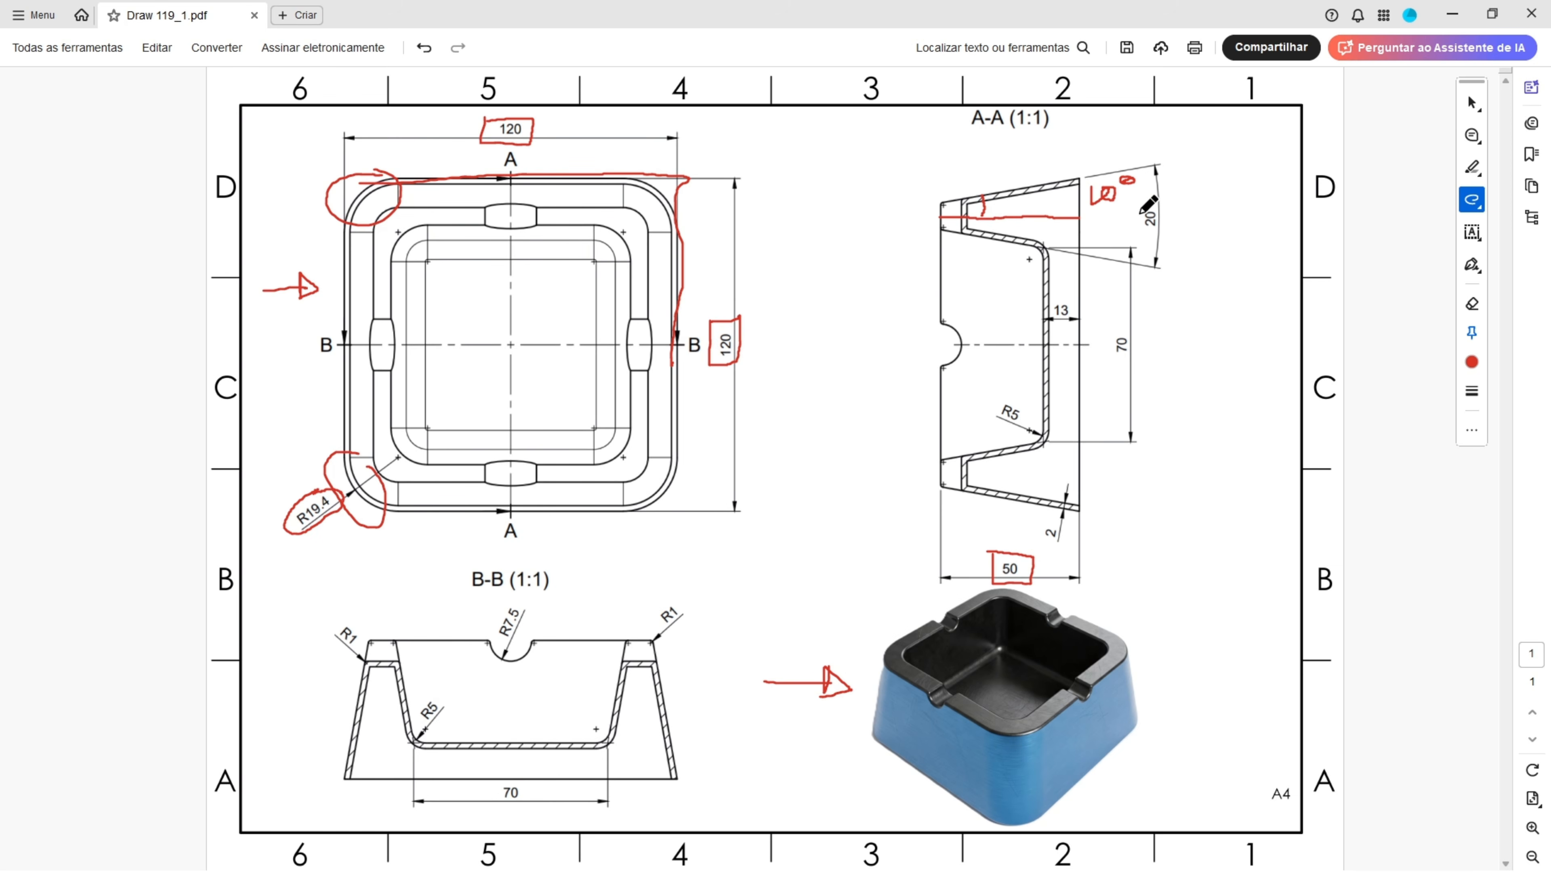
mouse_move(1149, 210)
mouse_down()
mouse_move(1139, 229)
mouse_move(1154, 209)
mouse_up()
mouse_move(973, 196)
mouse_down()
mouse_move(1017, 191)
mouse_move(999, 239)
mouse_up()
mouse_move(1090, 189)
mouse_down()
mouse_move(1089, 206)
mouse_move(1113, 195)
mouse_up()
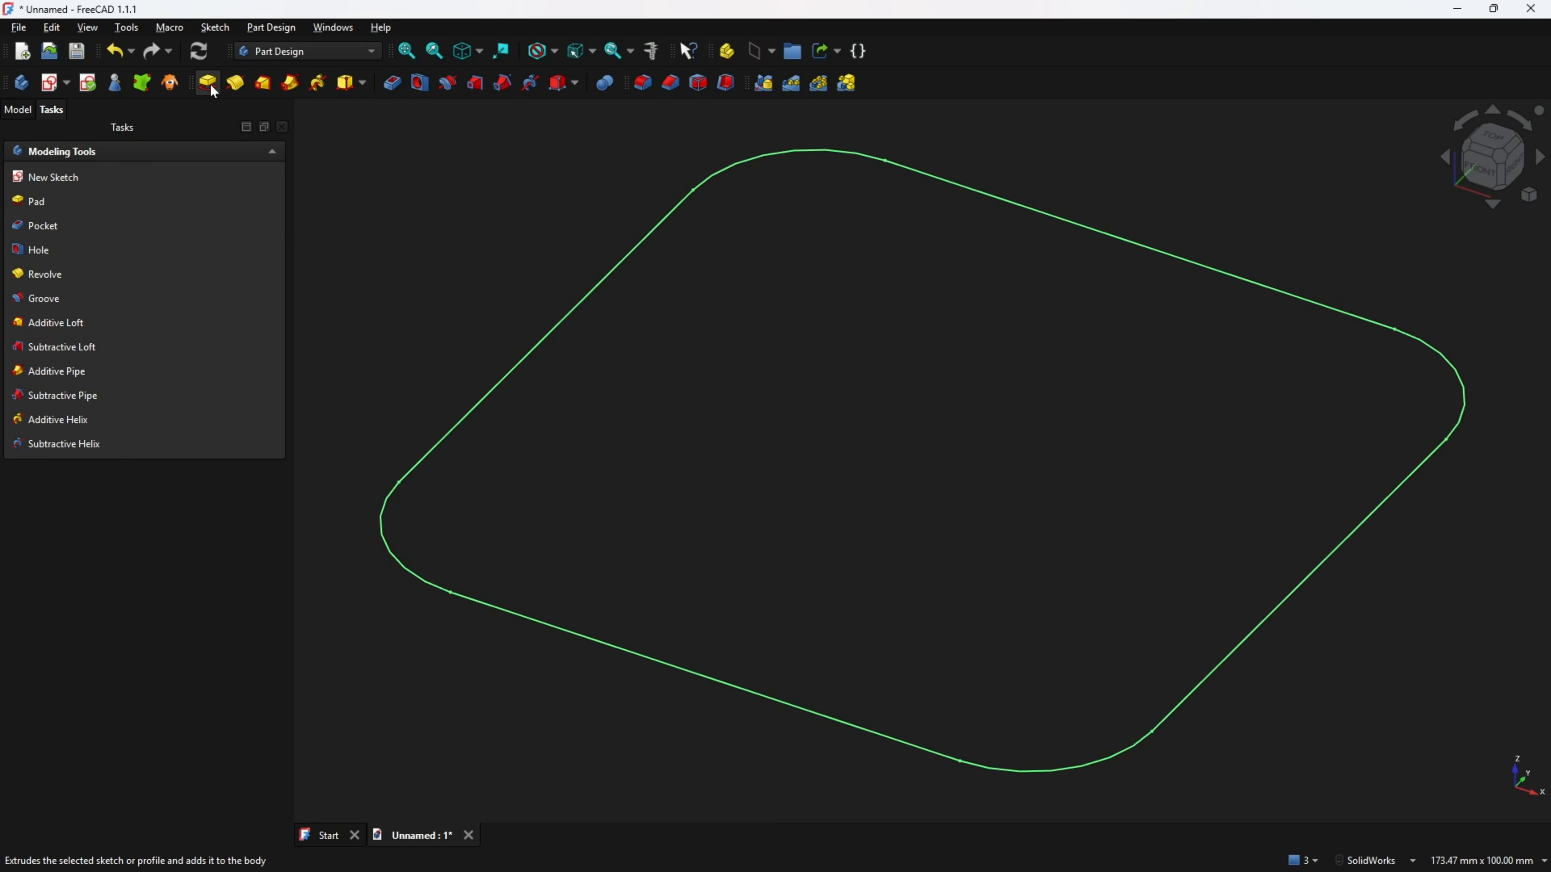
Pad the sketch 50 mm with a taper angle of -10°.
click(209, 83)
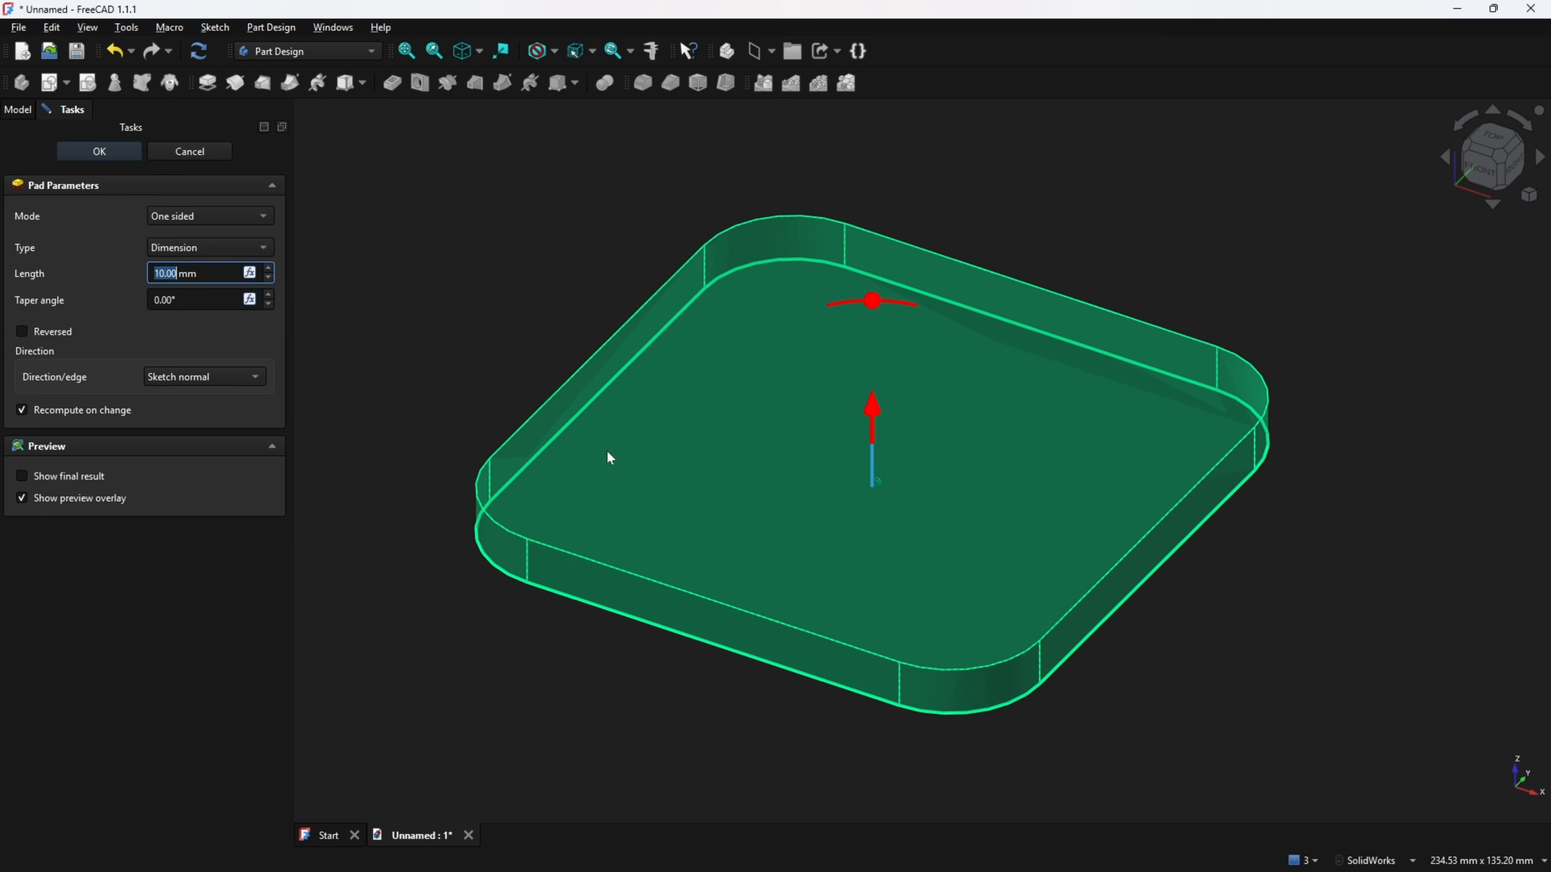
scroll(609, 457, down, 3)
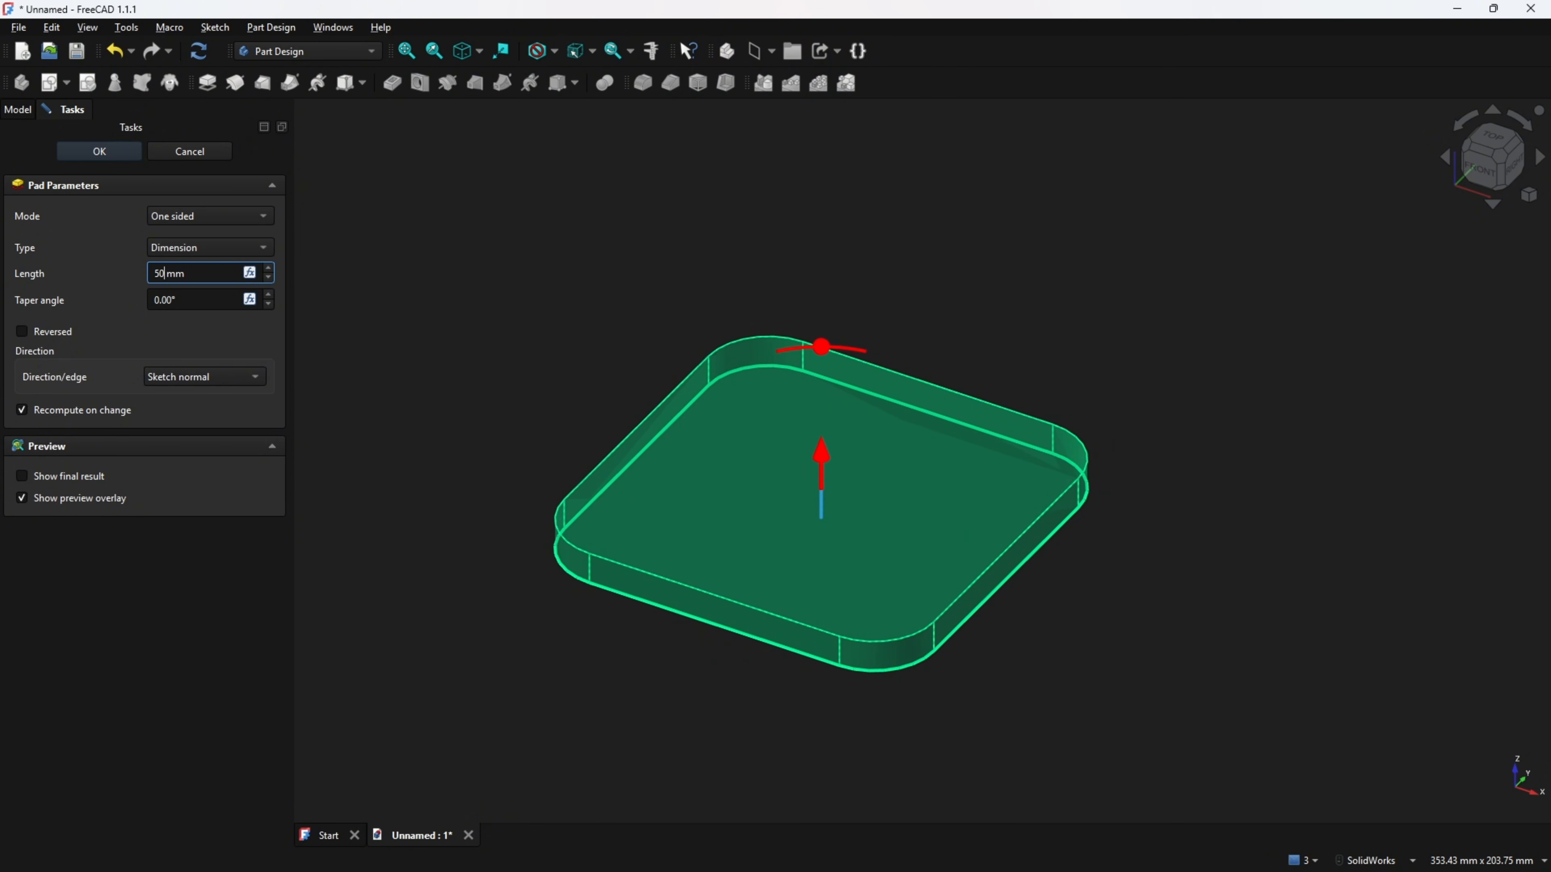
key(Tab)
key(Tab)
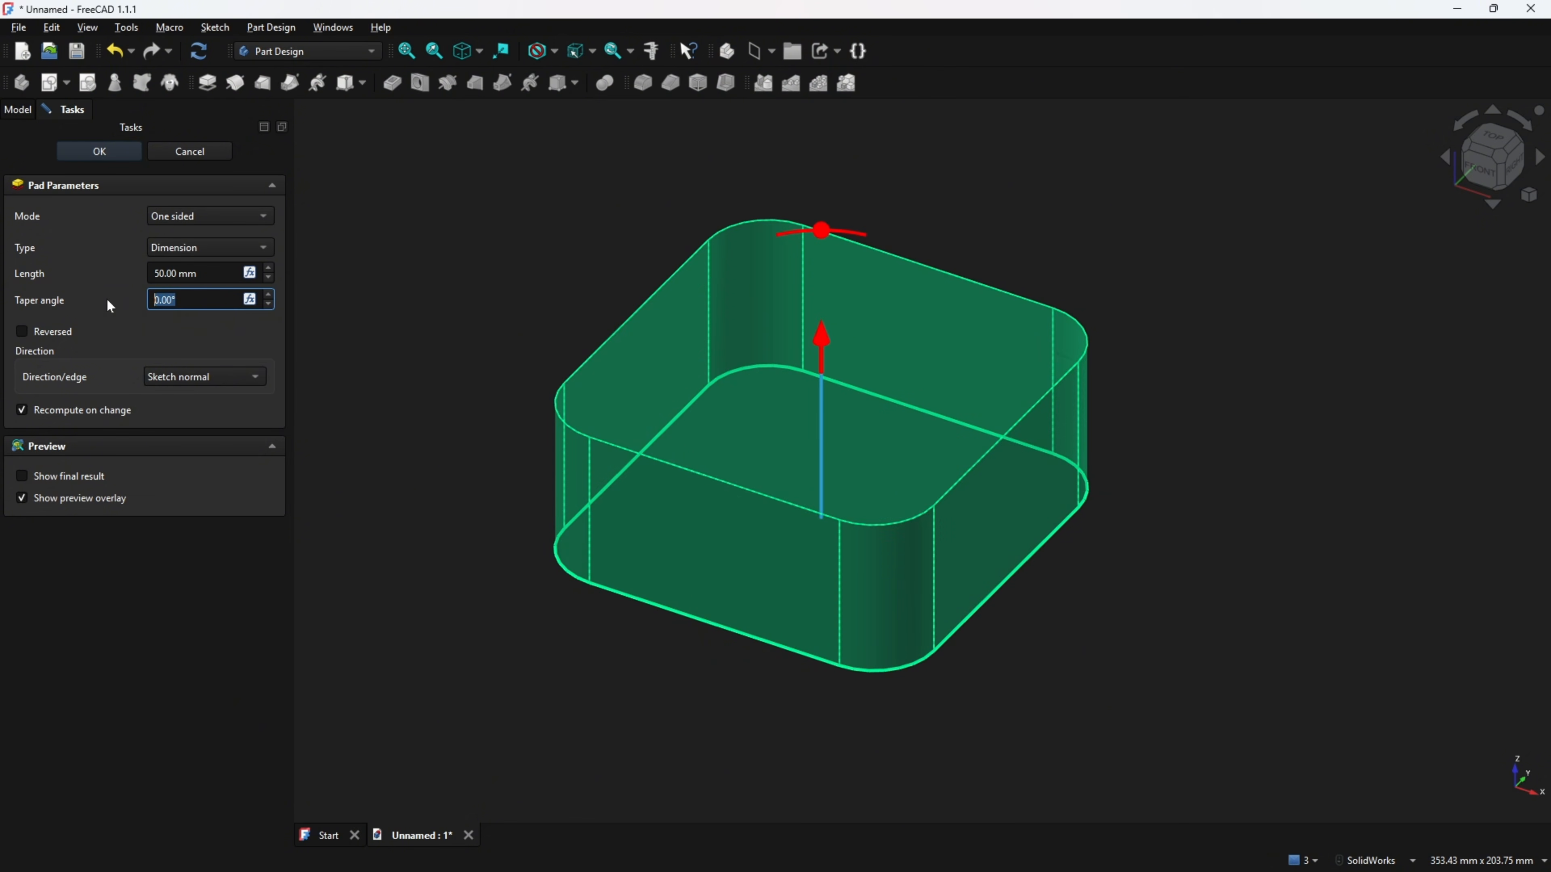
text(10)
key(Tab)
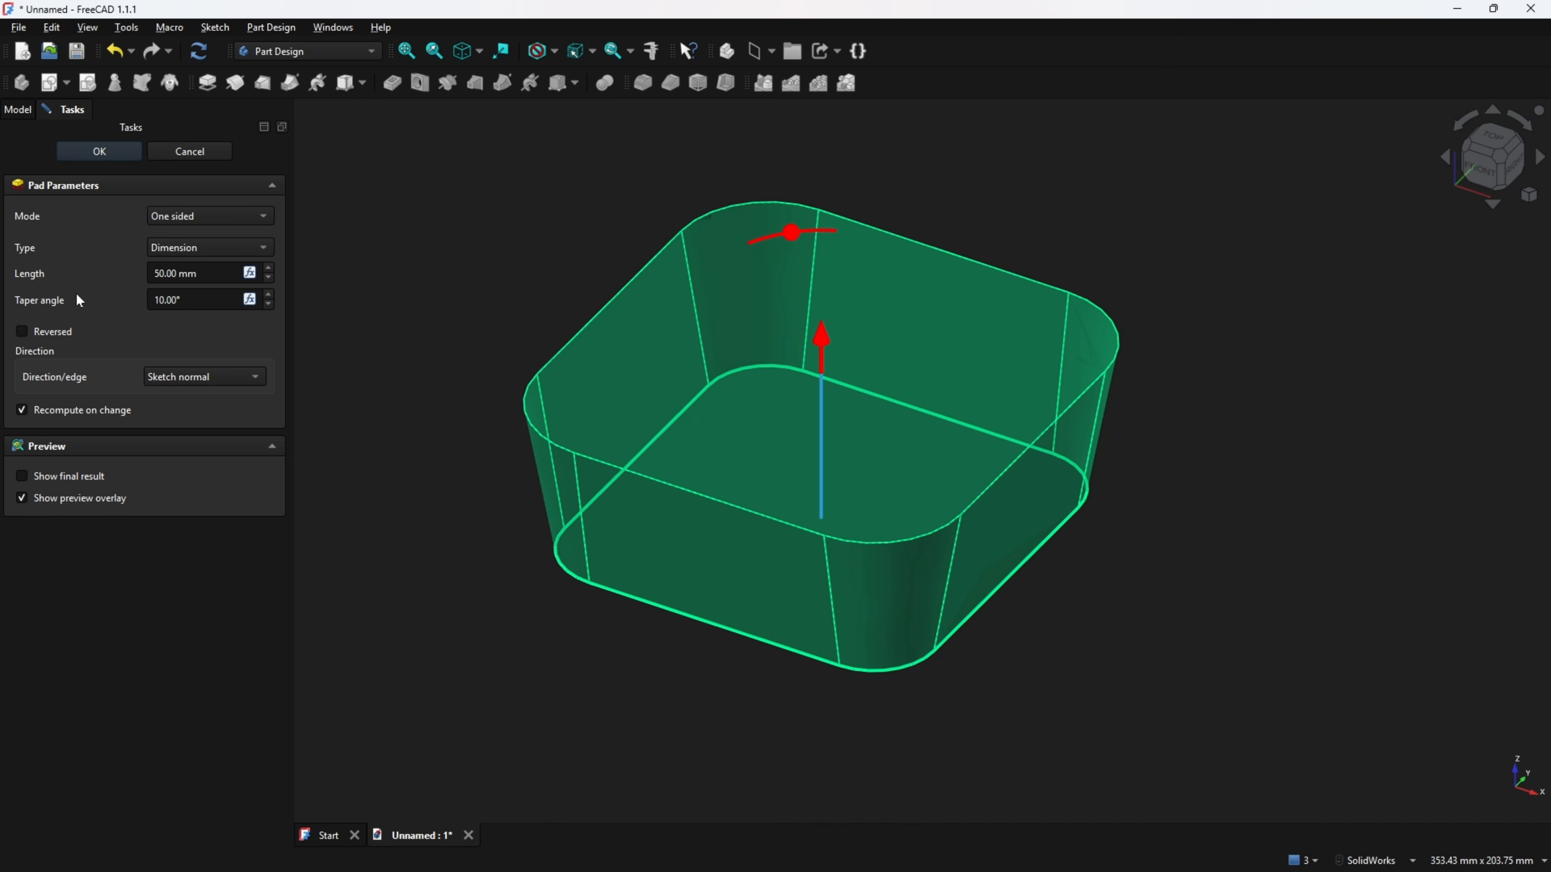
click(154, 300)
text(-)
key(Tab)
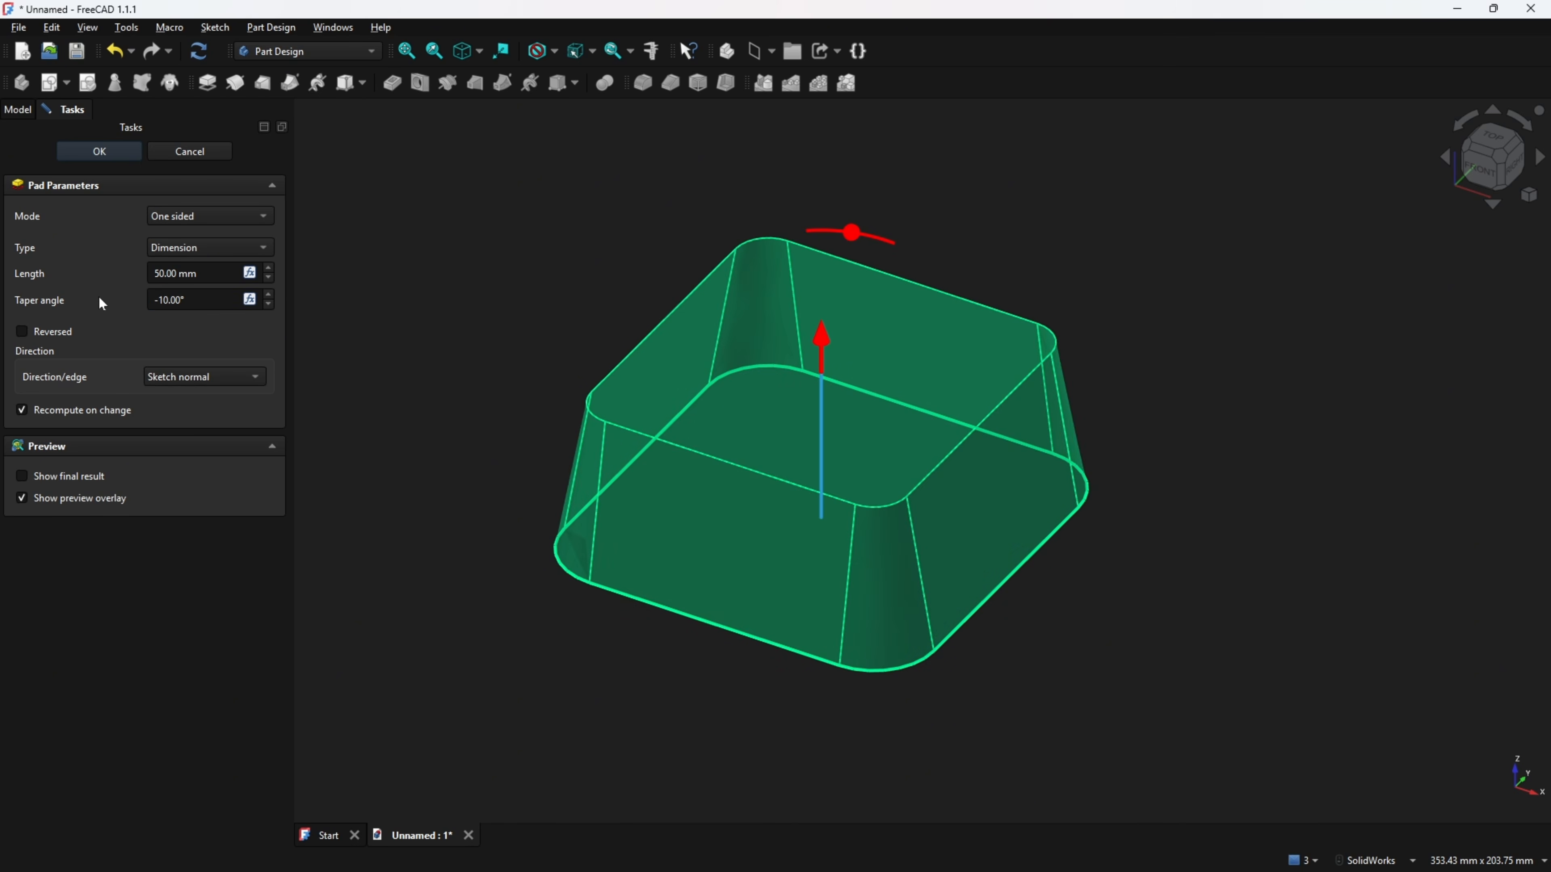
click(116, 151)
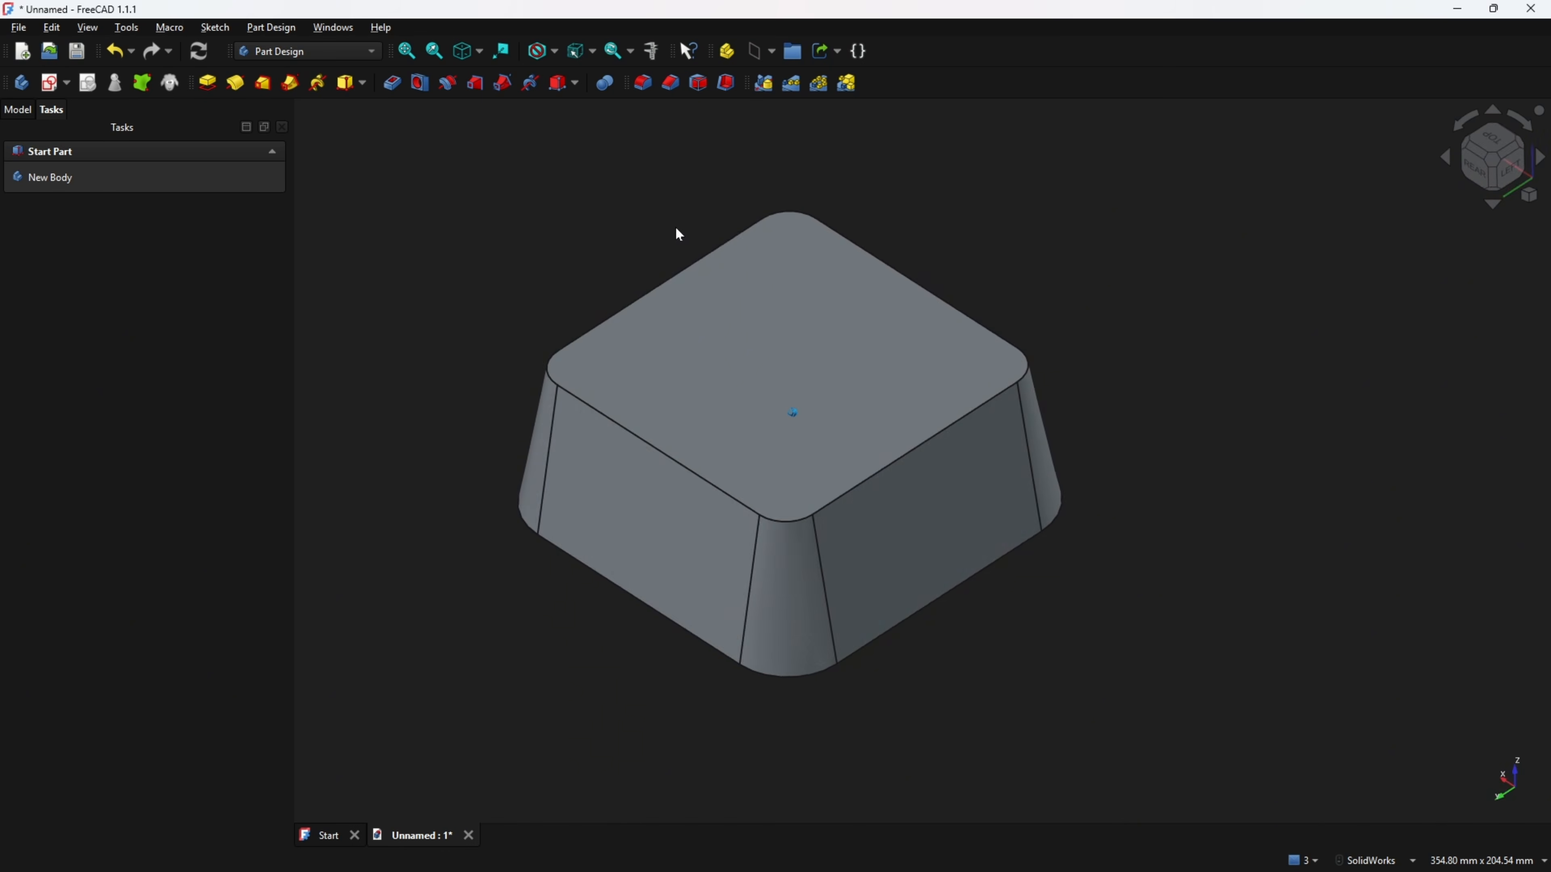
Inspect the top and bottom edges of a rounded corner on the pad.
click(24, 112)
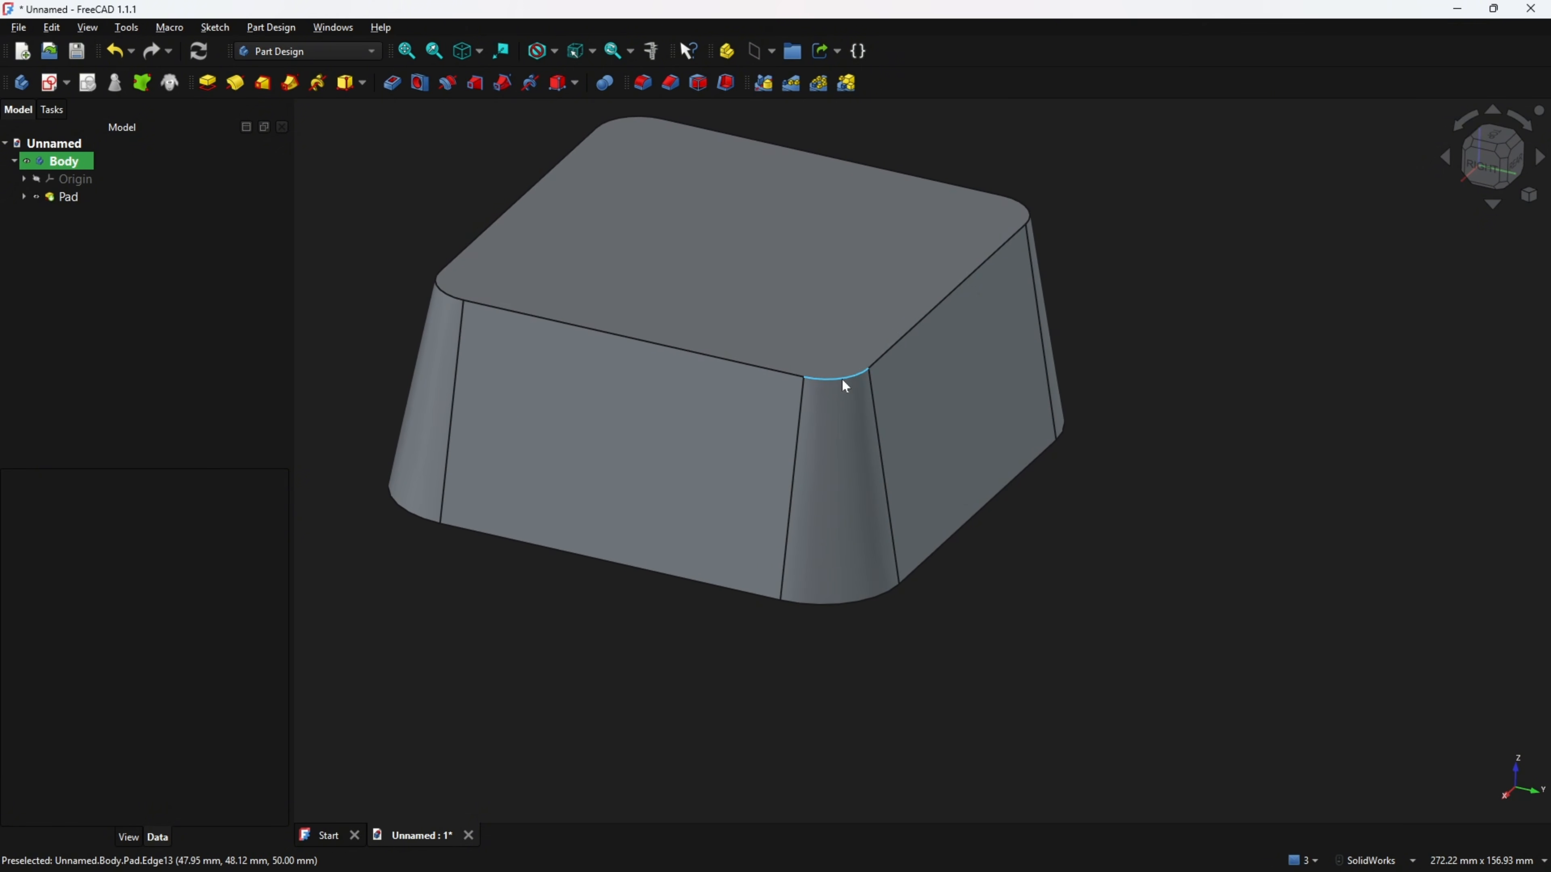
click(843, 379)
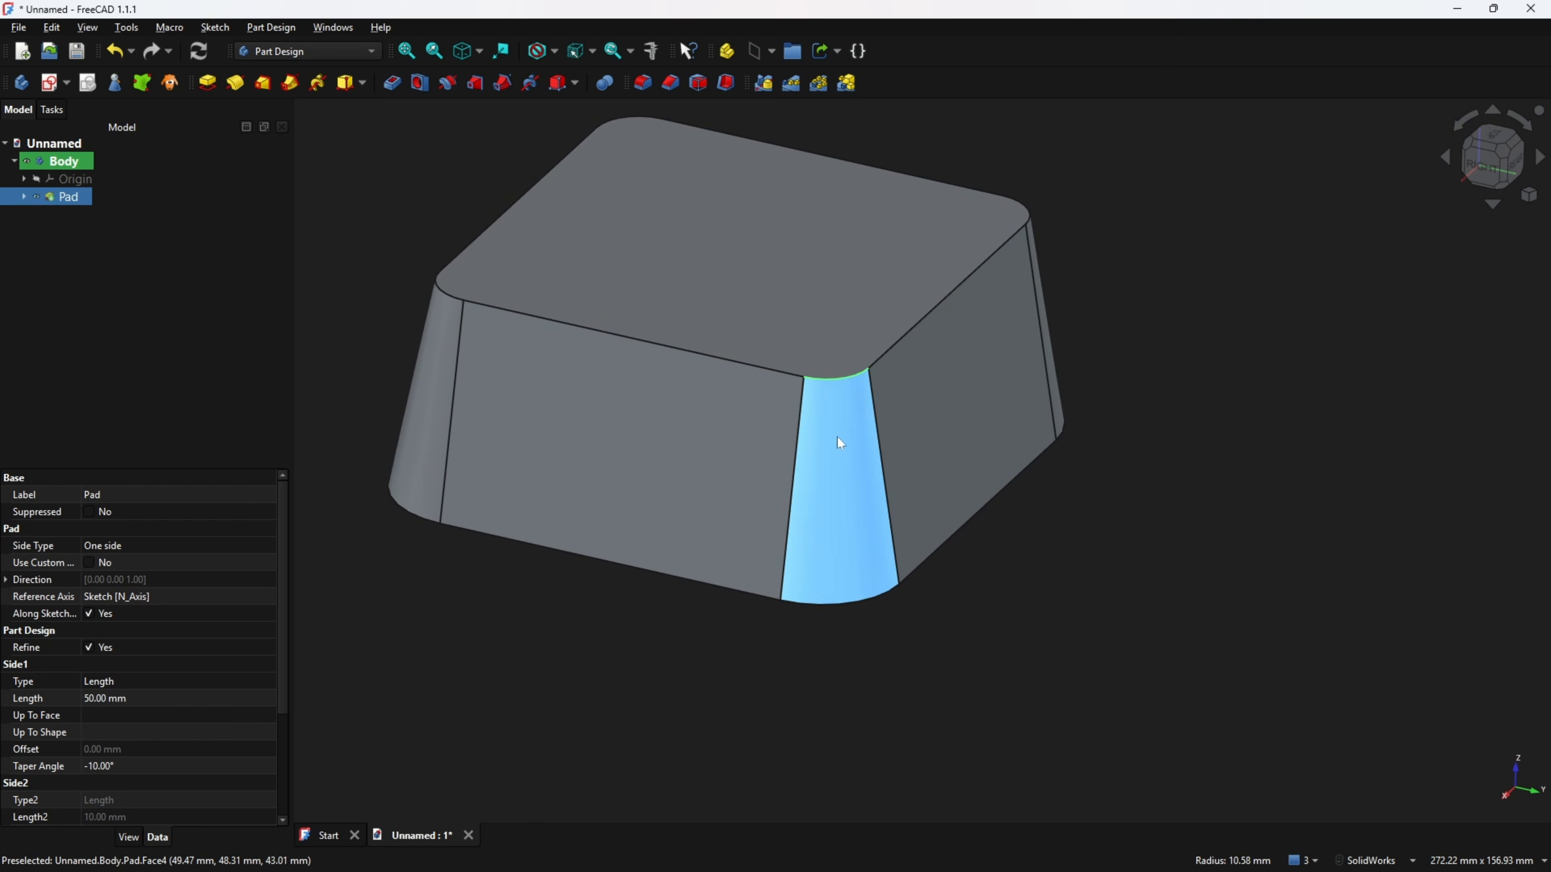
click(848, 607)
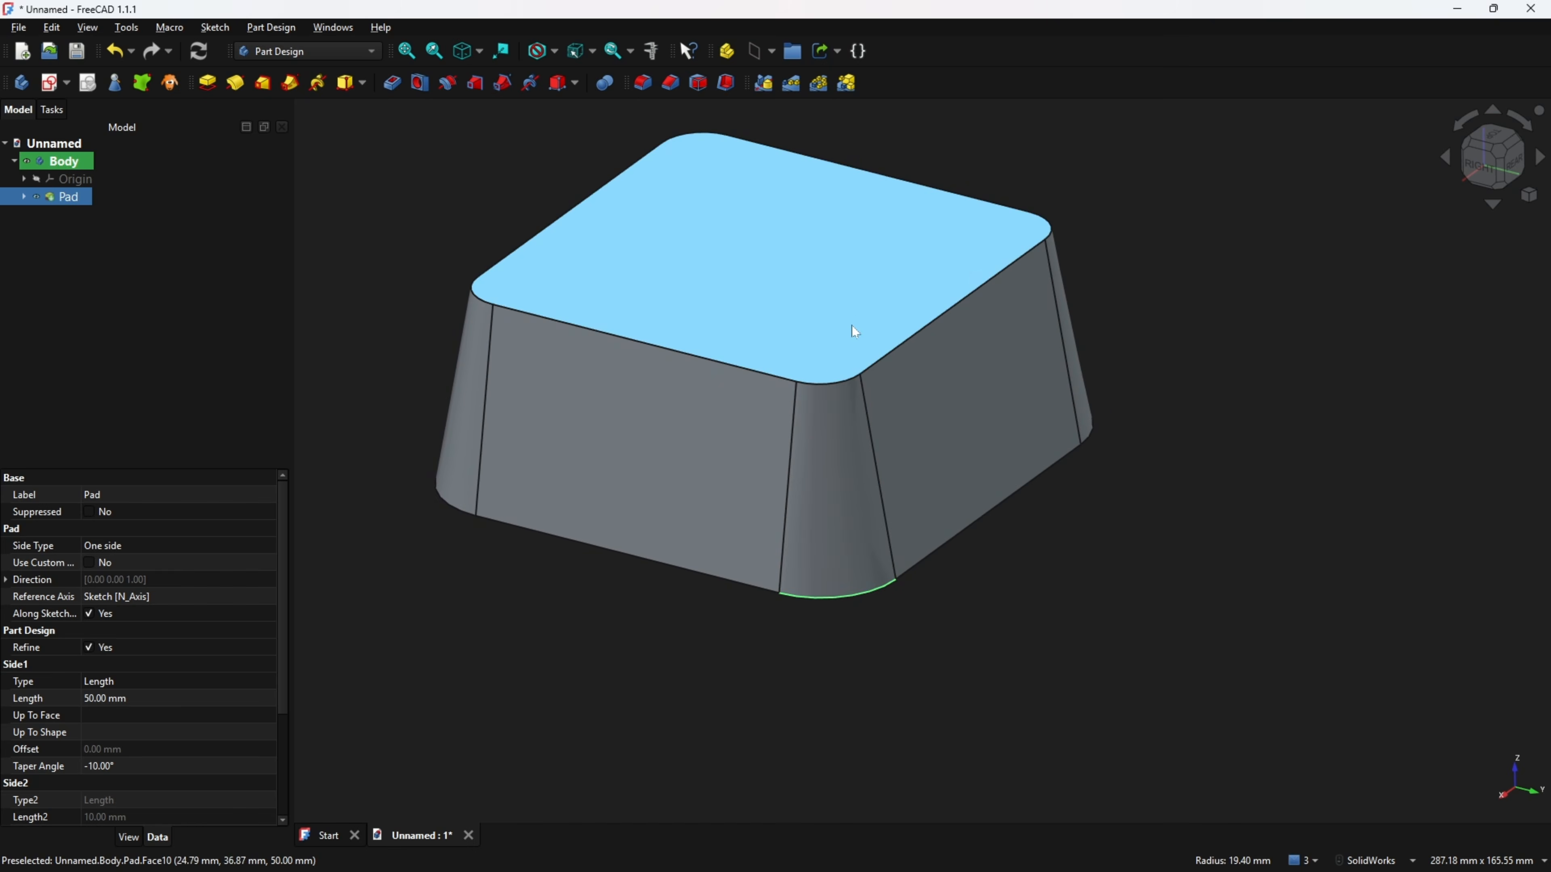
scroll(489, 255, down, 1)
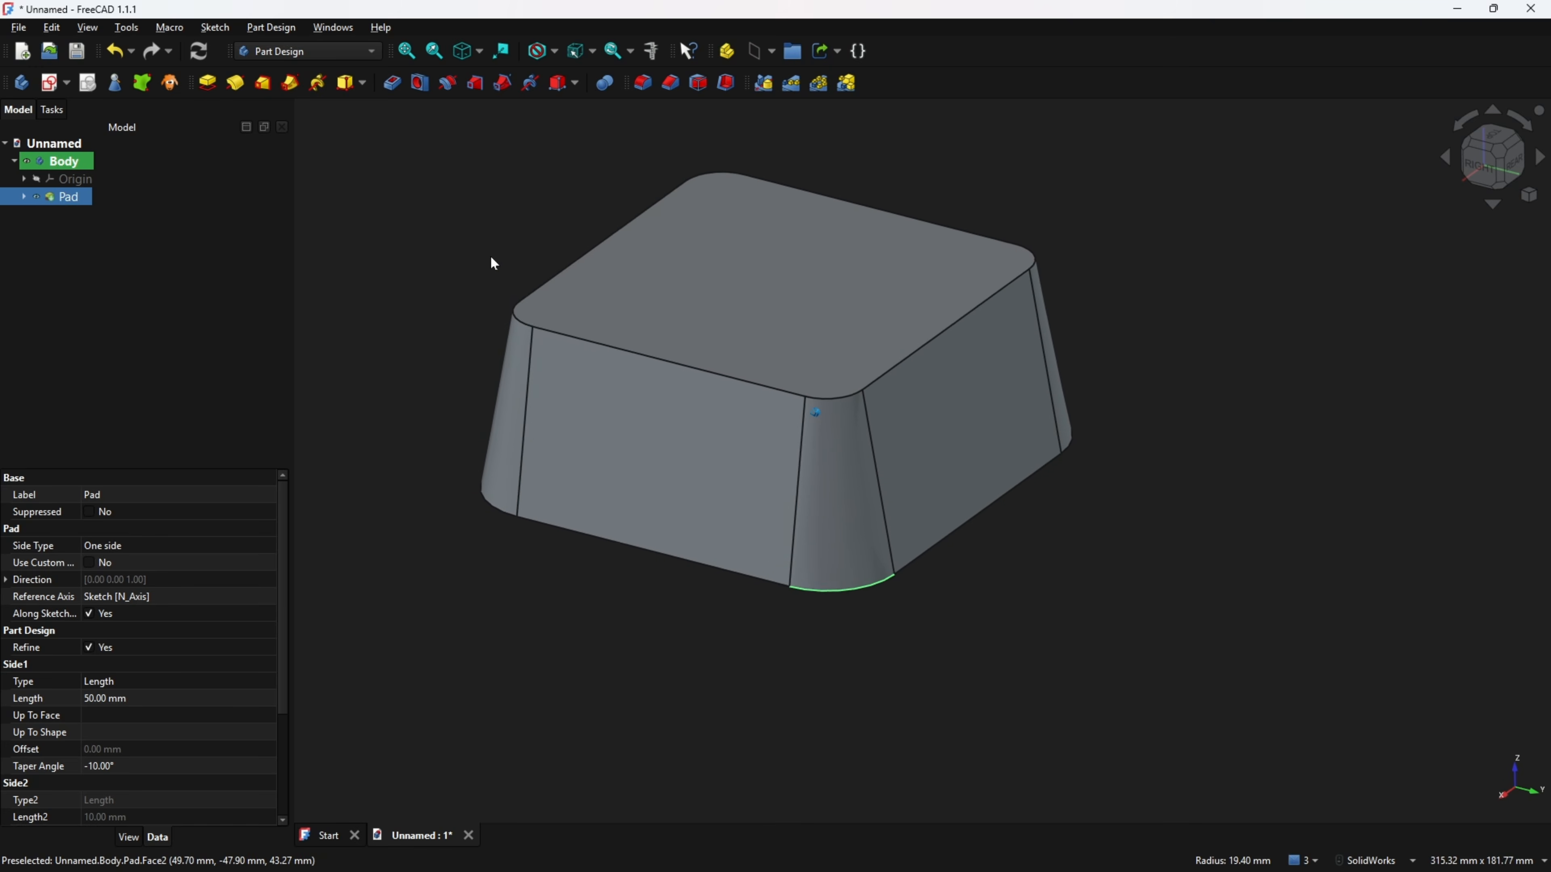
middle_drag(459, 233, 463, 223)
key(0)
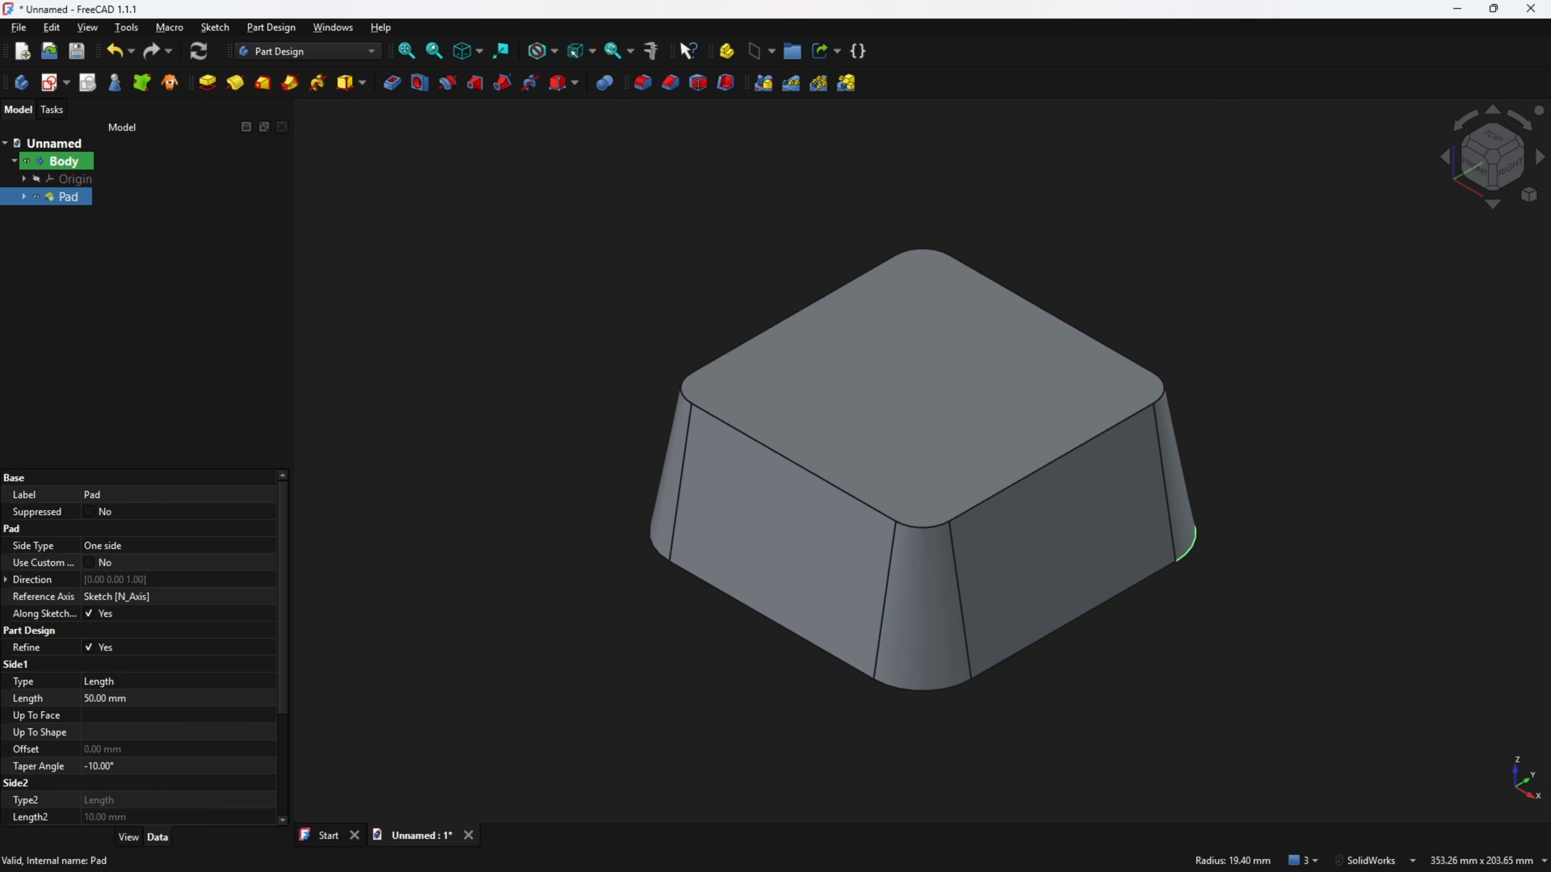
Switch to the drawing PDF and mark the 13 mm step depth in section A-A.
key(alt+Tab)
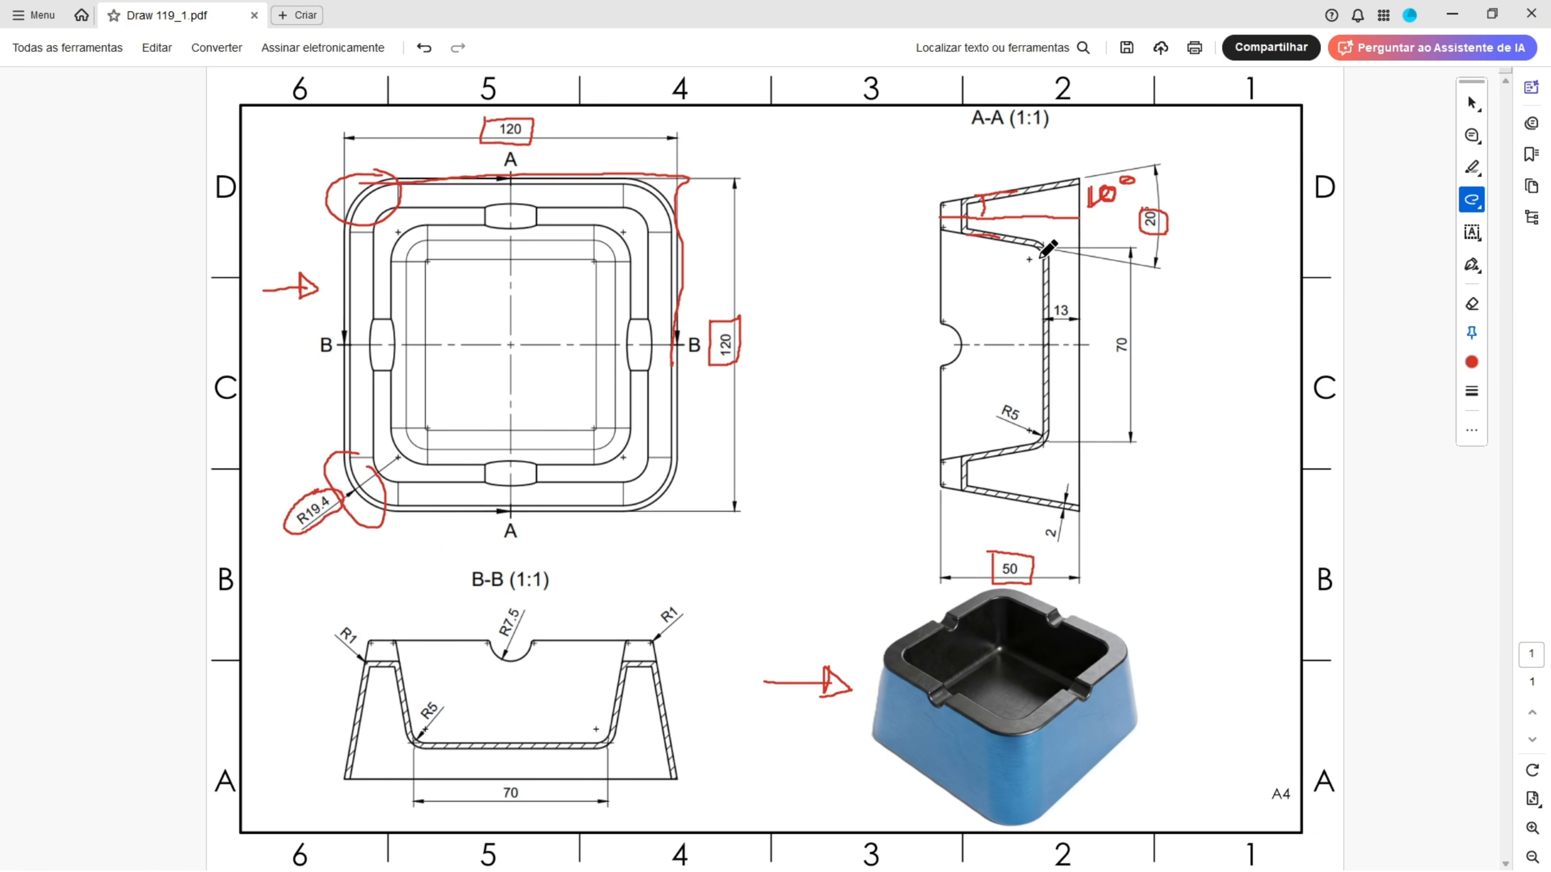
drag(1043, 255, 1041, 434)
mouse_move(1079, 275)
mouse_down()
mouse_move(1078, 342)
mouse_move(1051, 321)
mouse_move(1079, 304)
mouse_move(1050, 301)
mouse_up()
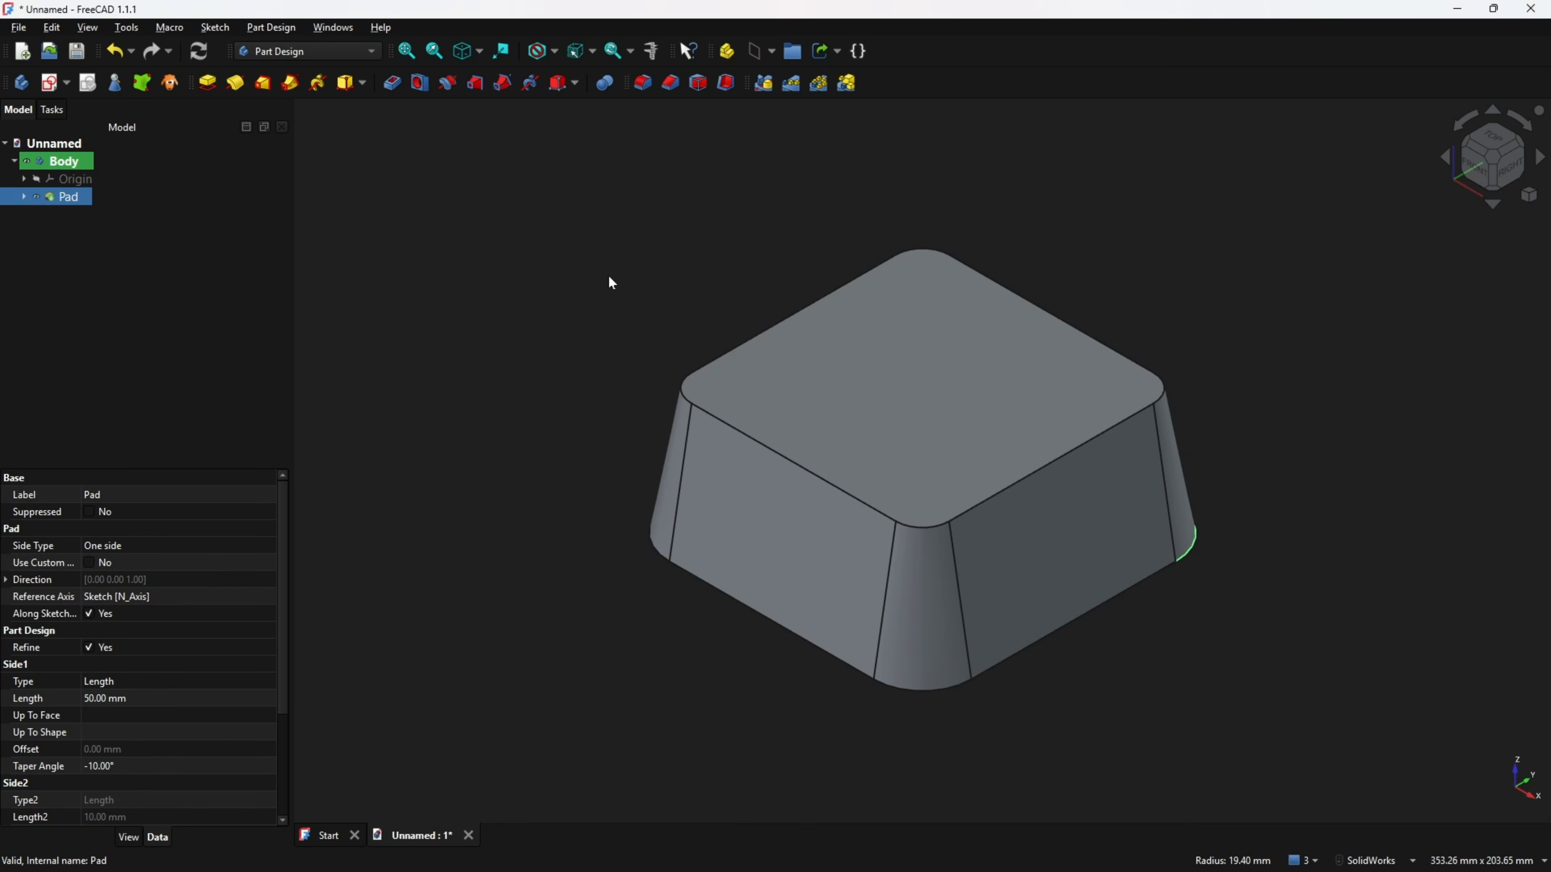
click(465, 262)
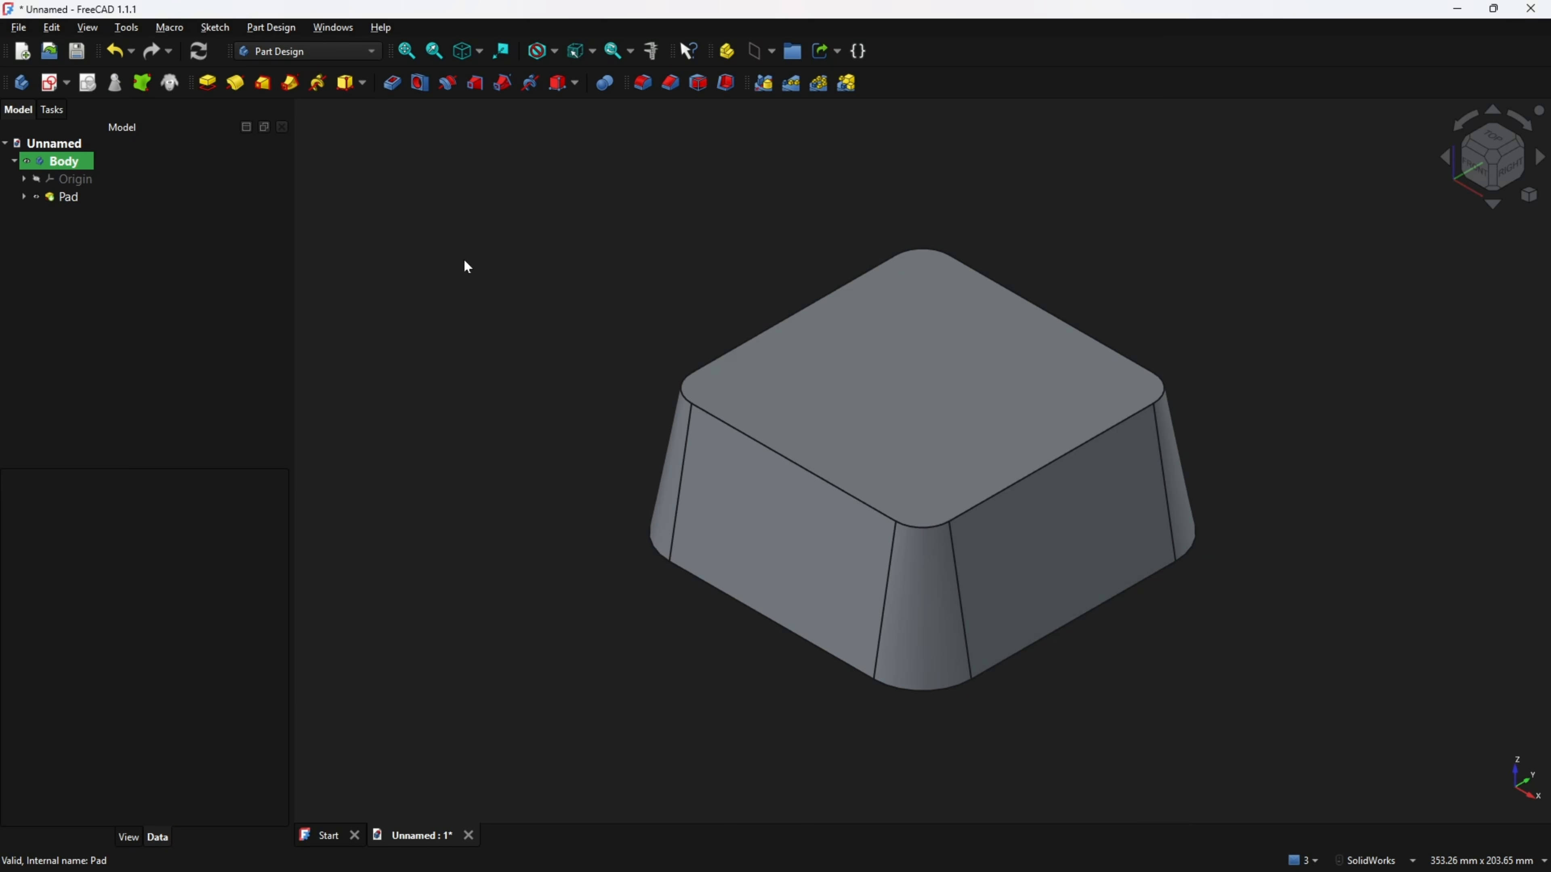
Create a datum plane on the pad's bottom face offset -13 mm along its Z direction.
middle_drag(634, 291, 938, 521)
click(930, 480)
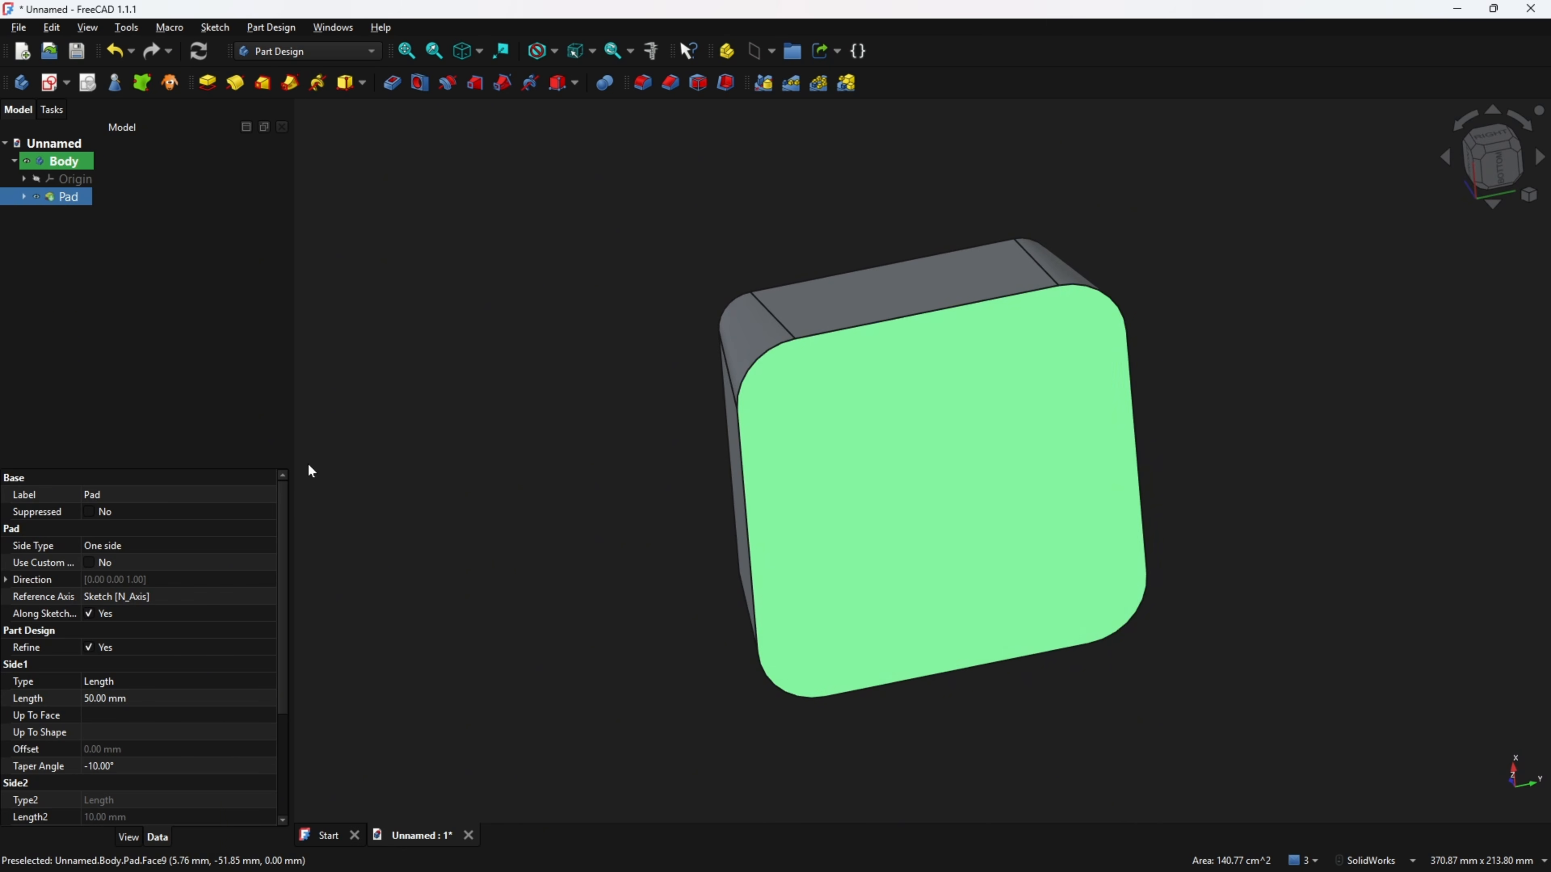
middle_drag(456, 327, 744, 114)
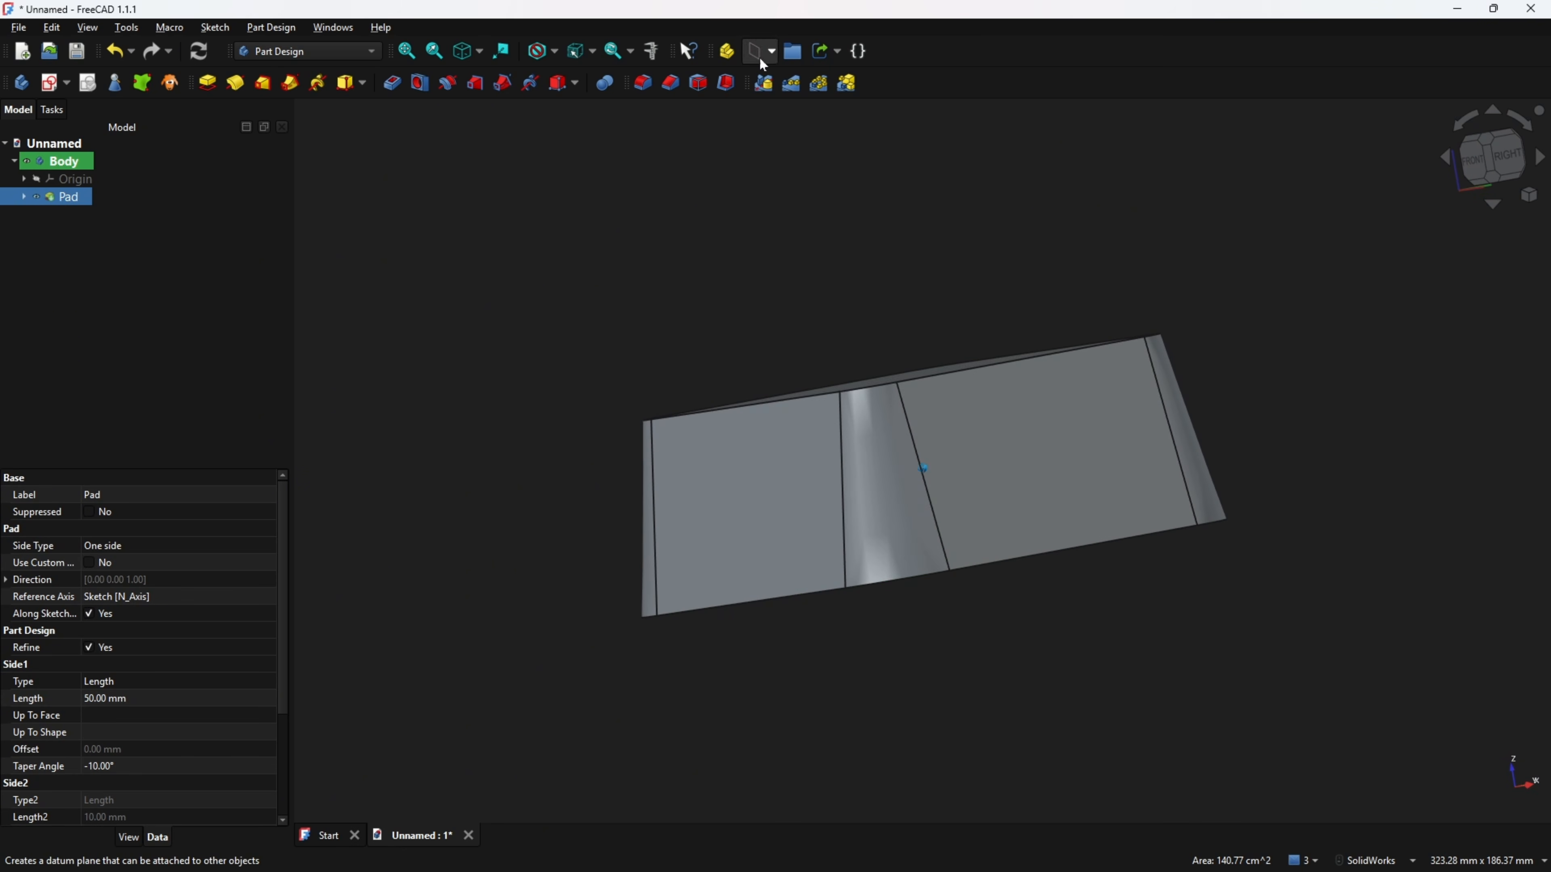
click(773, 55)
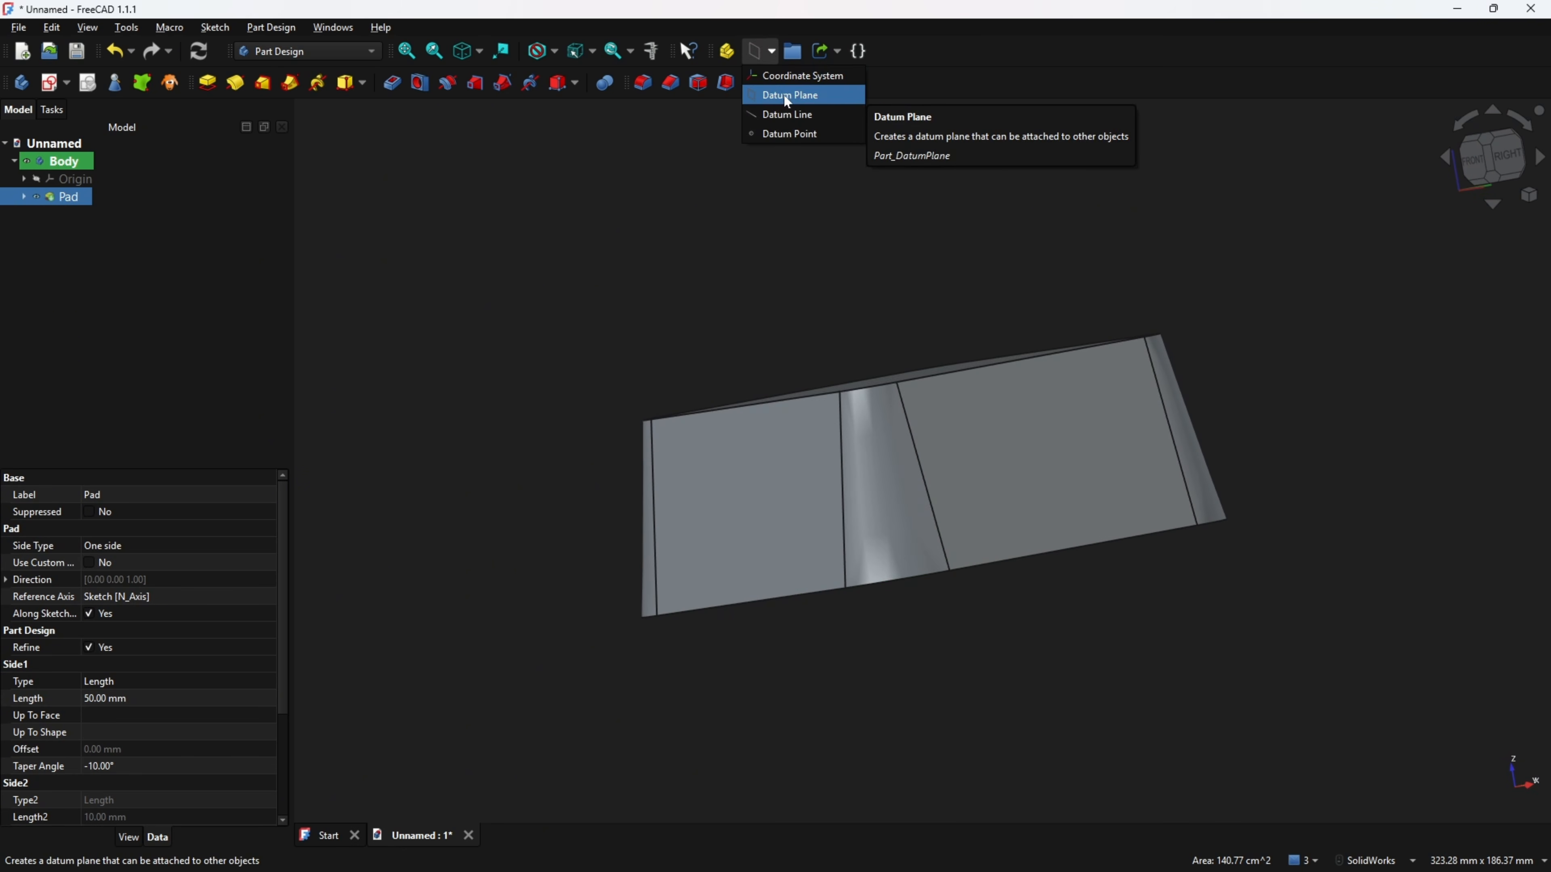
click(785, 96)
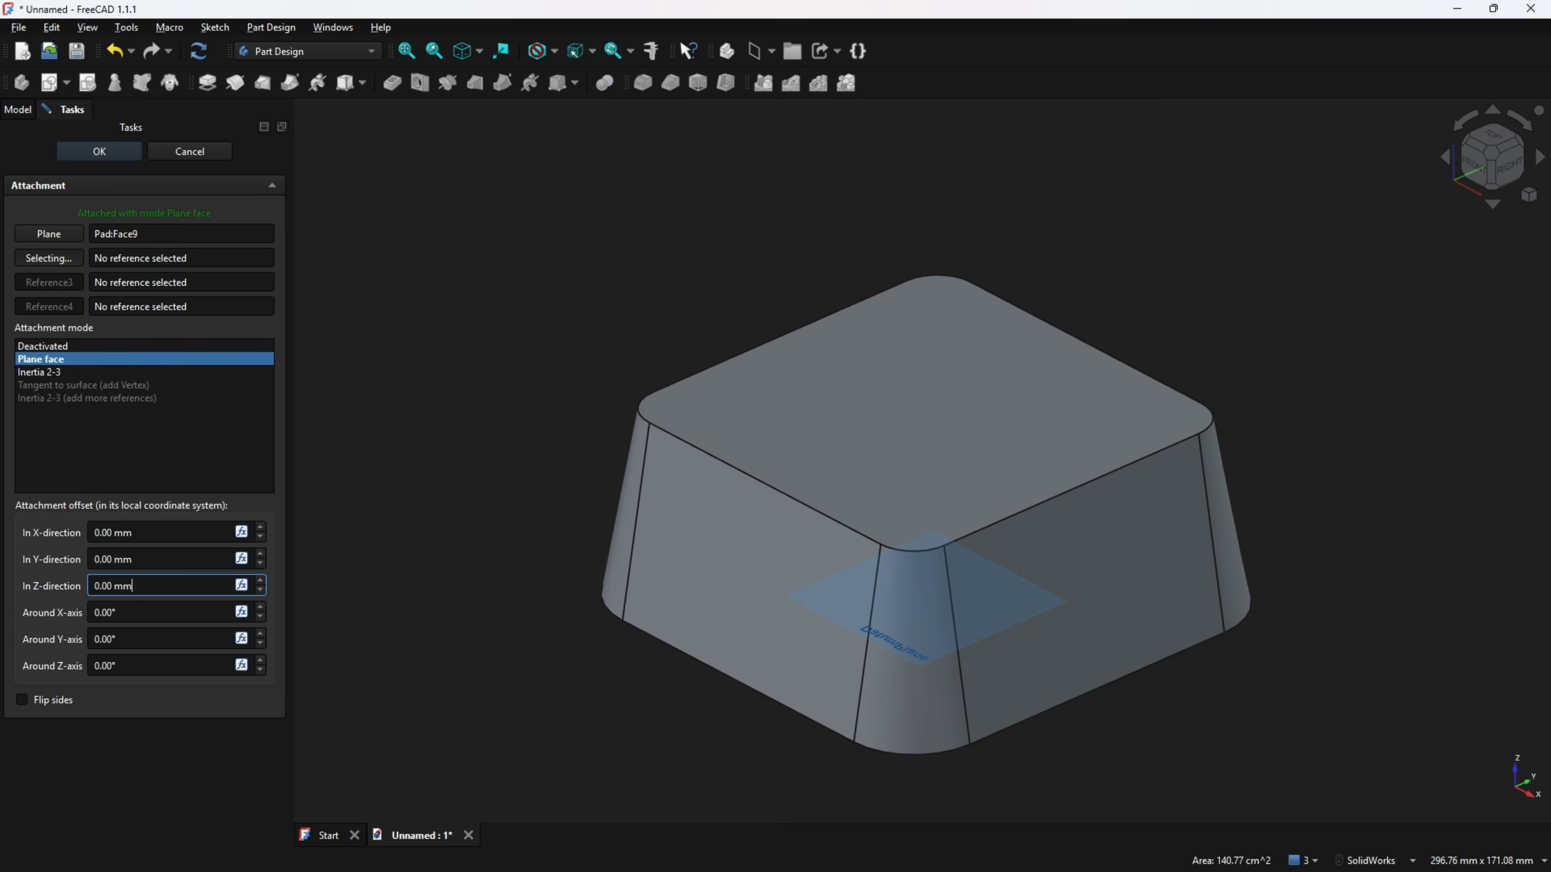
drag(135, 586, 58, 598)
text(-13)
click(179, 452)
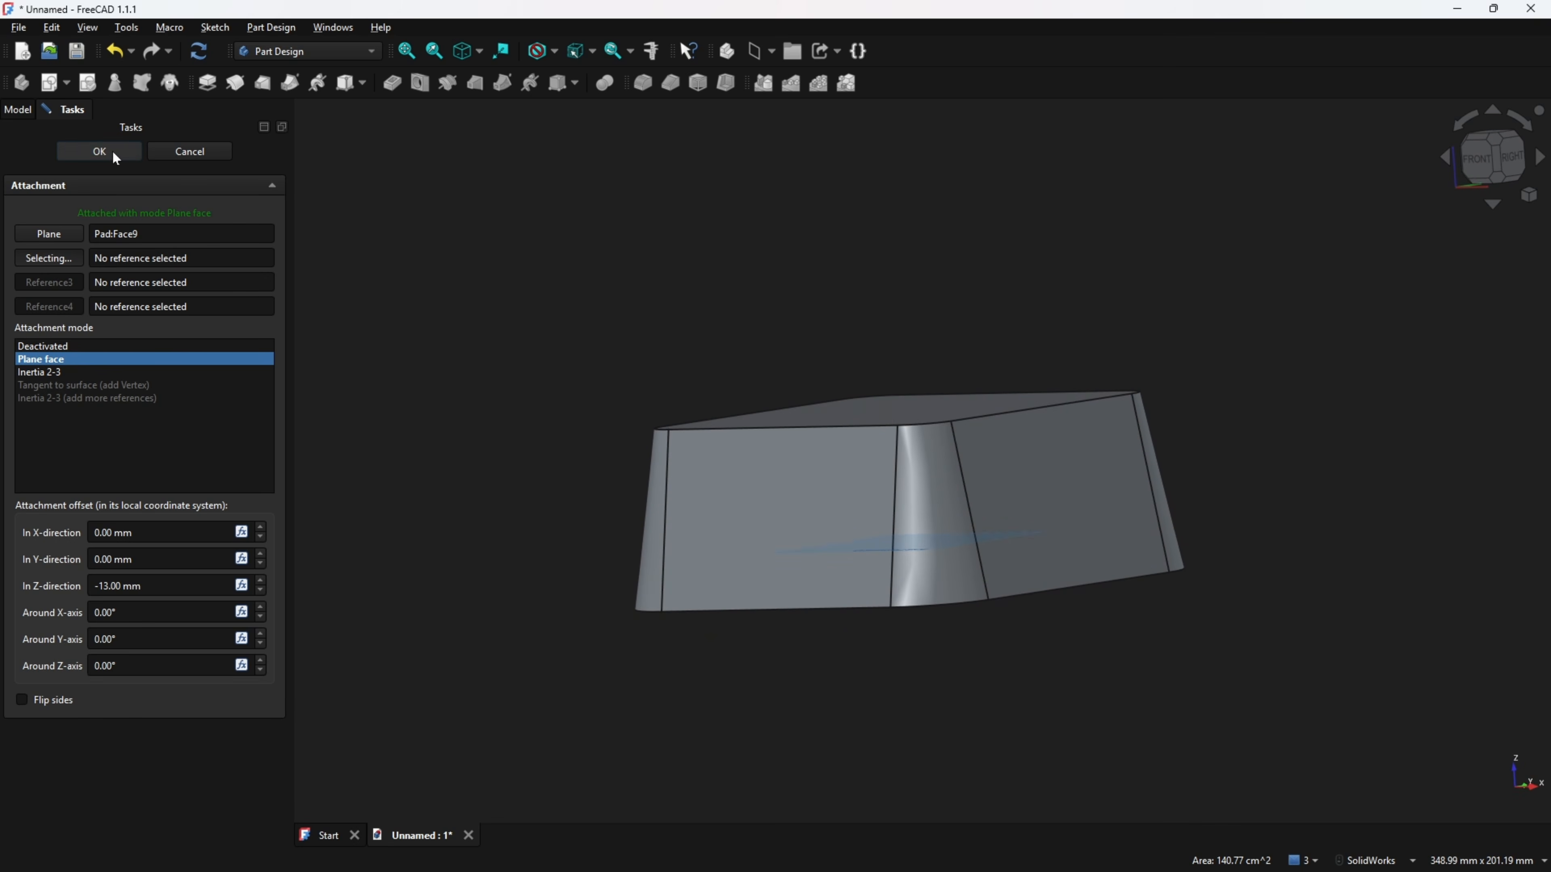
click(100, 151)
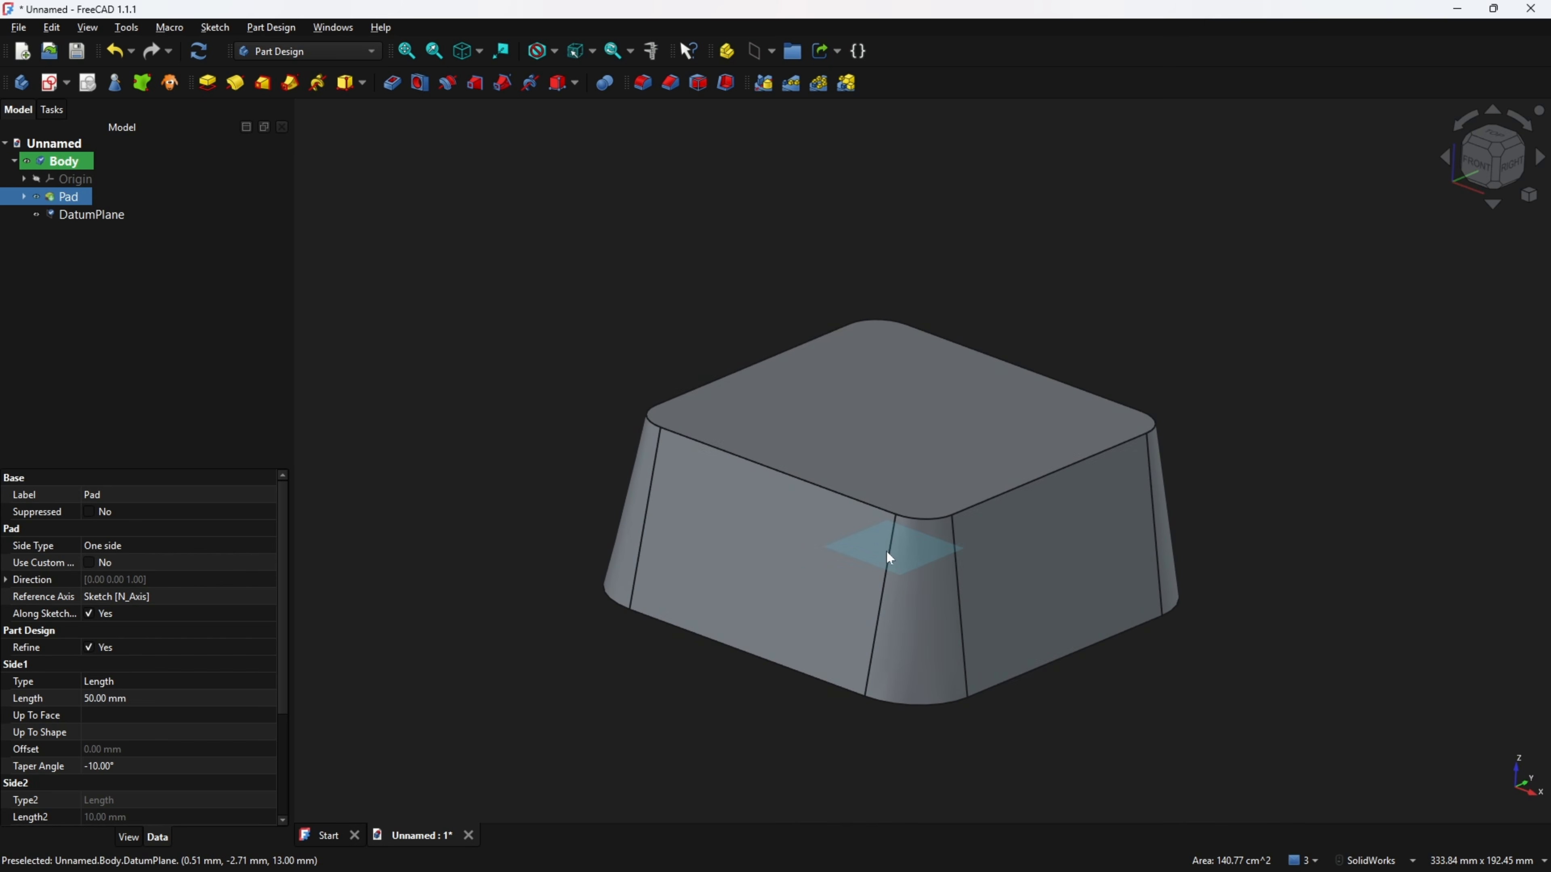
Start a new sketch on the datum plane and view it in section.
click(542, 237)
click(93, 214)
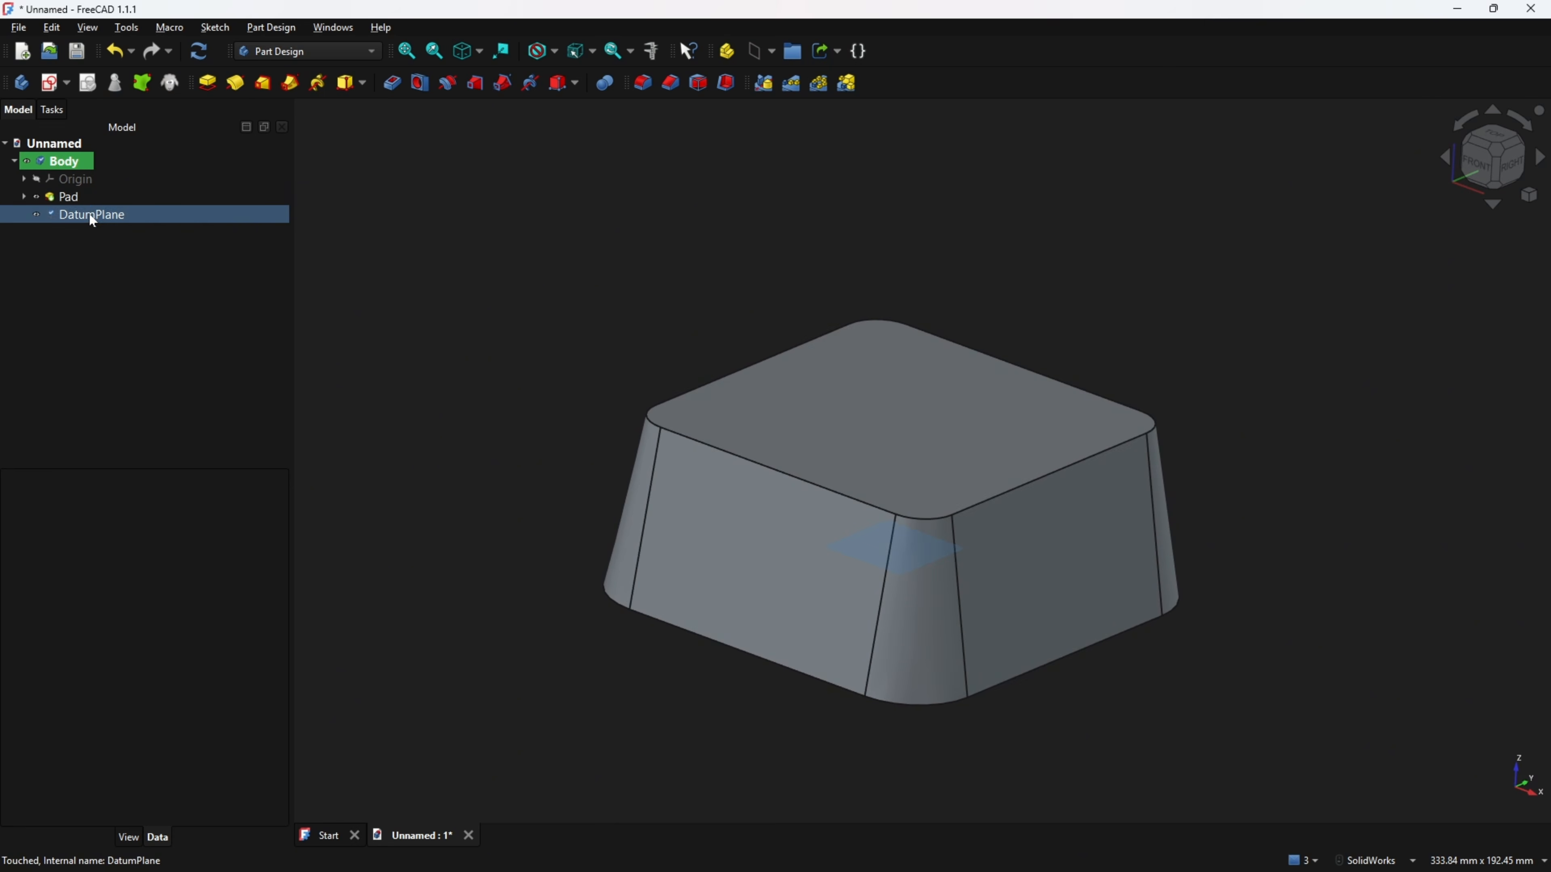
click(51, 83)
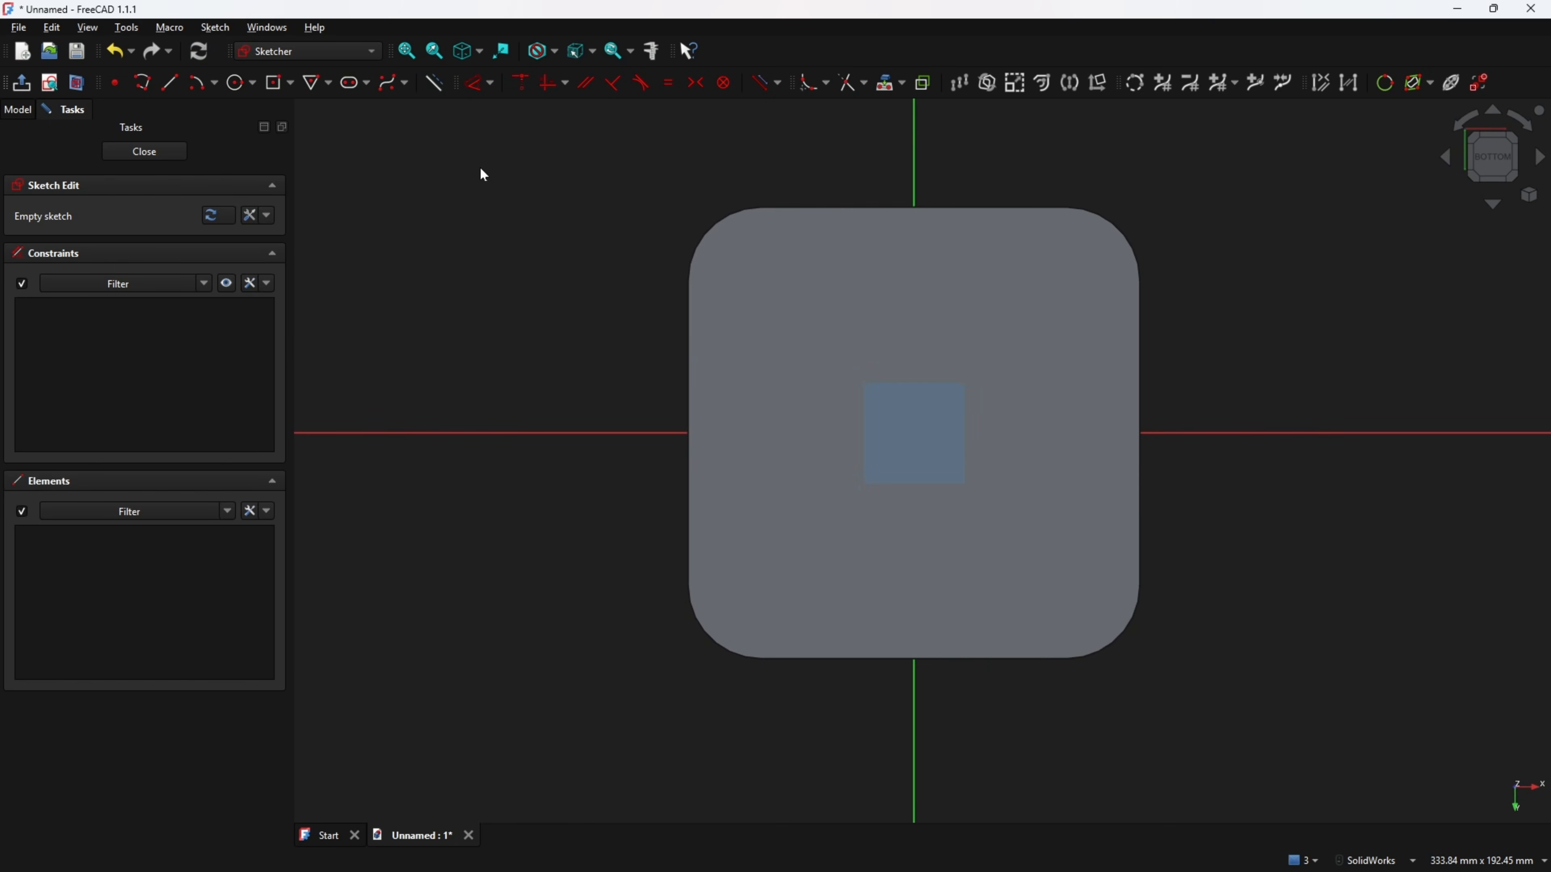
click(77, 83)
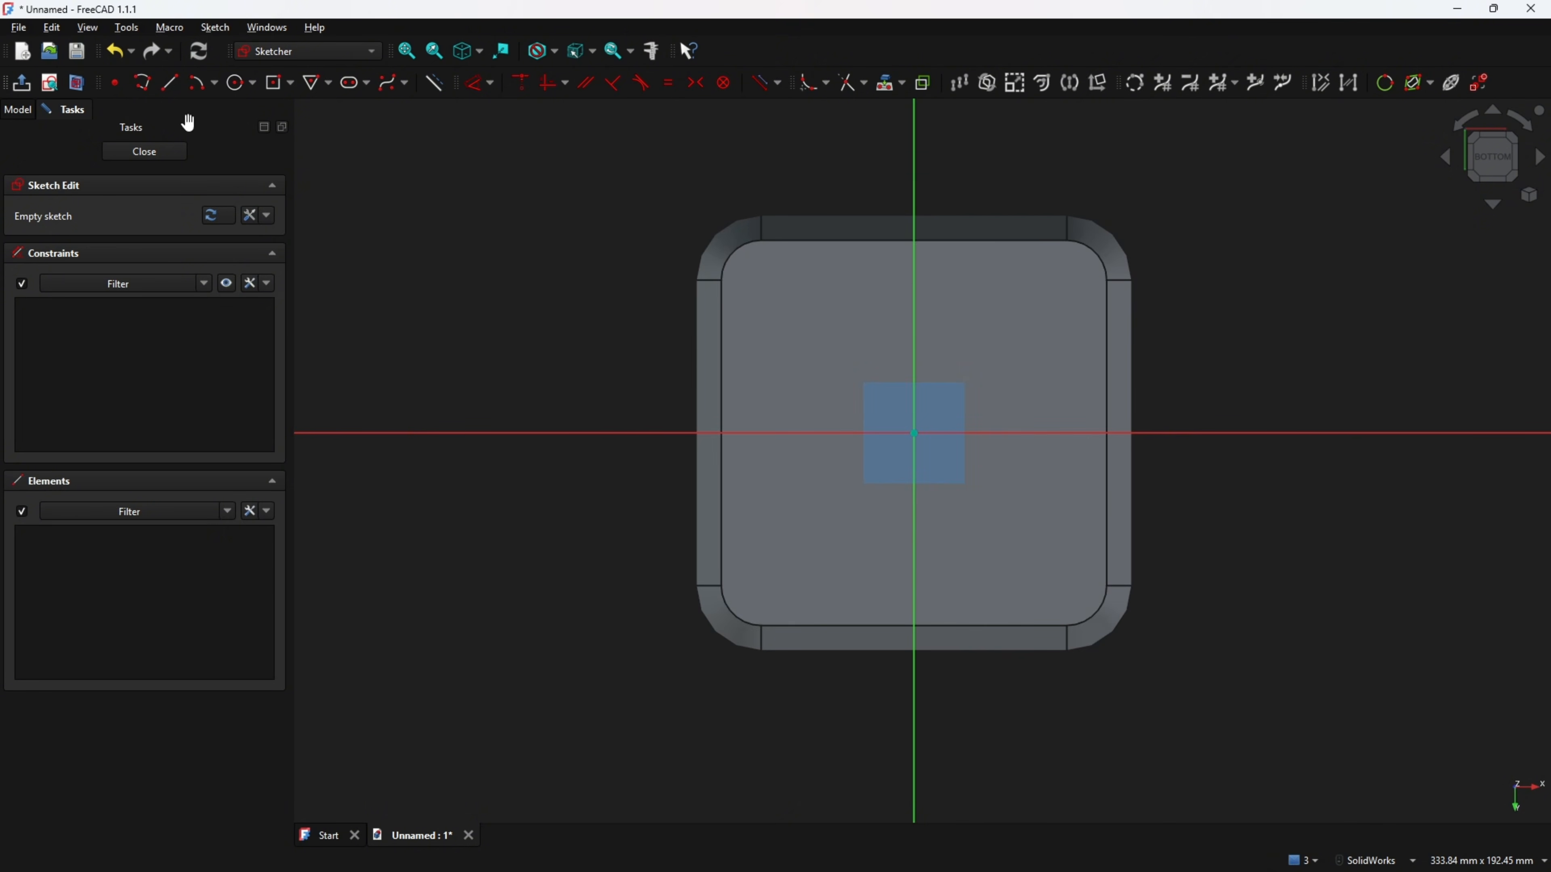
Switch to the drawing PDF and mark the inner square outline, the 70 mm dimensions and the R5 radius.
key(alt+Tab)
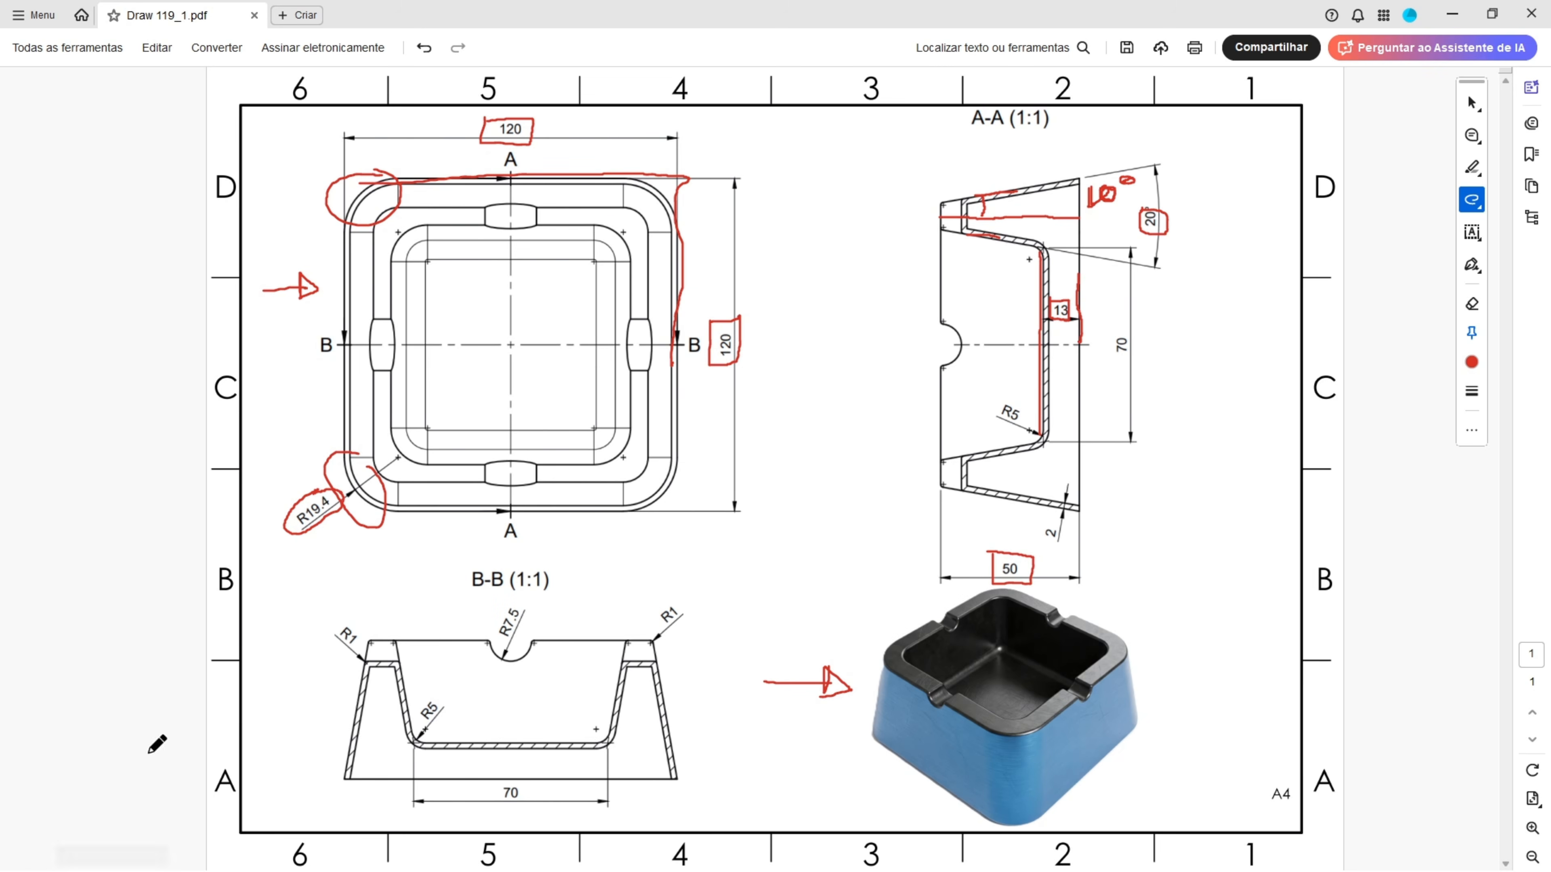
mouse_move(422, 259)
mouse_down()
mouse_move(418, 415)
mouse_move(604, 432)
mouse_move(593, 244)
mouse_move(417, 252)
mouse_up()
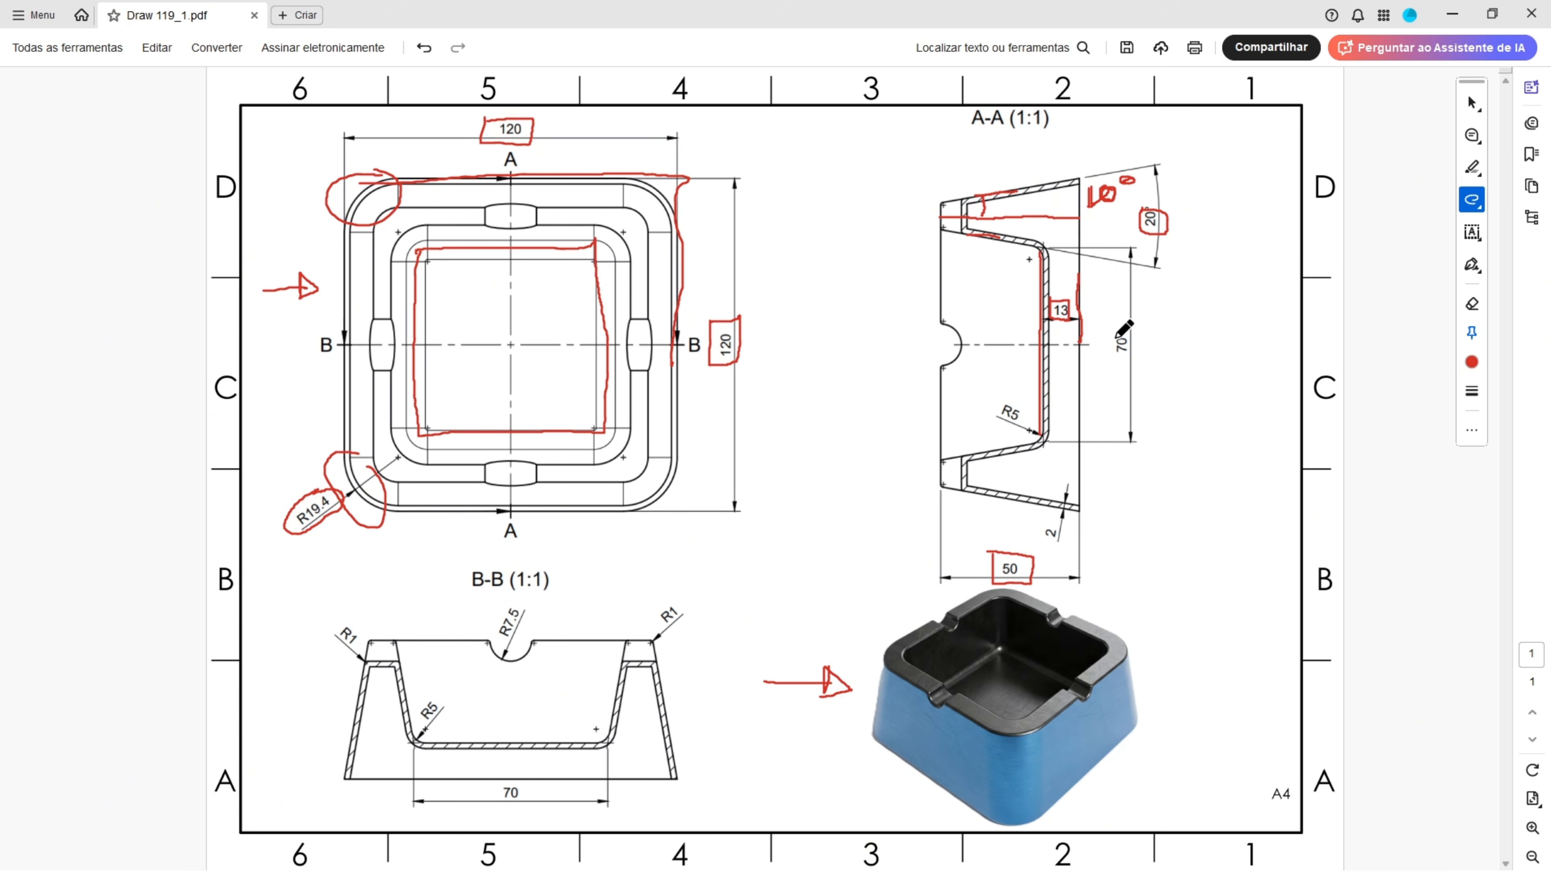
mouse_move(1115, 331)
mouse_down()
mouse_move(1141, 363)
mouse_move(1108, 330)
mouse_up()
mouse_move(486, 784)
mouse_down()
mouse_move(525, 811)
mouse_move(541, 784)
mouse_move(486, 782)
mouse_up()
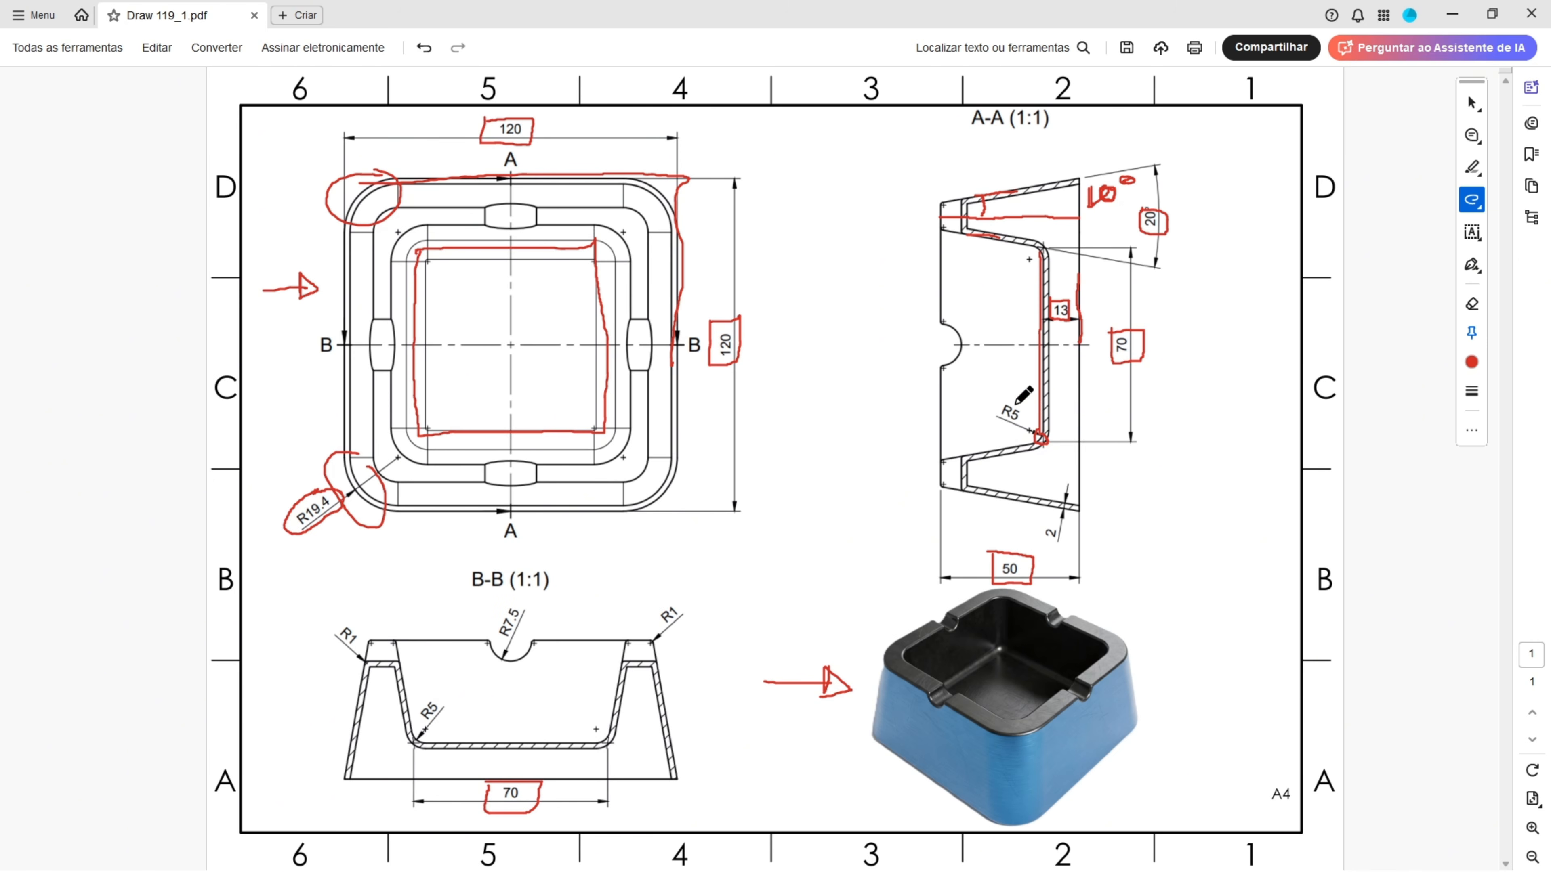
mouse_move(1009, 400)
mouse_down()
mouse_move(996, 423)
mouse_move(1023, 408)
mouse_up()
drag(425, 697, 418, 724)
key(alt+Tab)
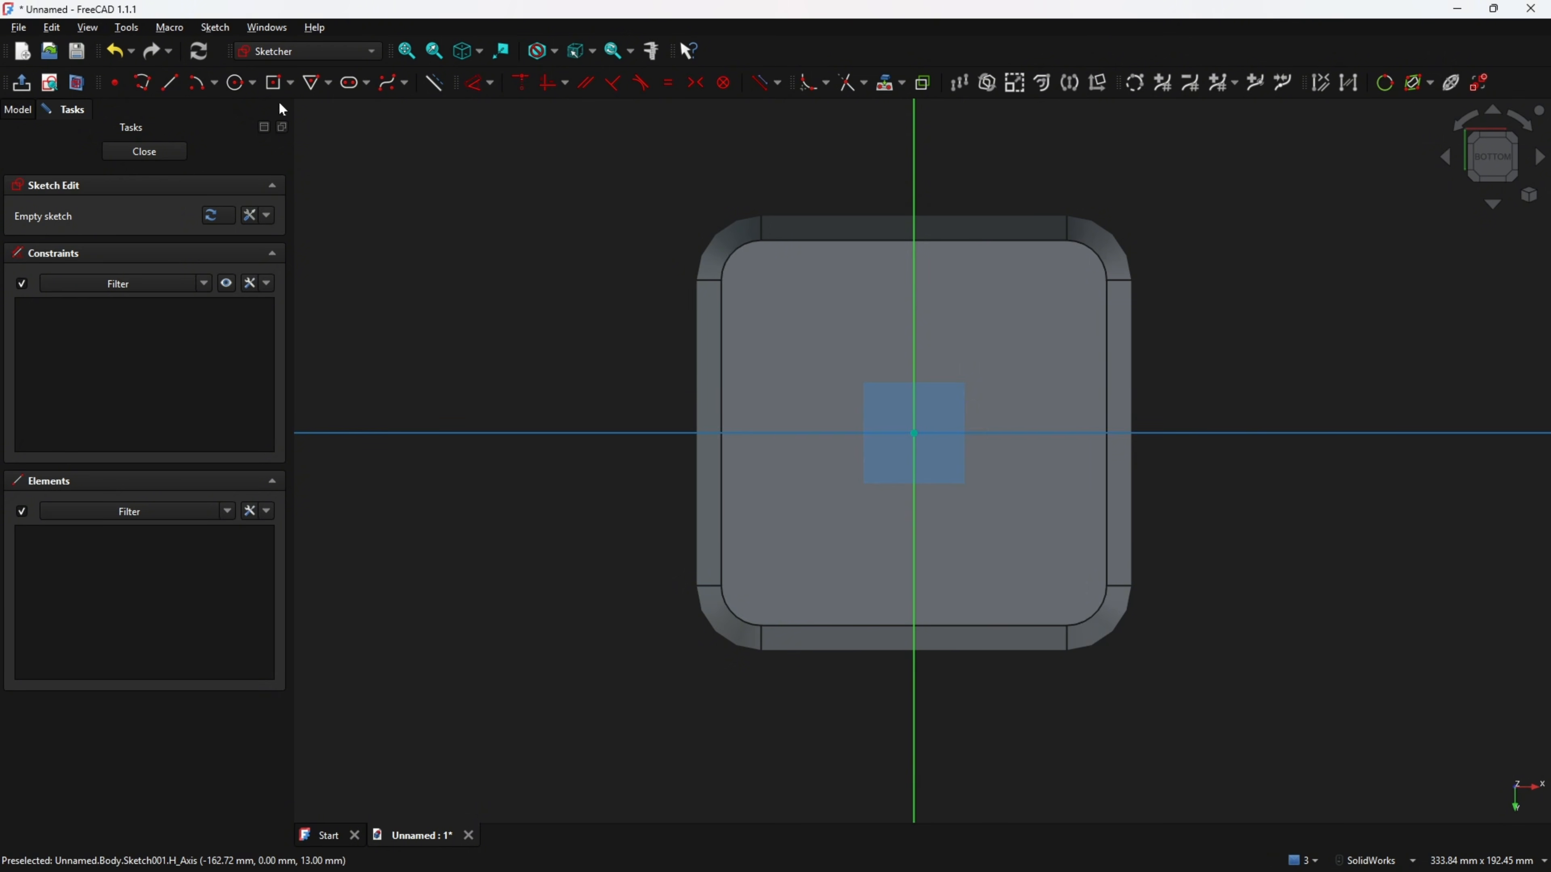
Draw a centered rectangle at the origin, 70 mm by 70 mm.
click(291, 83)
click(299, 128)
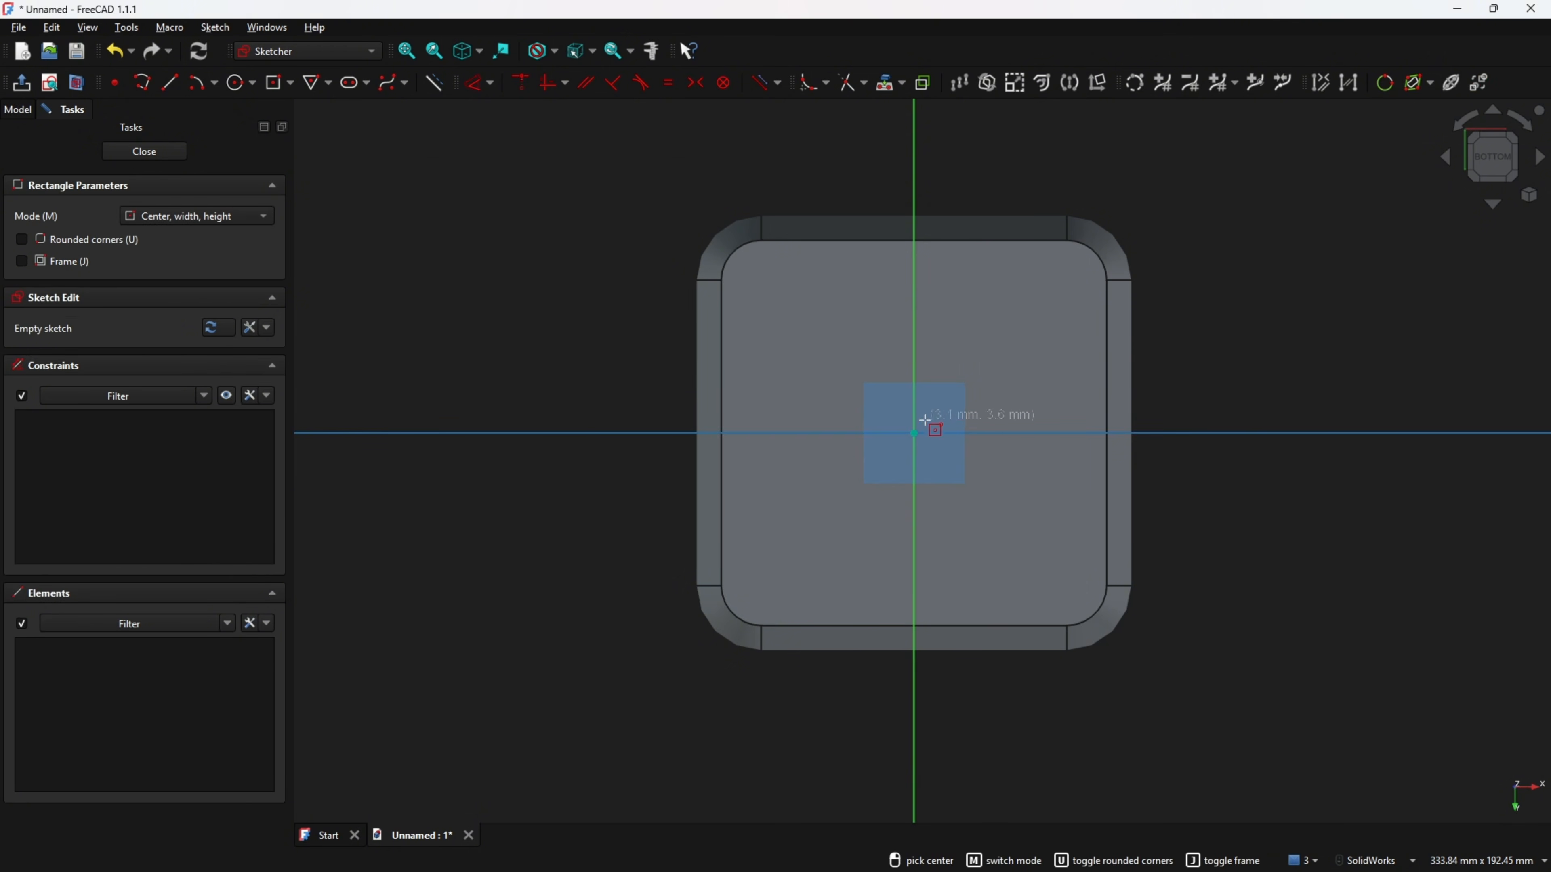
click(914, 432)
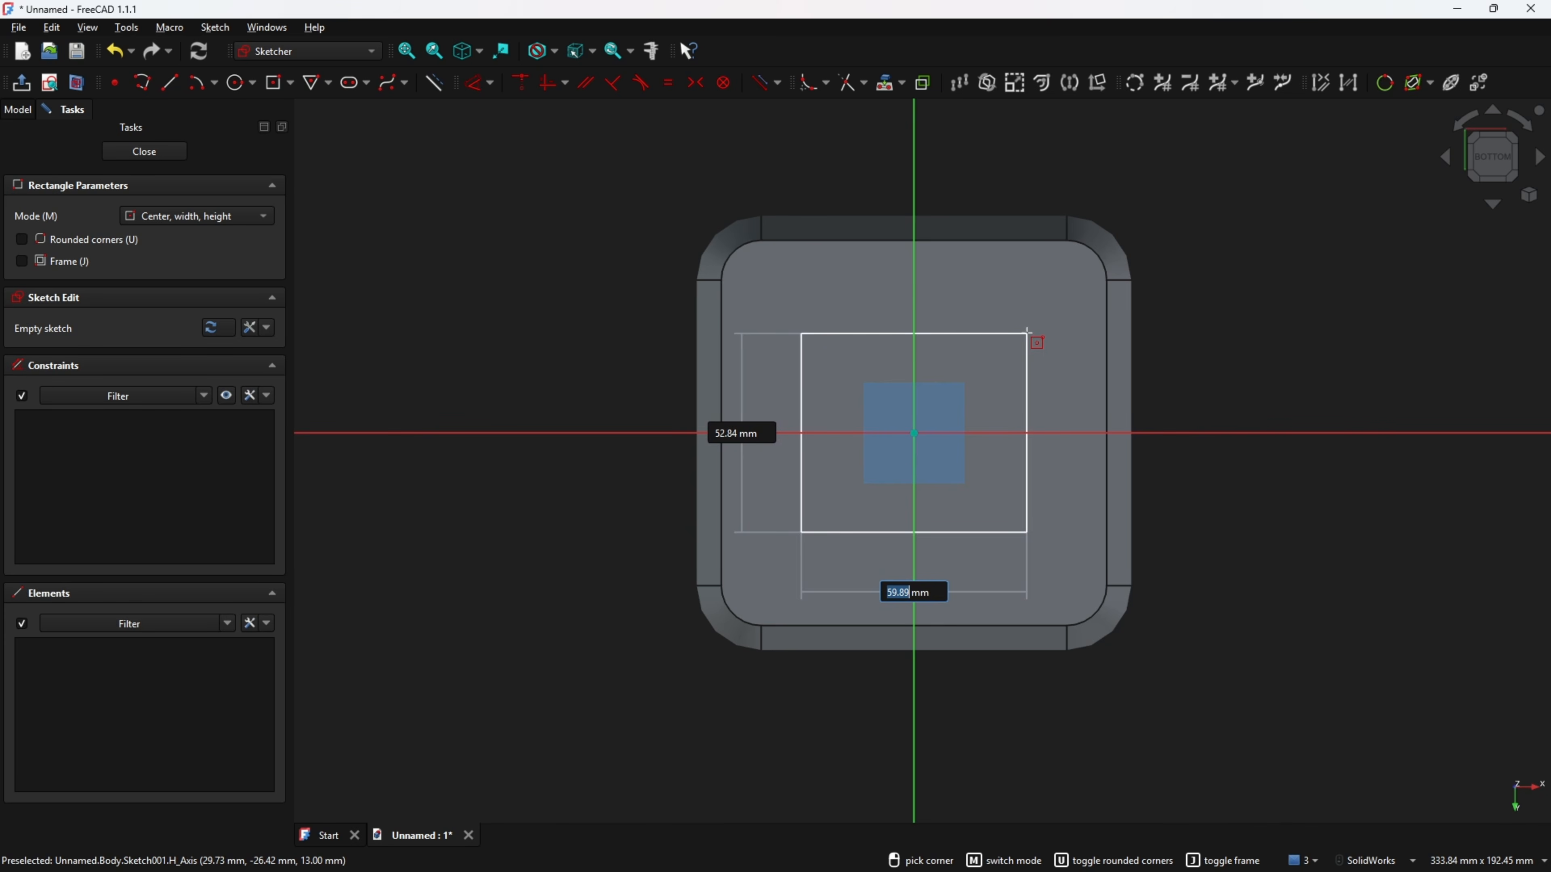
text(70)
key(Tab)
text(70)
key(Return)
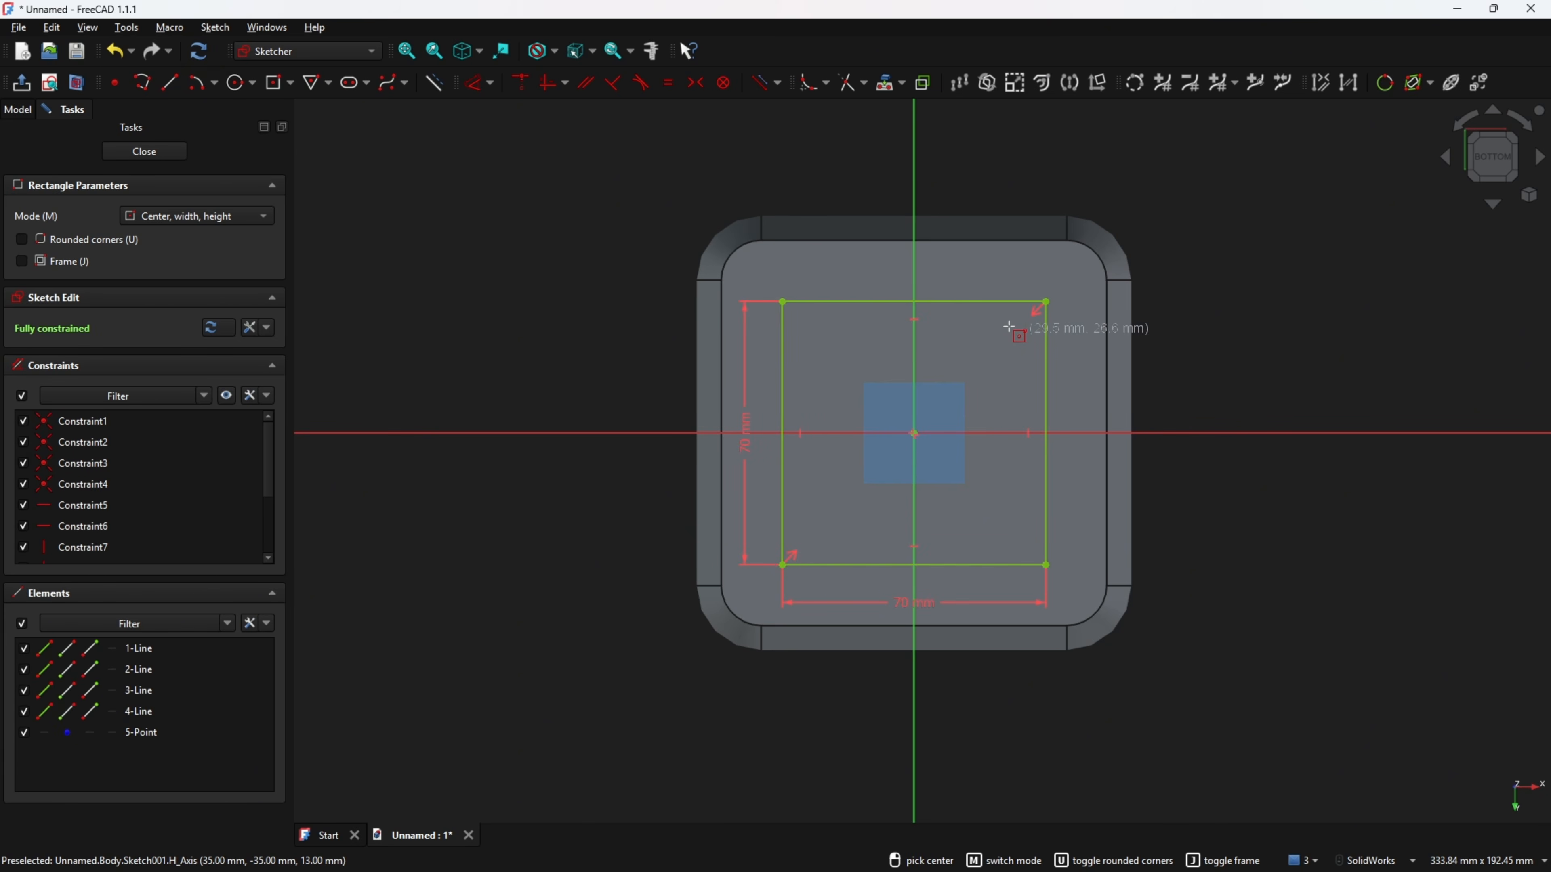
Fillet all four corners of the rectangle with the sketch fillet tool.
click(809, 82)
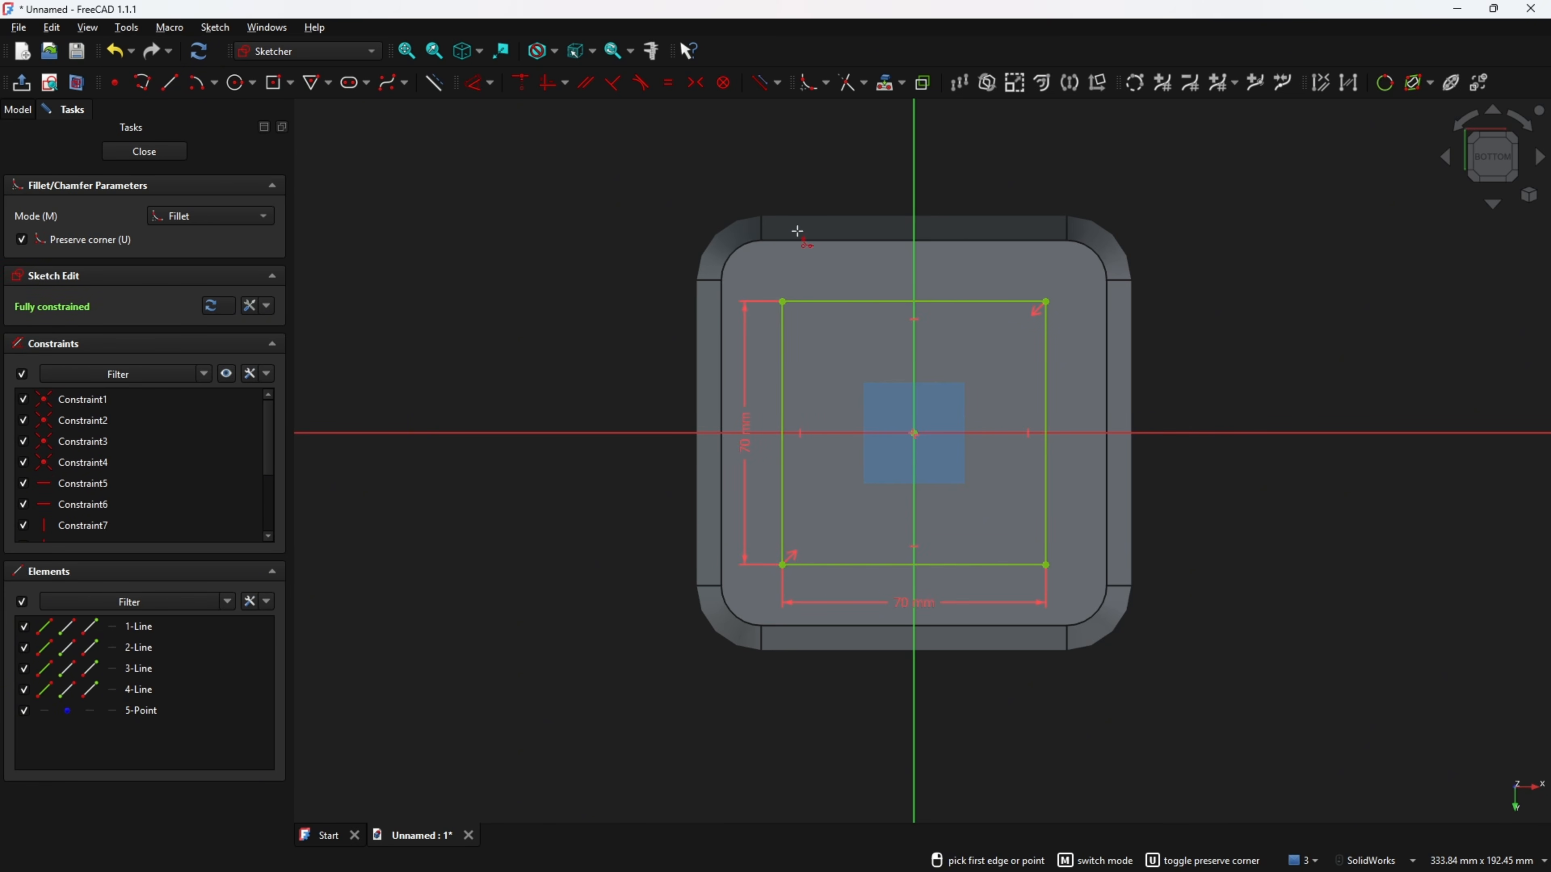
click(812, 300)
click(784, 327)
click(1018, 302)
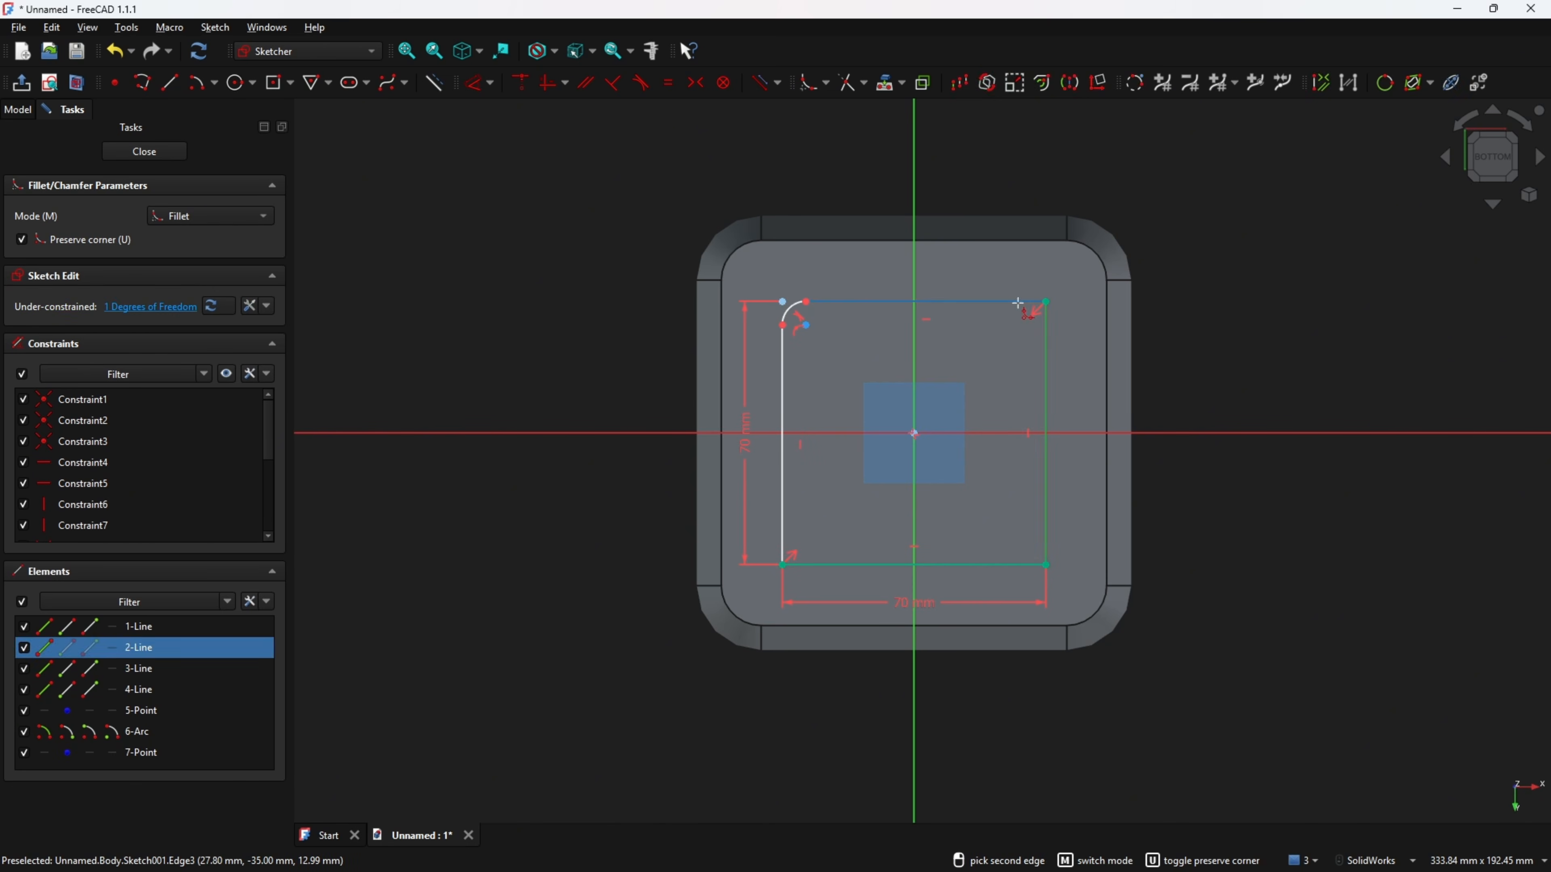
click(1018, 302)
click(1003, 565)
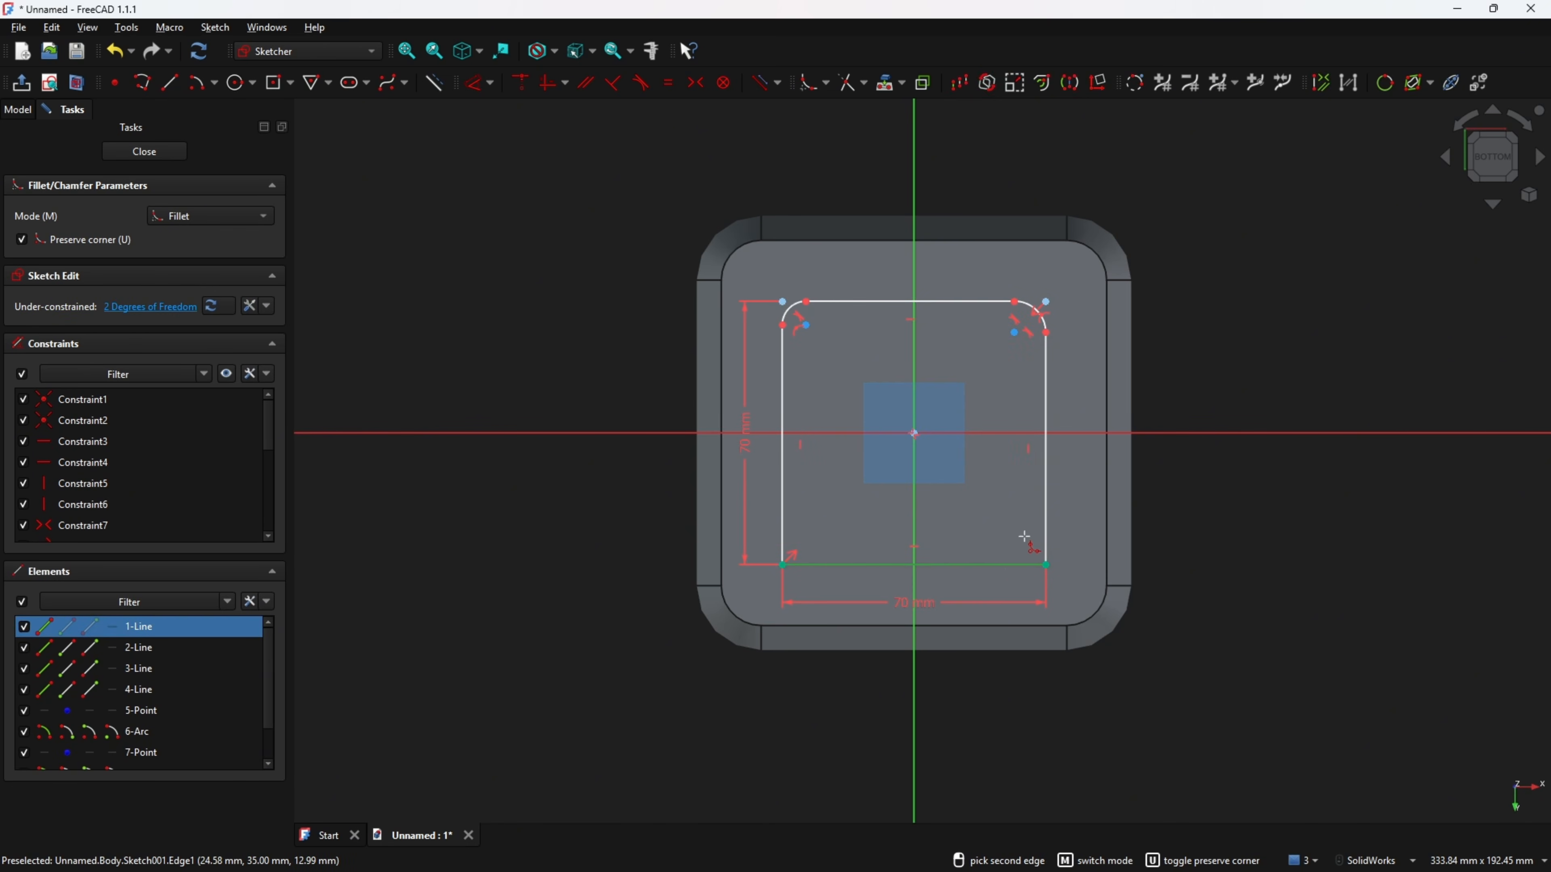
click(1046, 522)
click(784, 523)
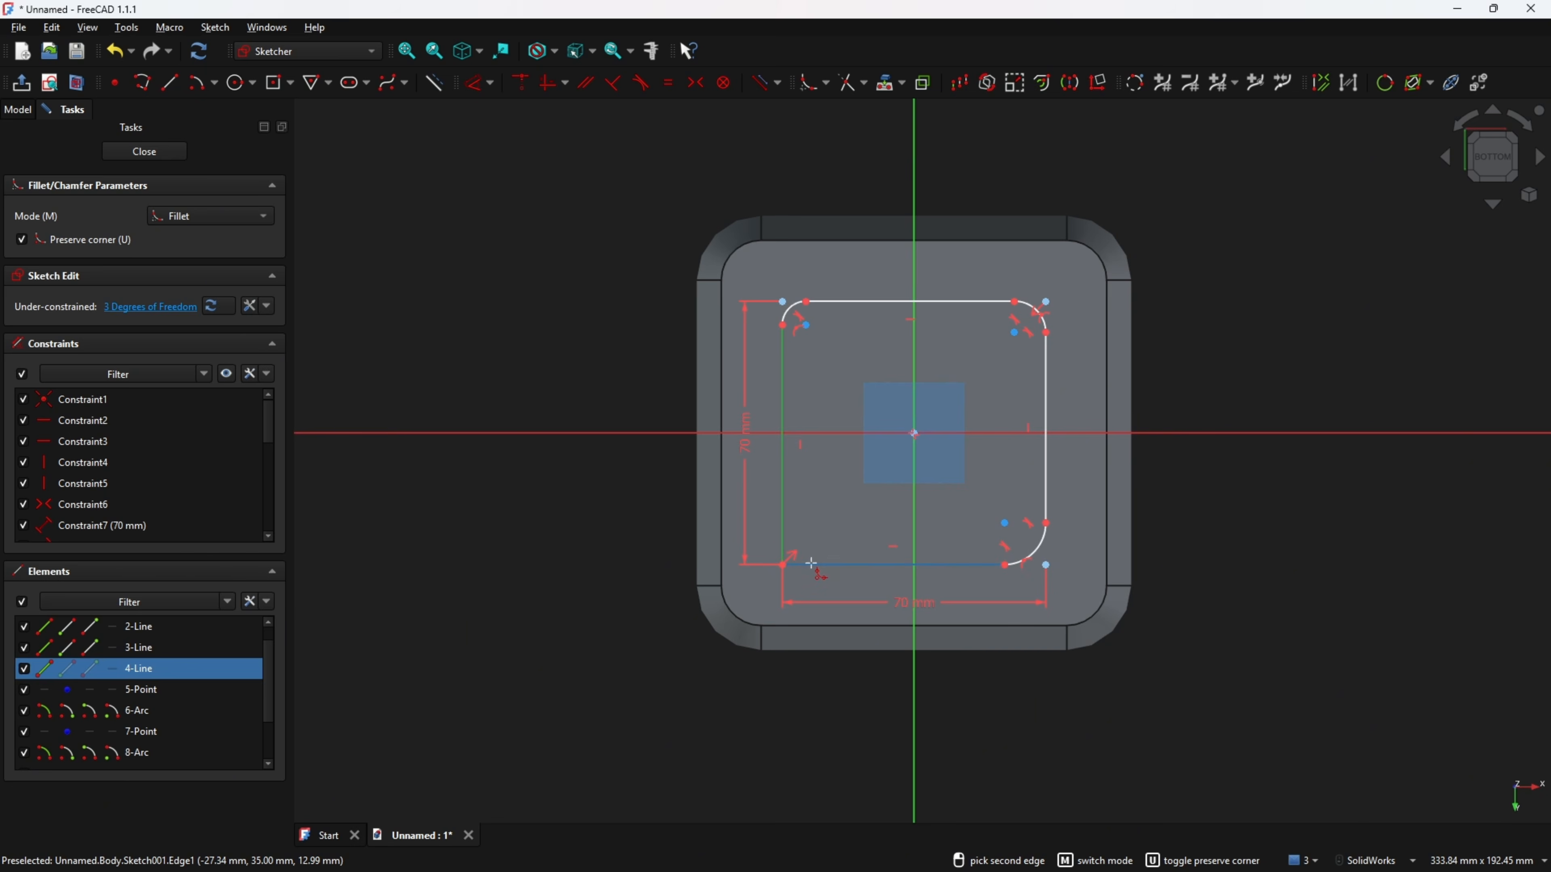
click(811, 563)
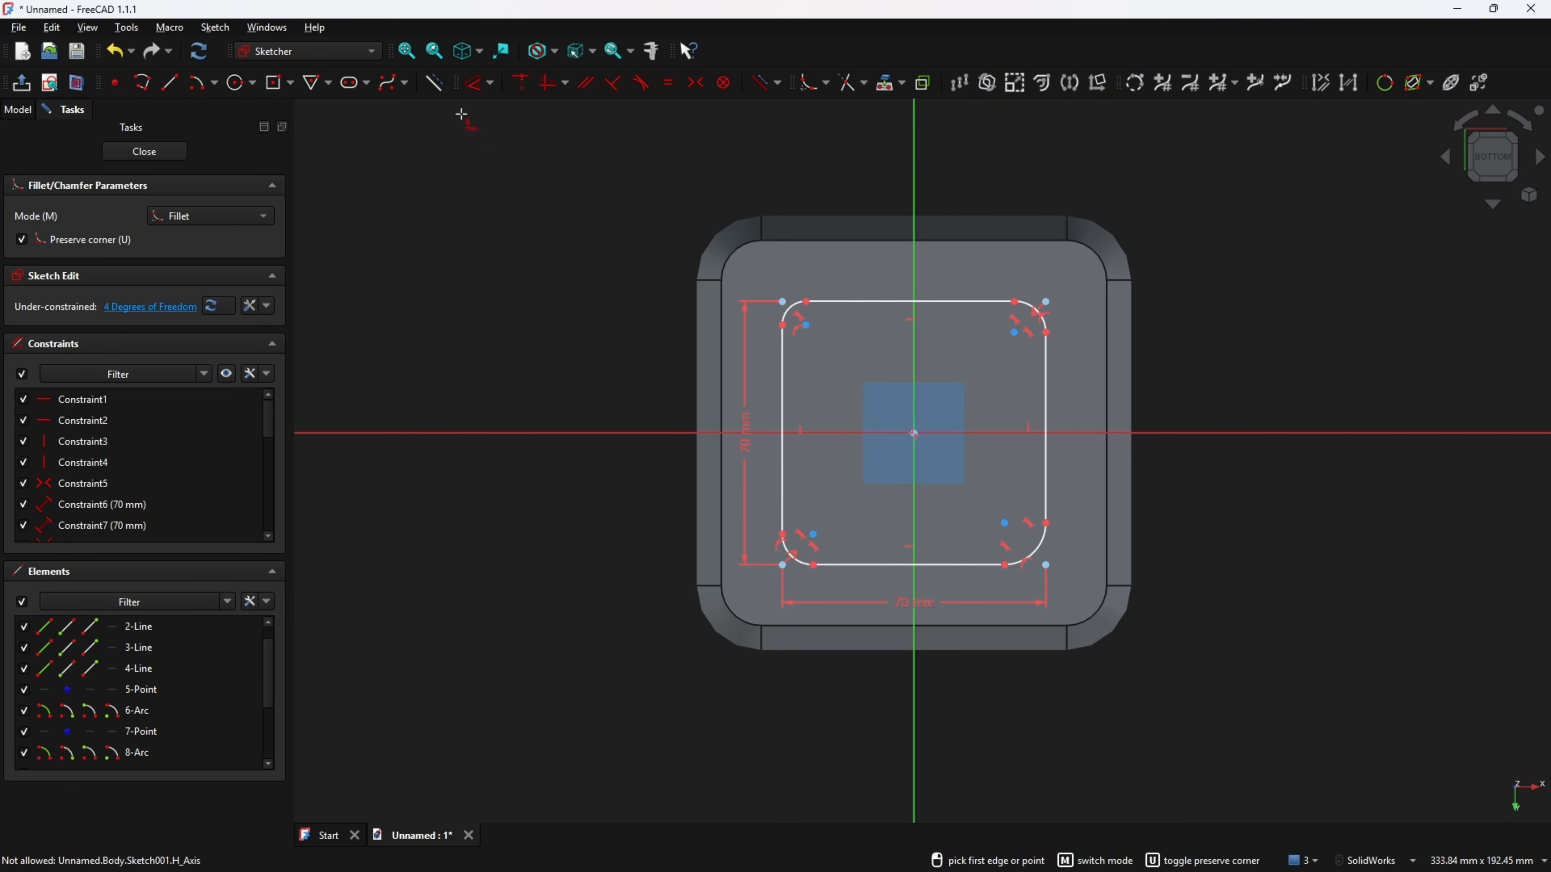
Constrain the four corner arcs to be equal.
click(669, 86)
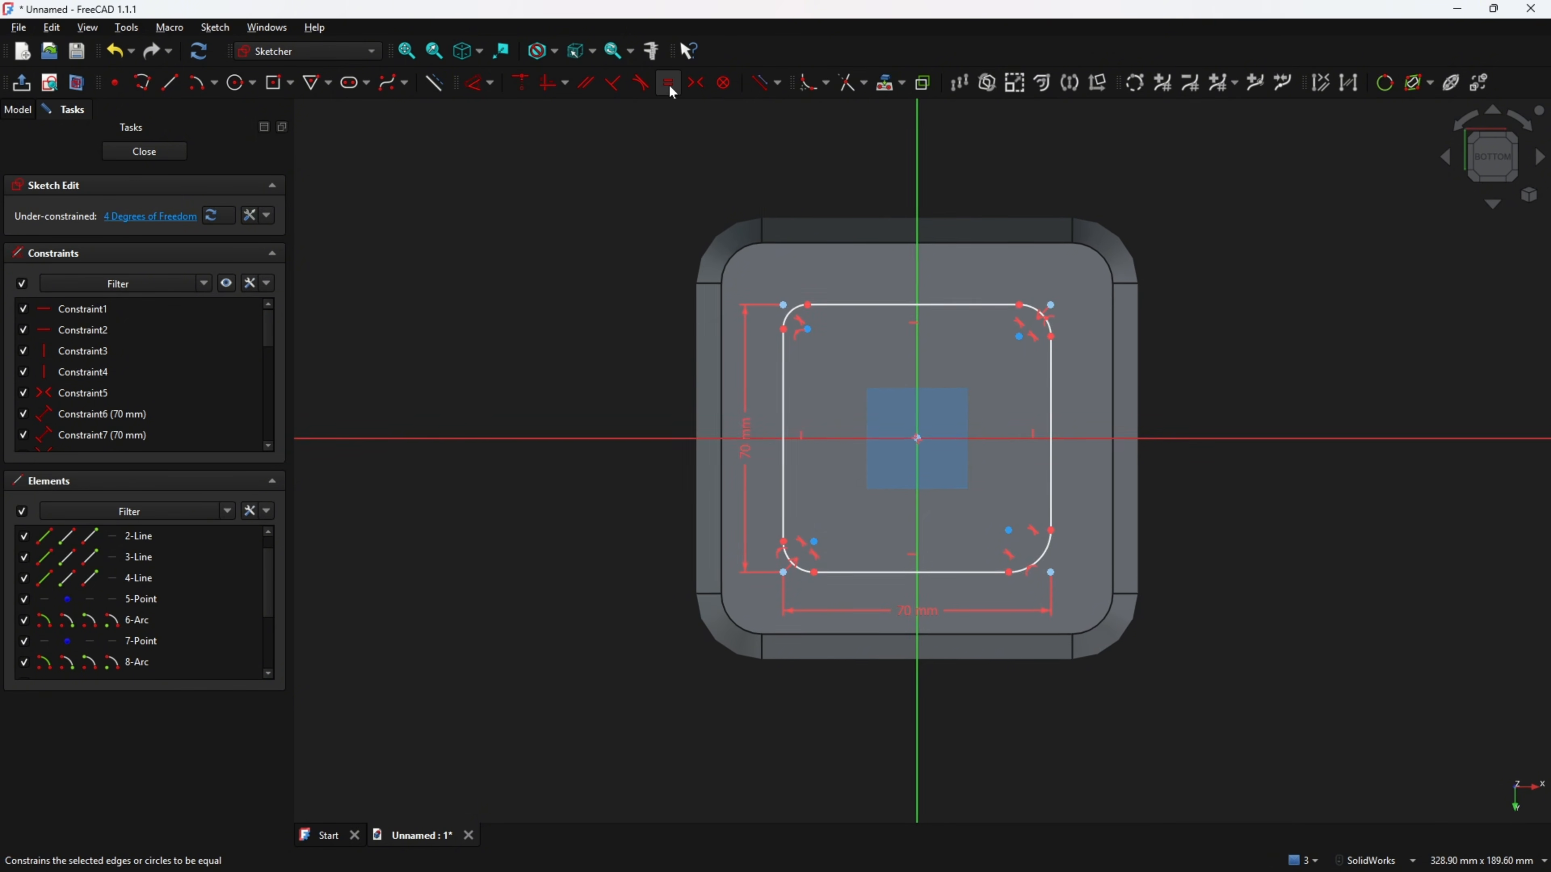
click(781, 311)
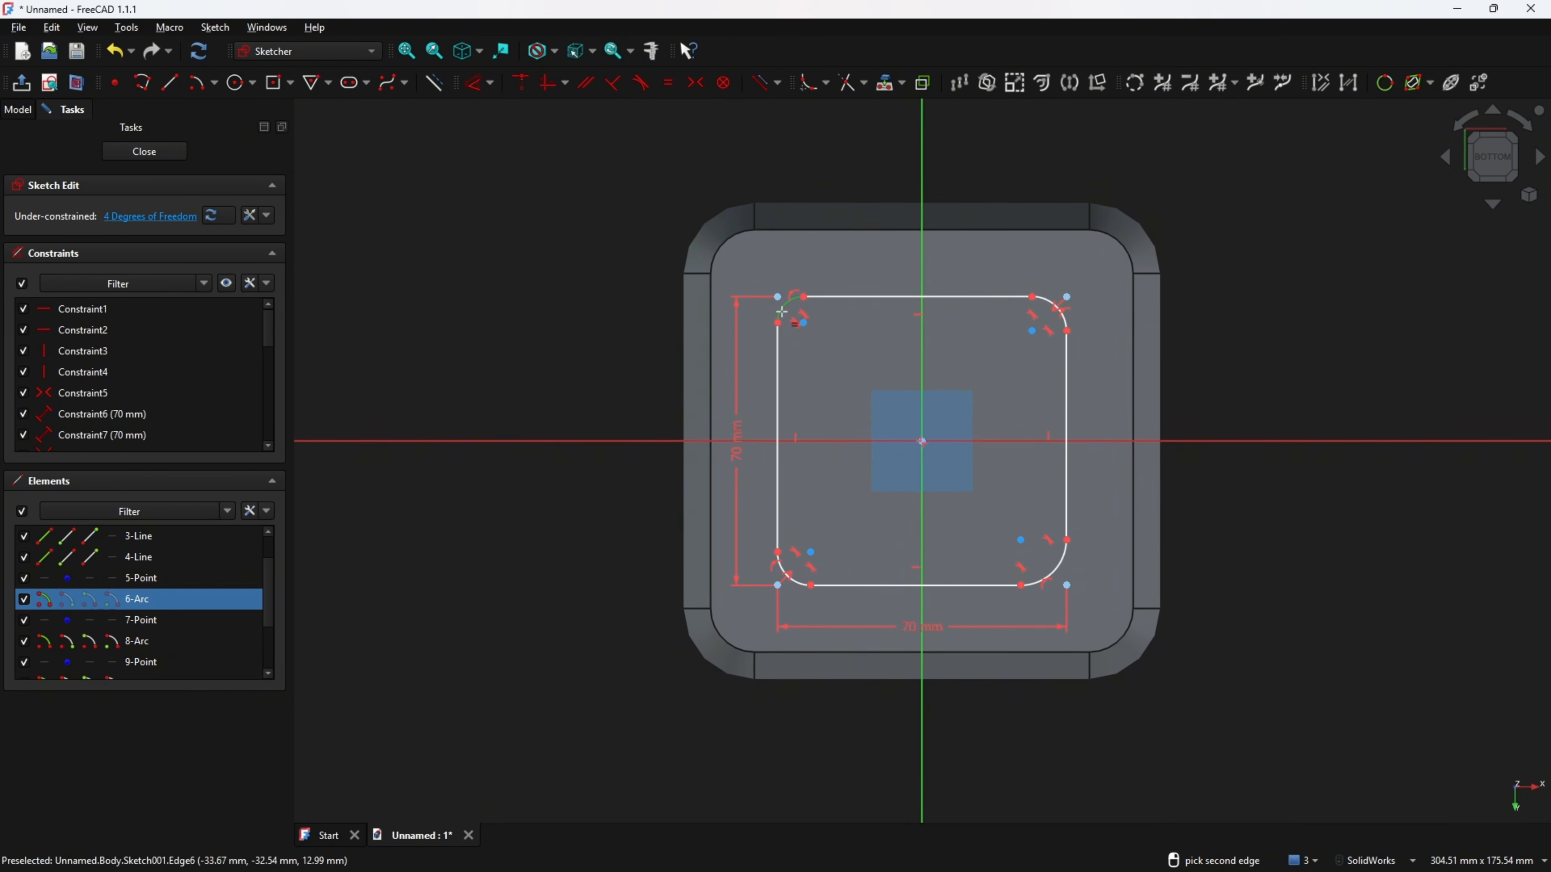
click(788, 577)
click(1061, 567)
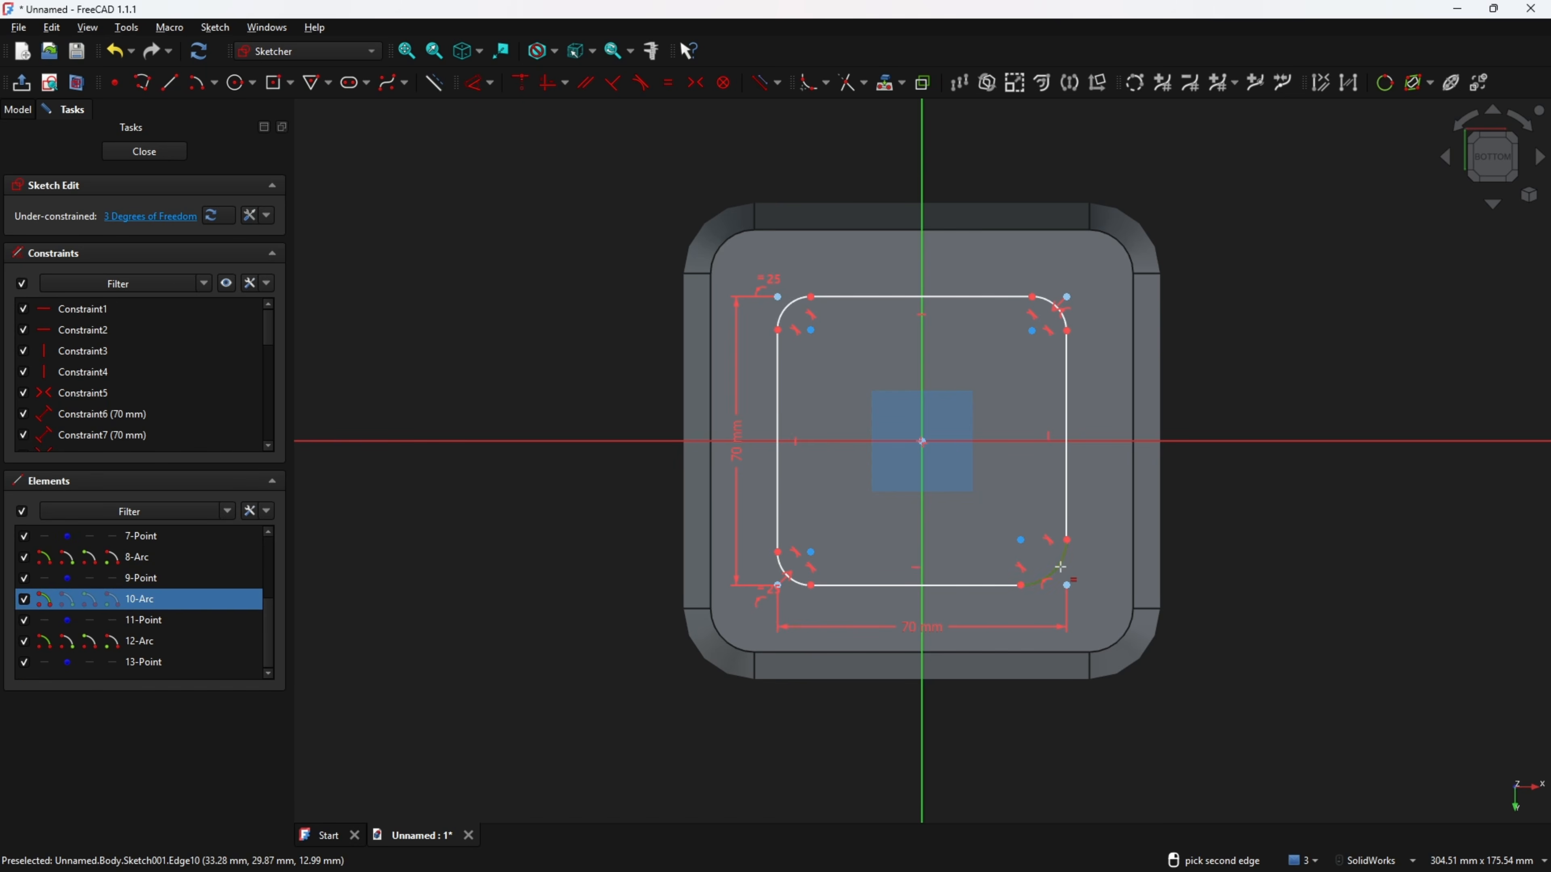
click(798, 588)
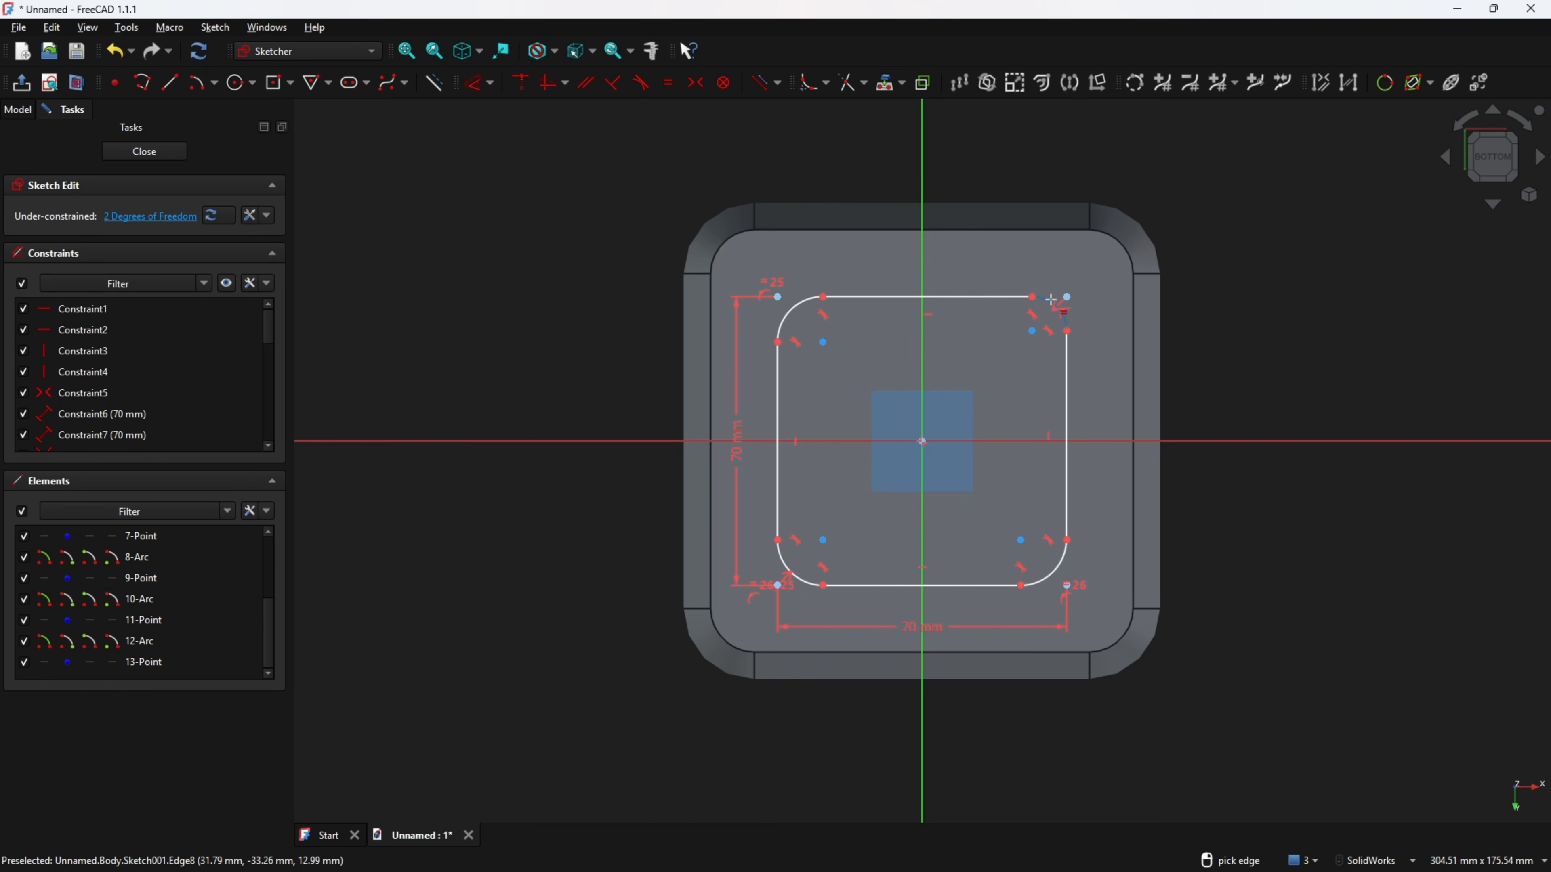
click(797, 307)
click(1058, 307)
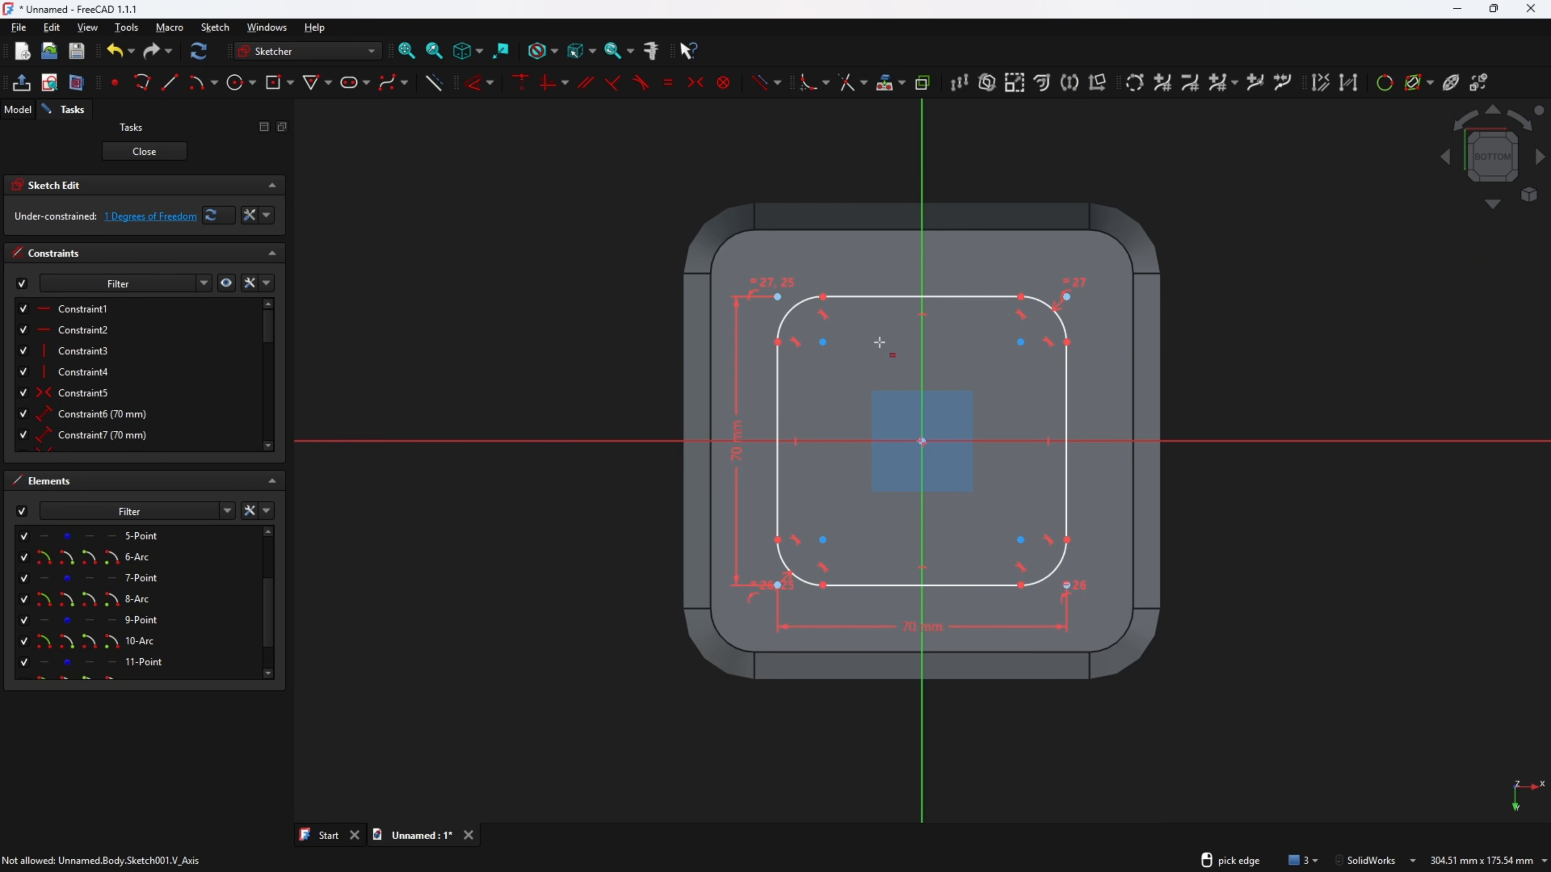
Set the corner arc radius to 5 mm and close the sketch.
click(478, 90)
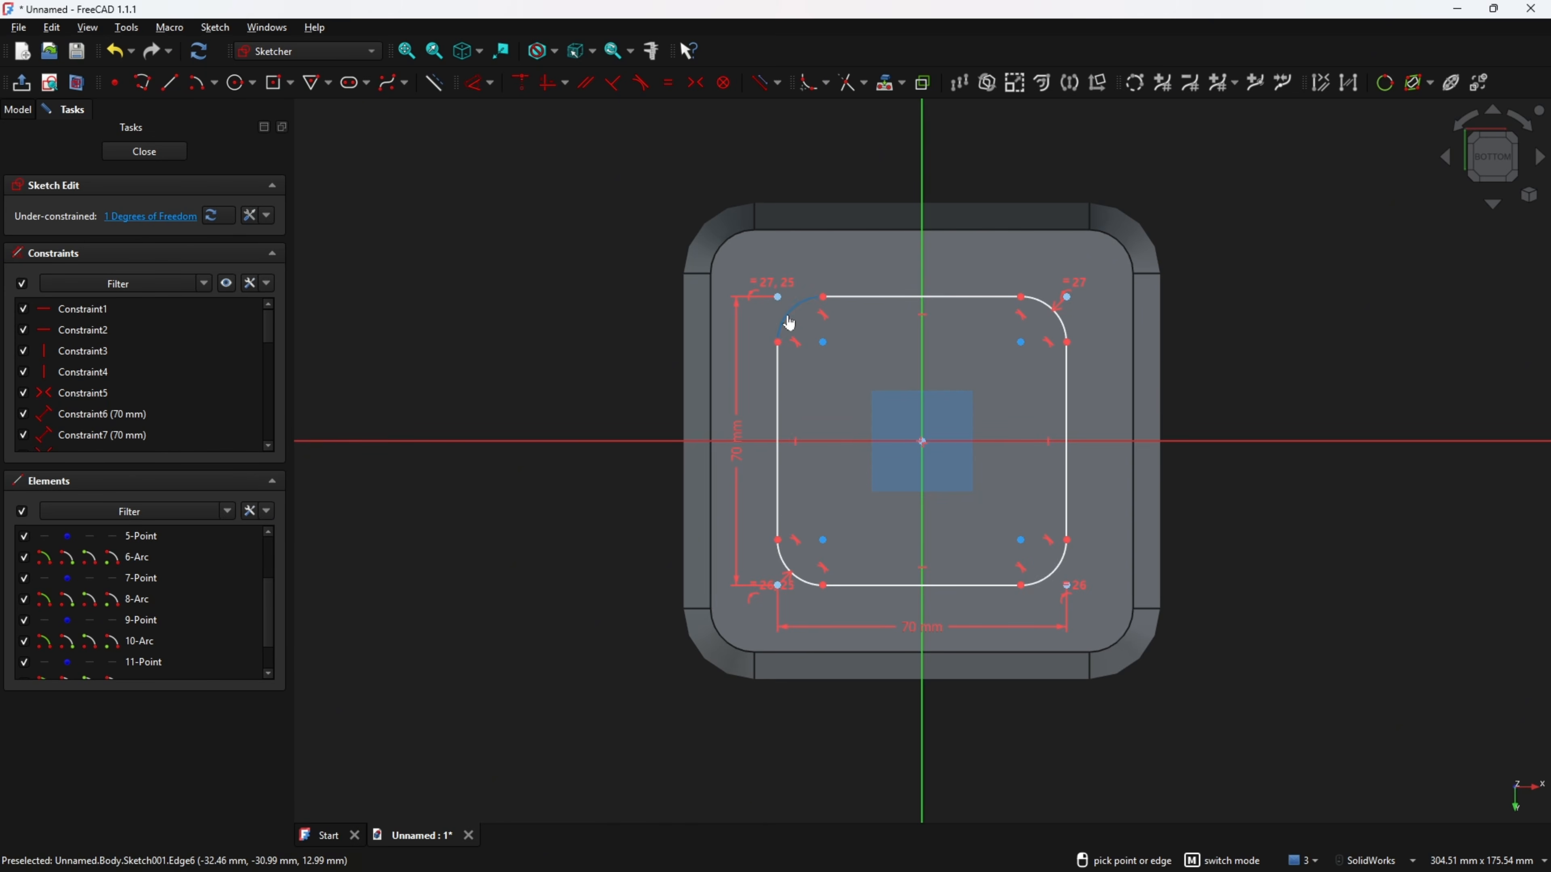
click(789, 320)
click(640, 204)
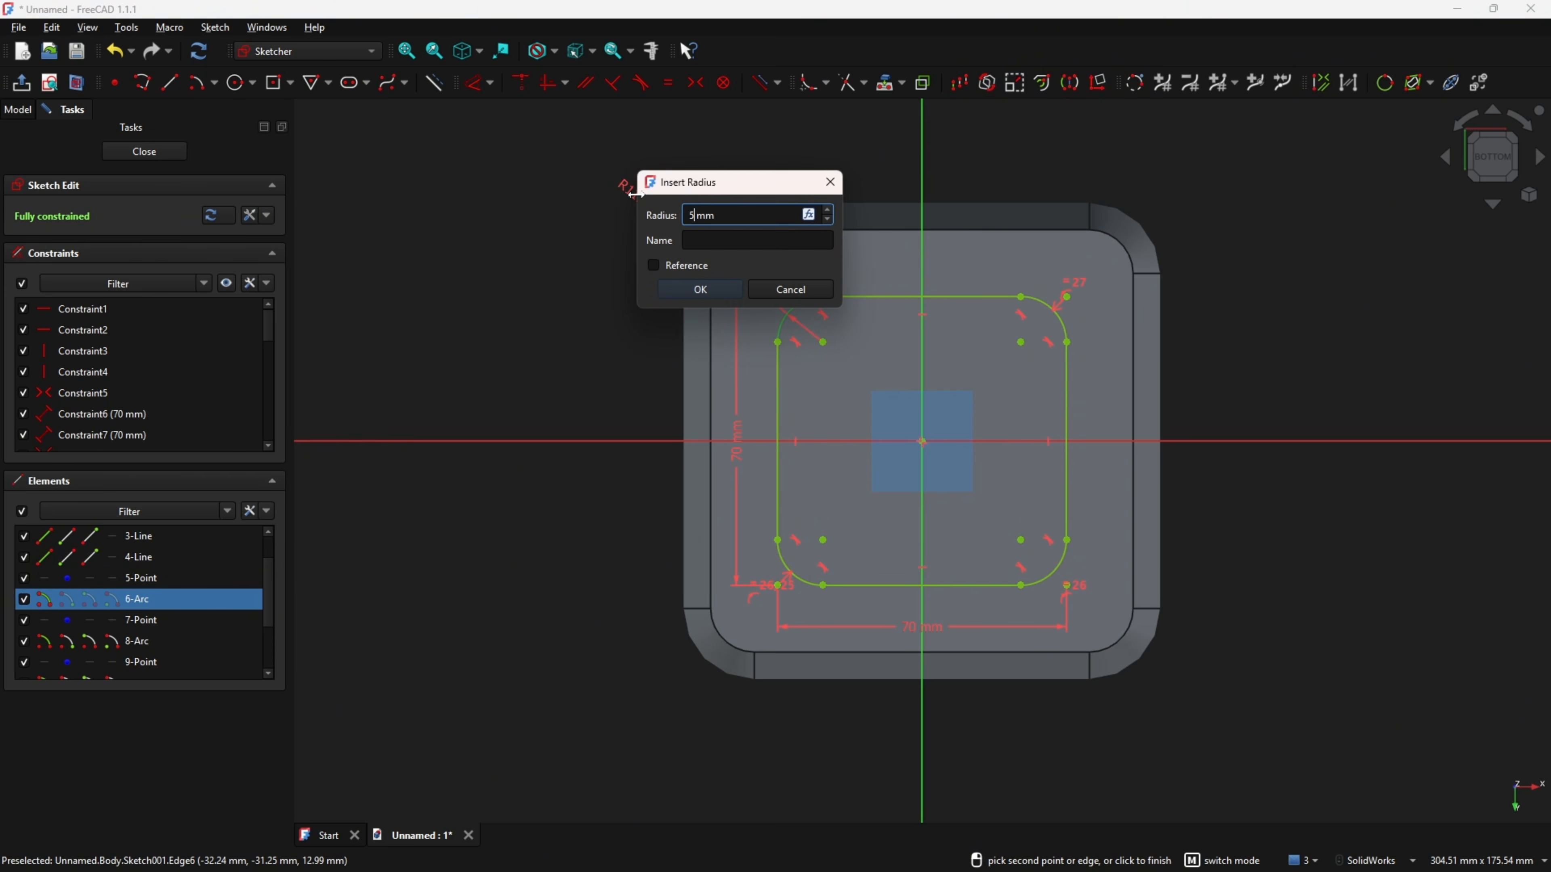
key(Return)
scroll(494, 405, down, 1)
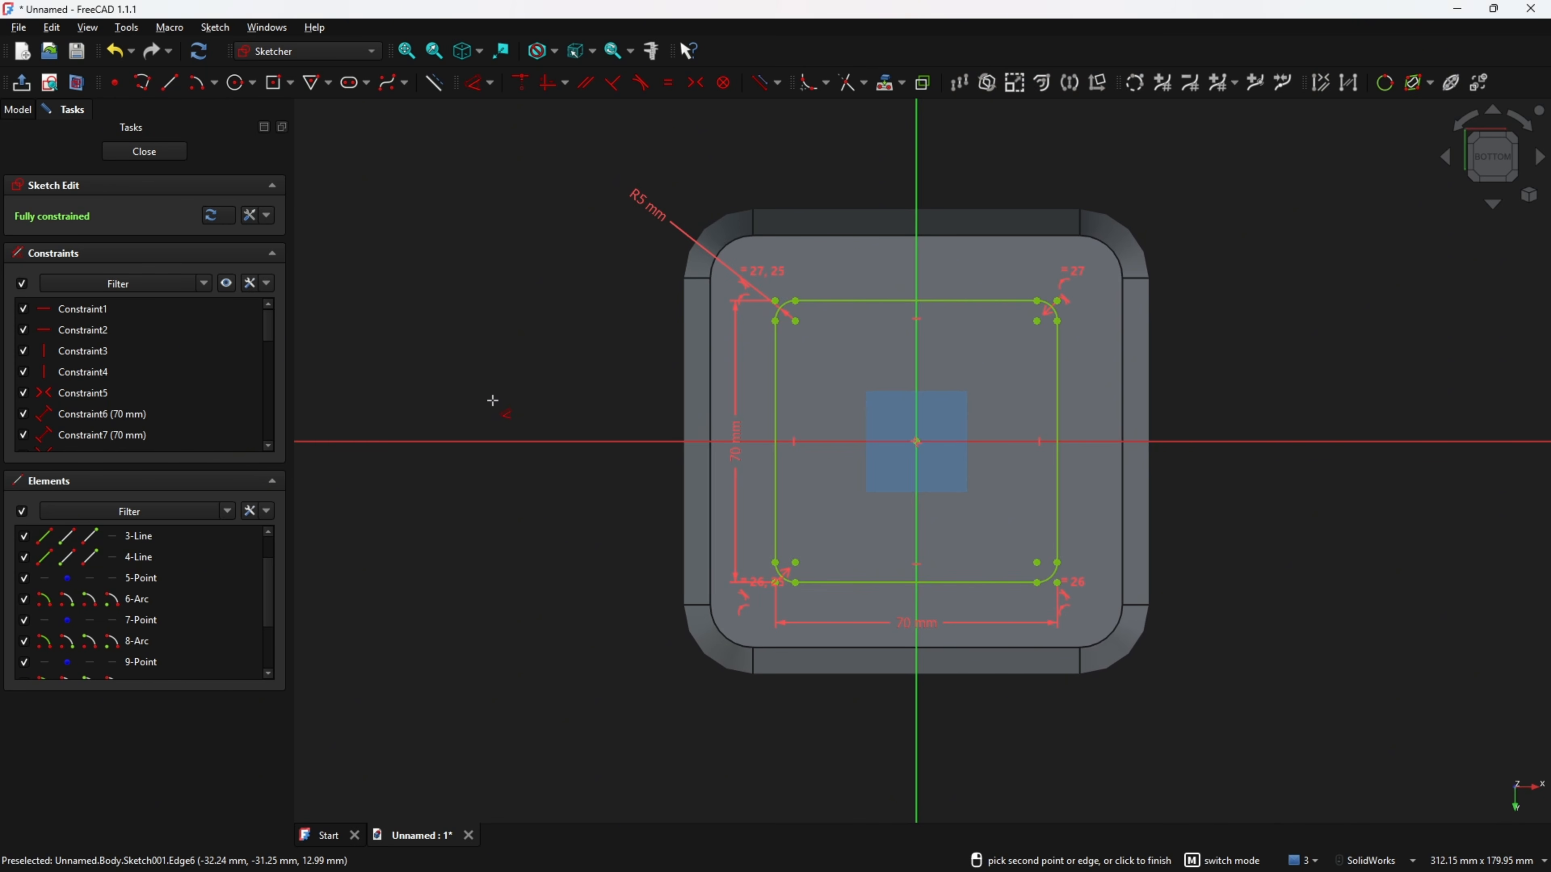
click(22, 84)
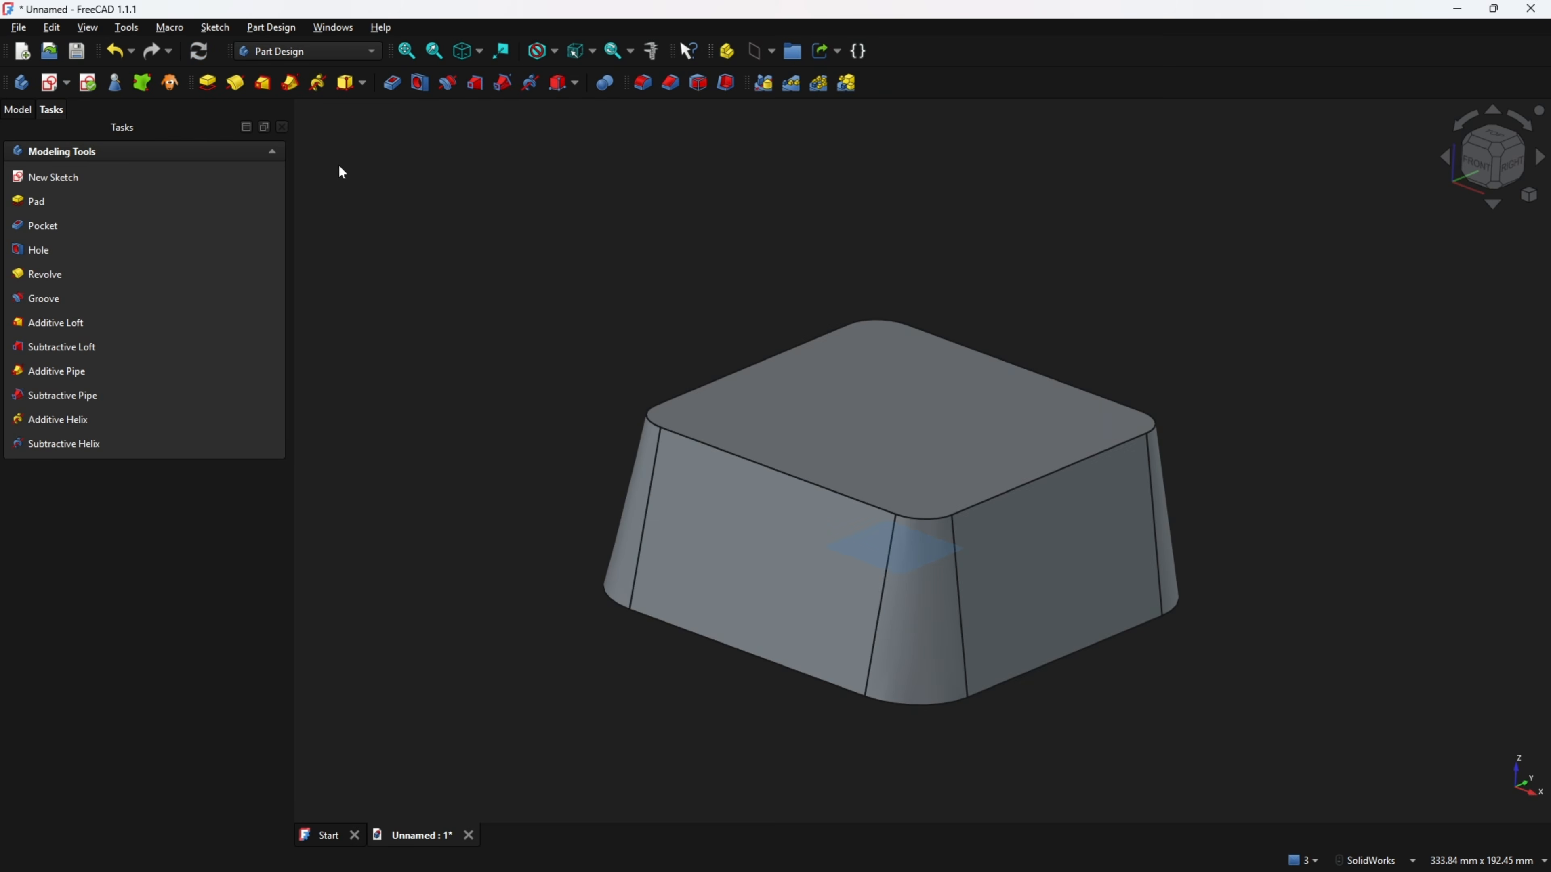
Start a Pocket from the rounded-square sketch and set its length to 50 mm.
click(391, 83)
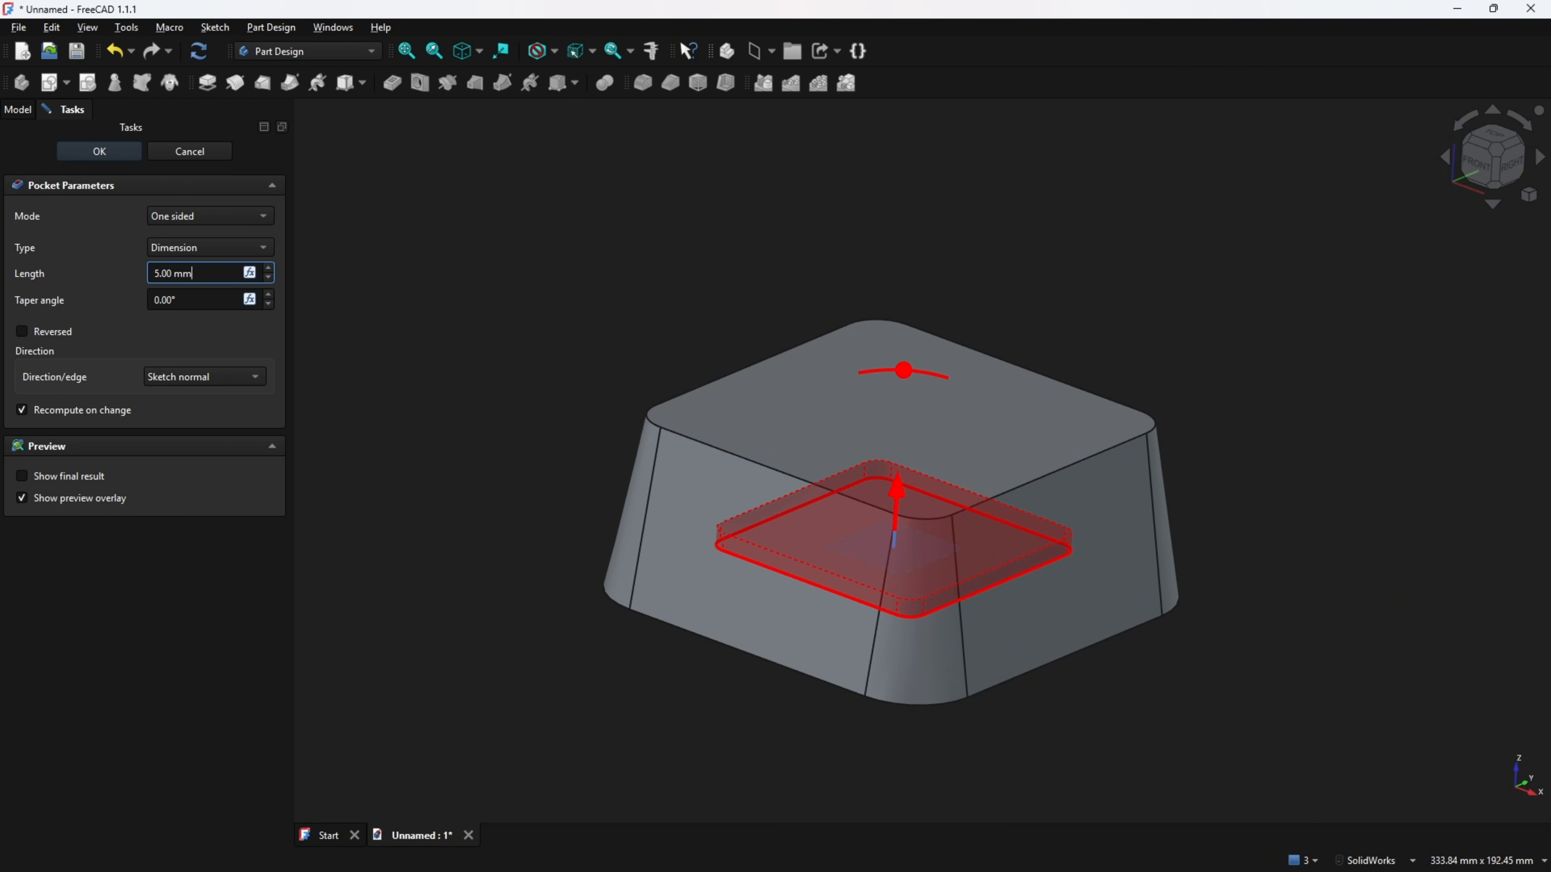
key(ctrl+a)
text(50)
key(Return)
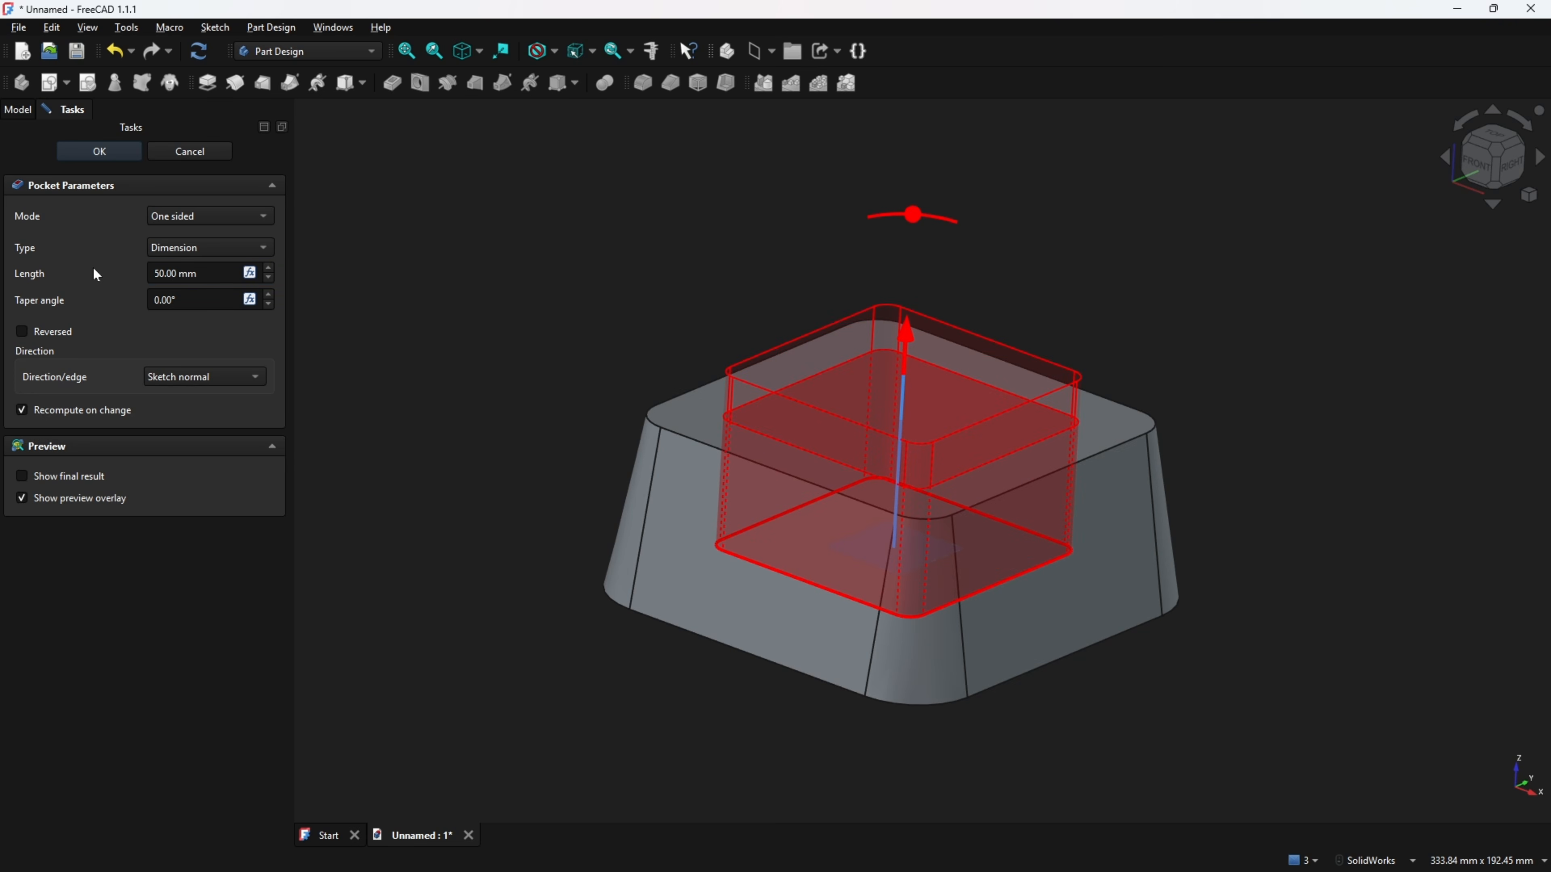
Mark the taper on the PDF drawing, then set the pocket's taper angle to 10° and confirm.
key(alt+Tab)
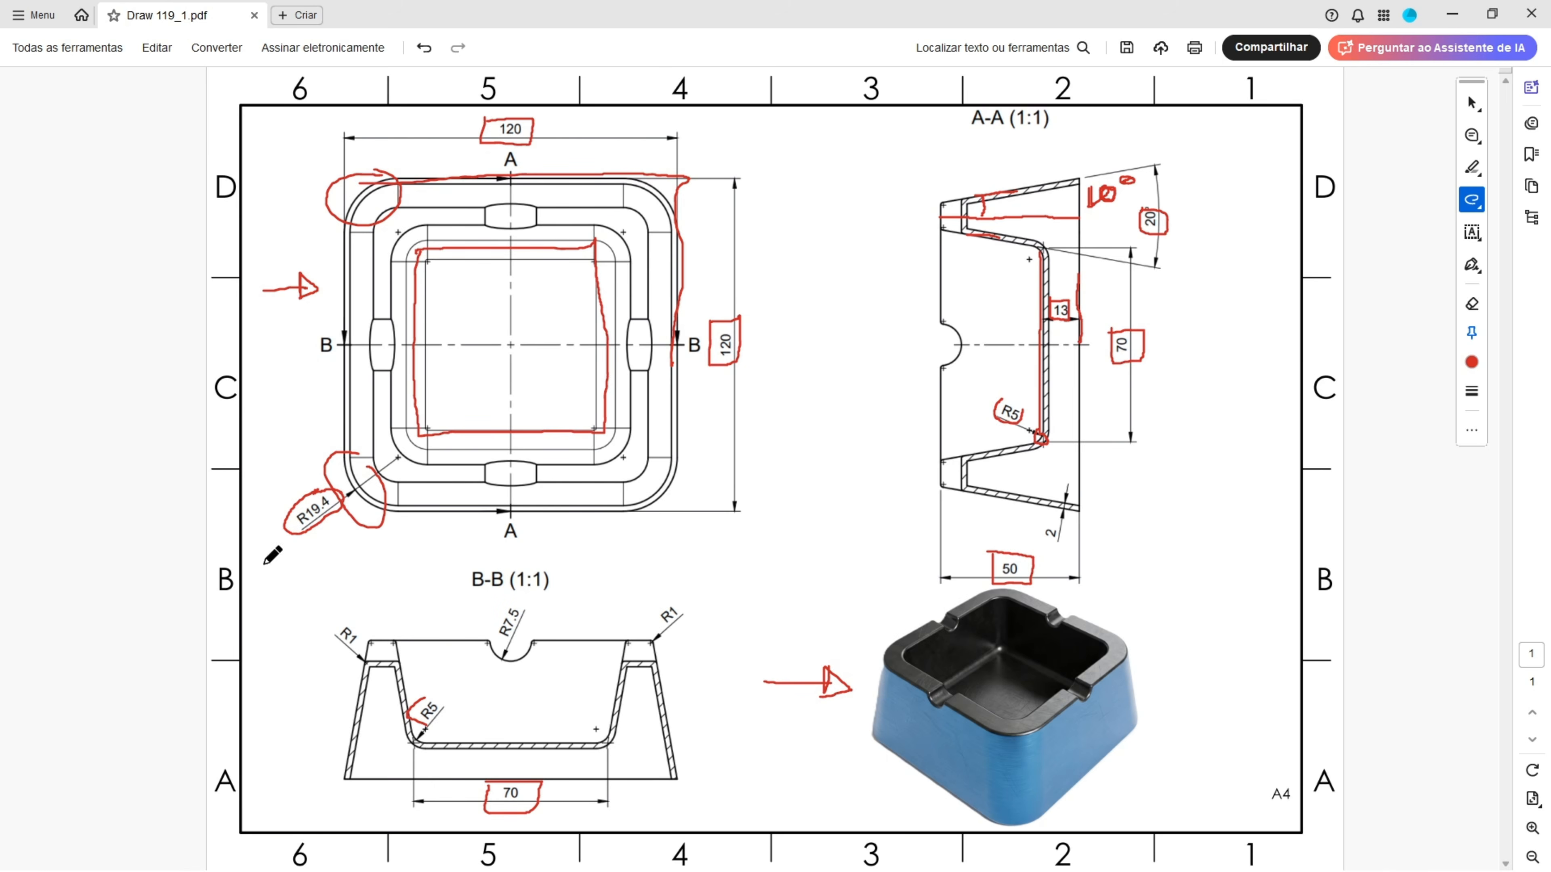
mouse_move(1040, 228)
mouse_down()
mouse_move(1040, 242)
mouse_move(1048, 232)
mouse_move(995, 237)
mouse_move(1021, 247)
mouse_up()
key(alt+Tab)
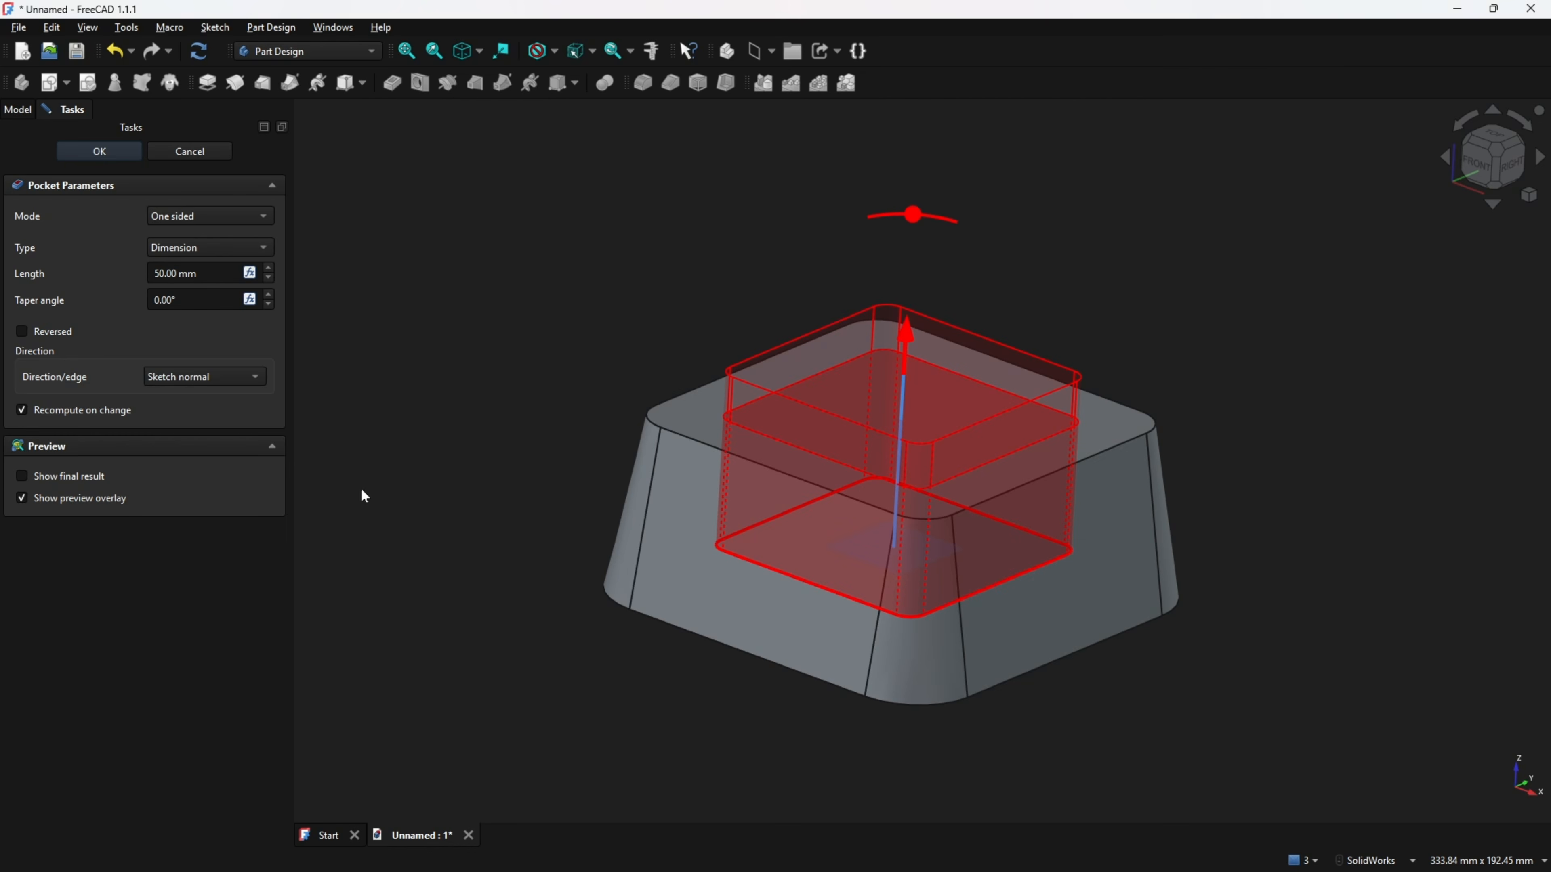
click(177, 300)
text(10)
key(Tab)
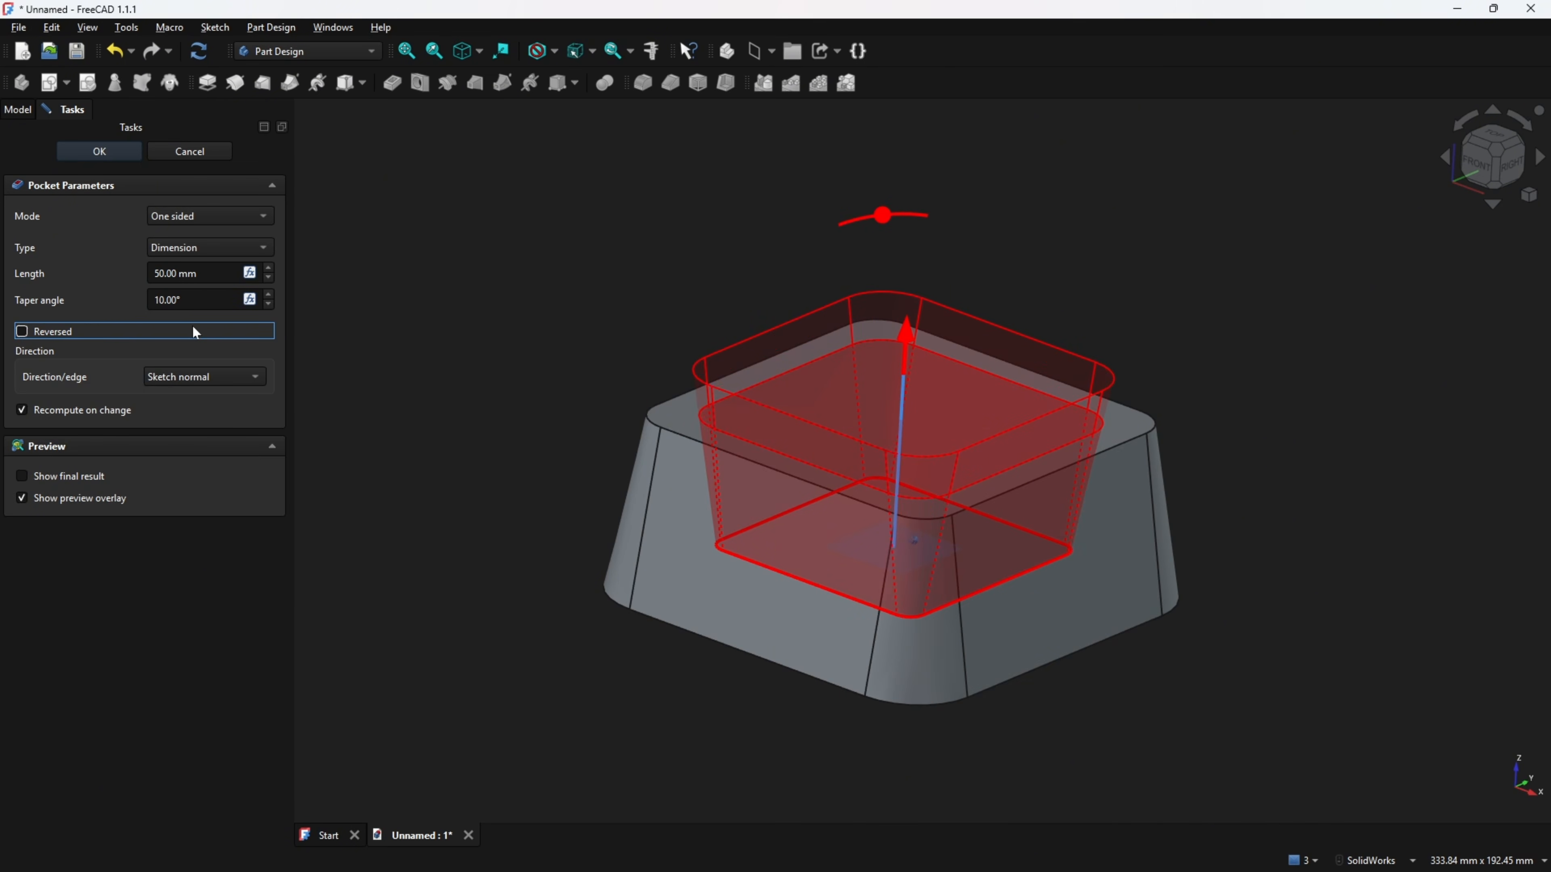
click(113, 152)
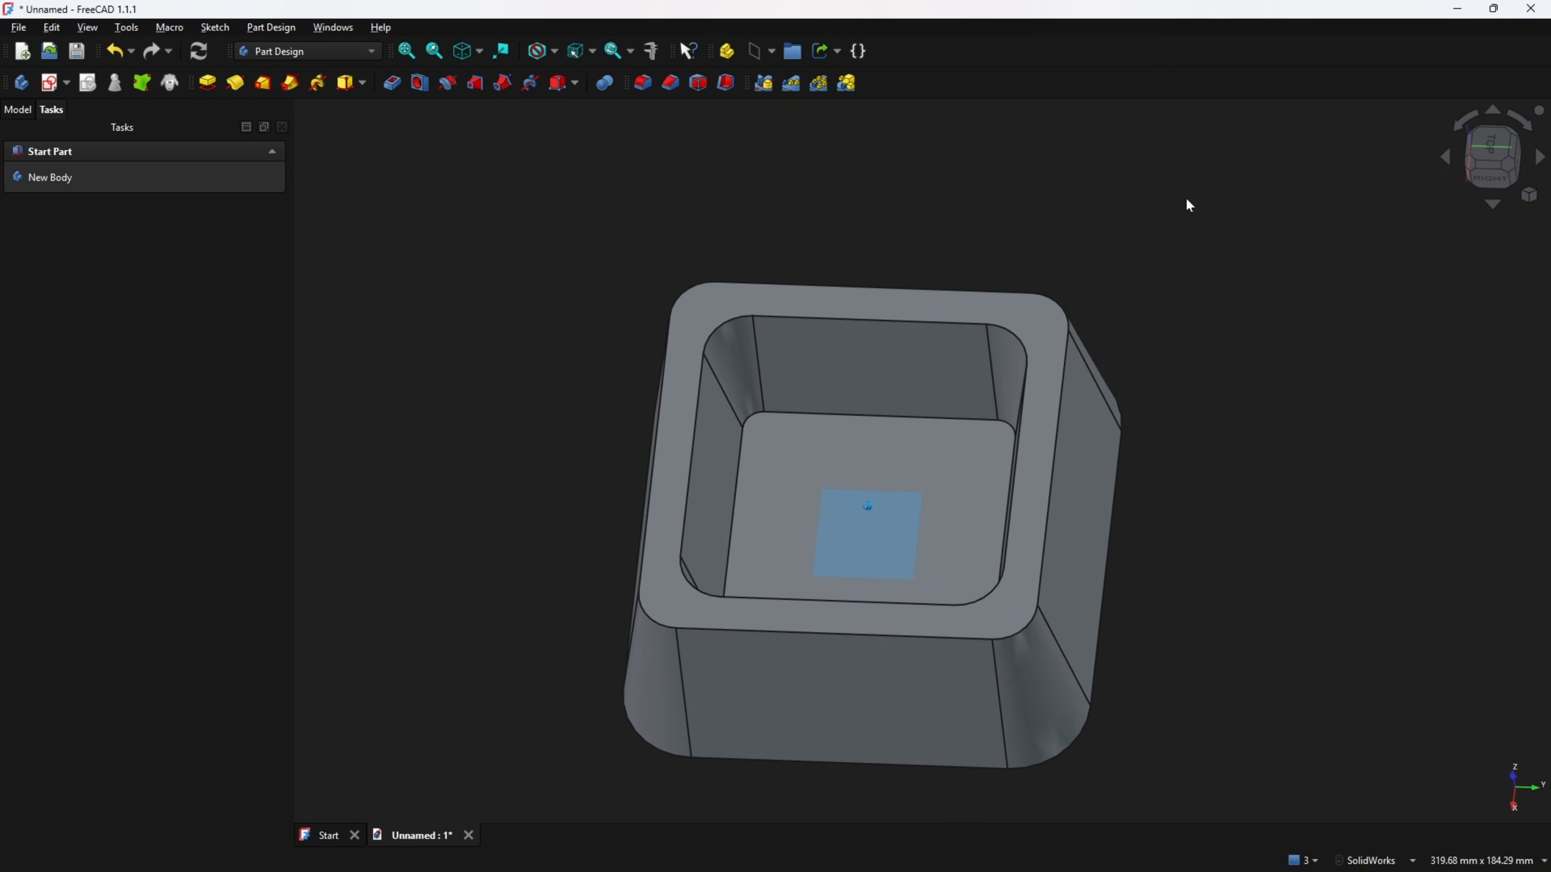
Hide the datum plane in the model tree.
click(18, 110)
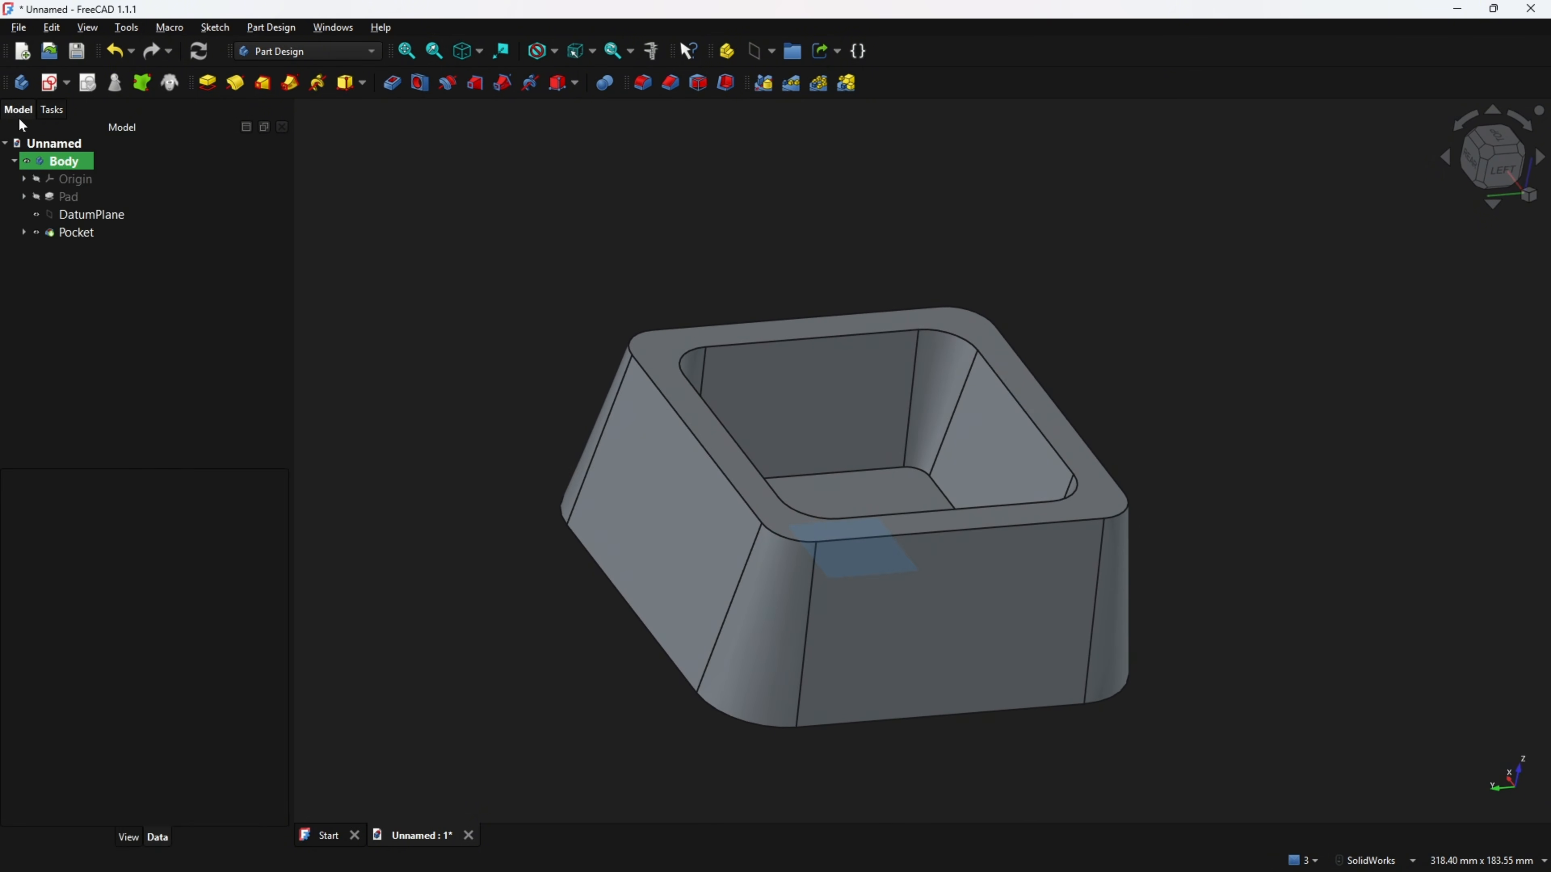
click(36, 214)
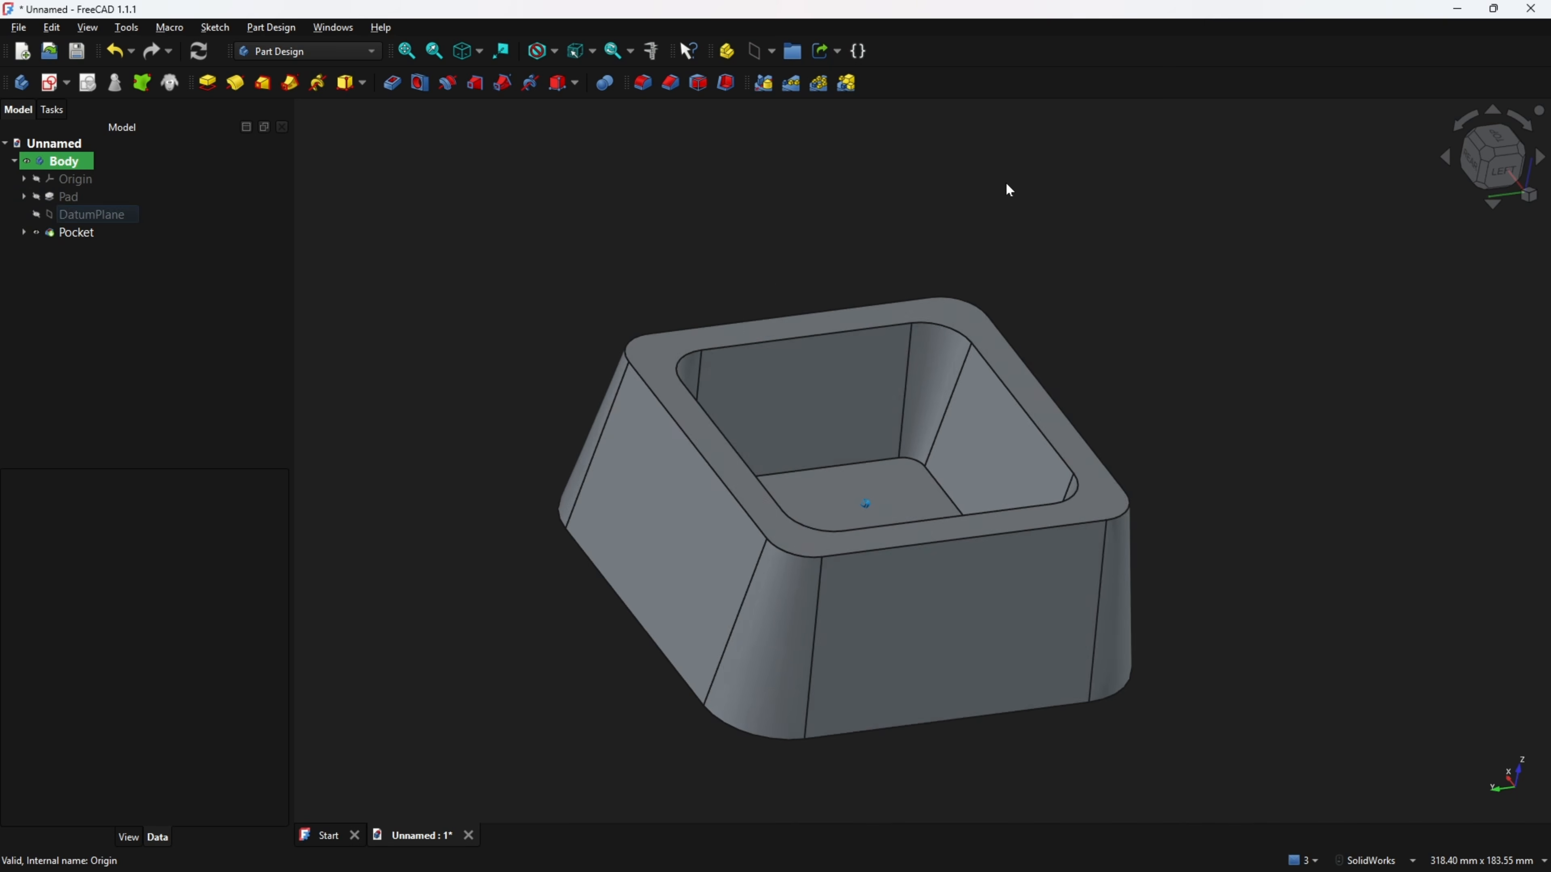
middle_drag(1009, 190, 1110, 205)
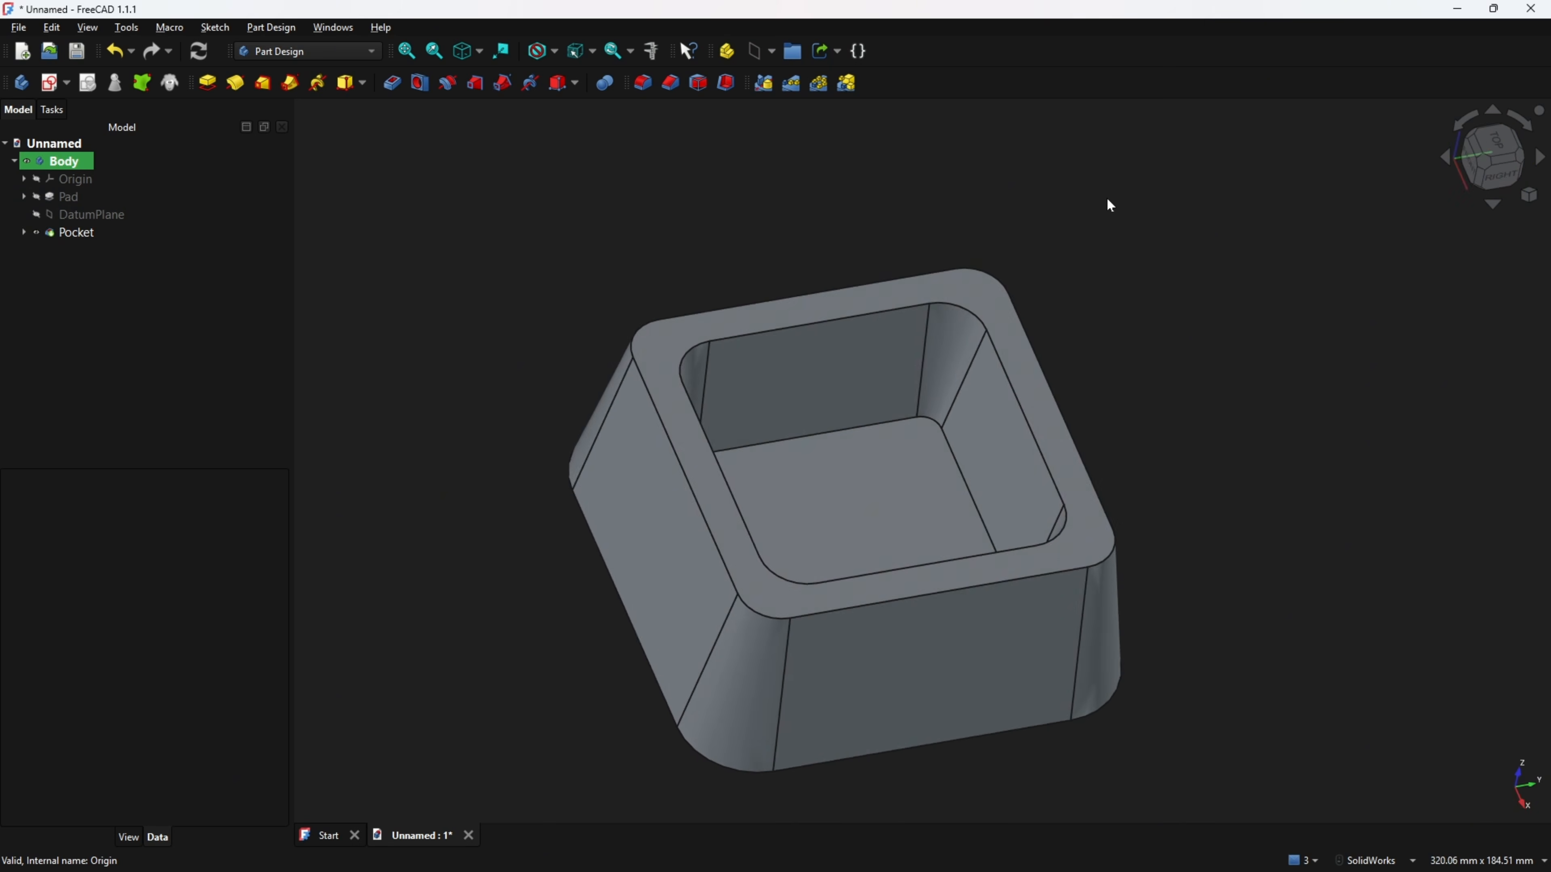
key(Home)
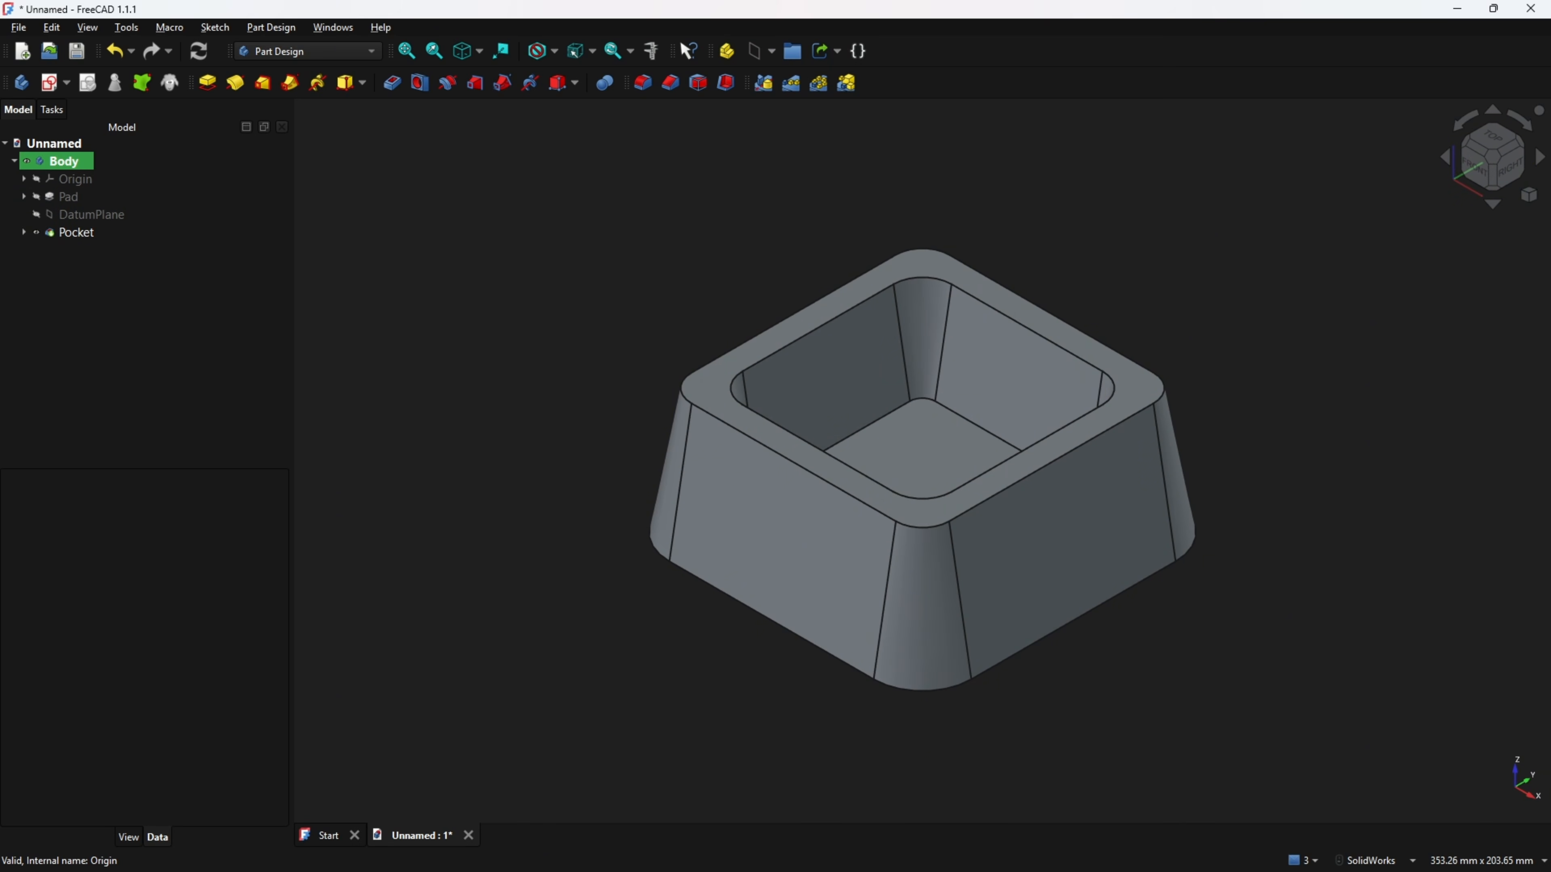
Switch to the PDF drawing and annotate the R7.5 notch radius in section B-B.
key(alt+Tab)
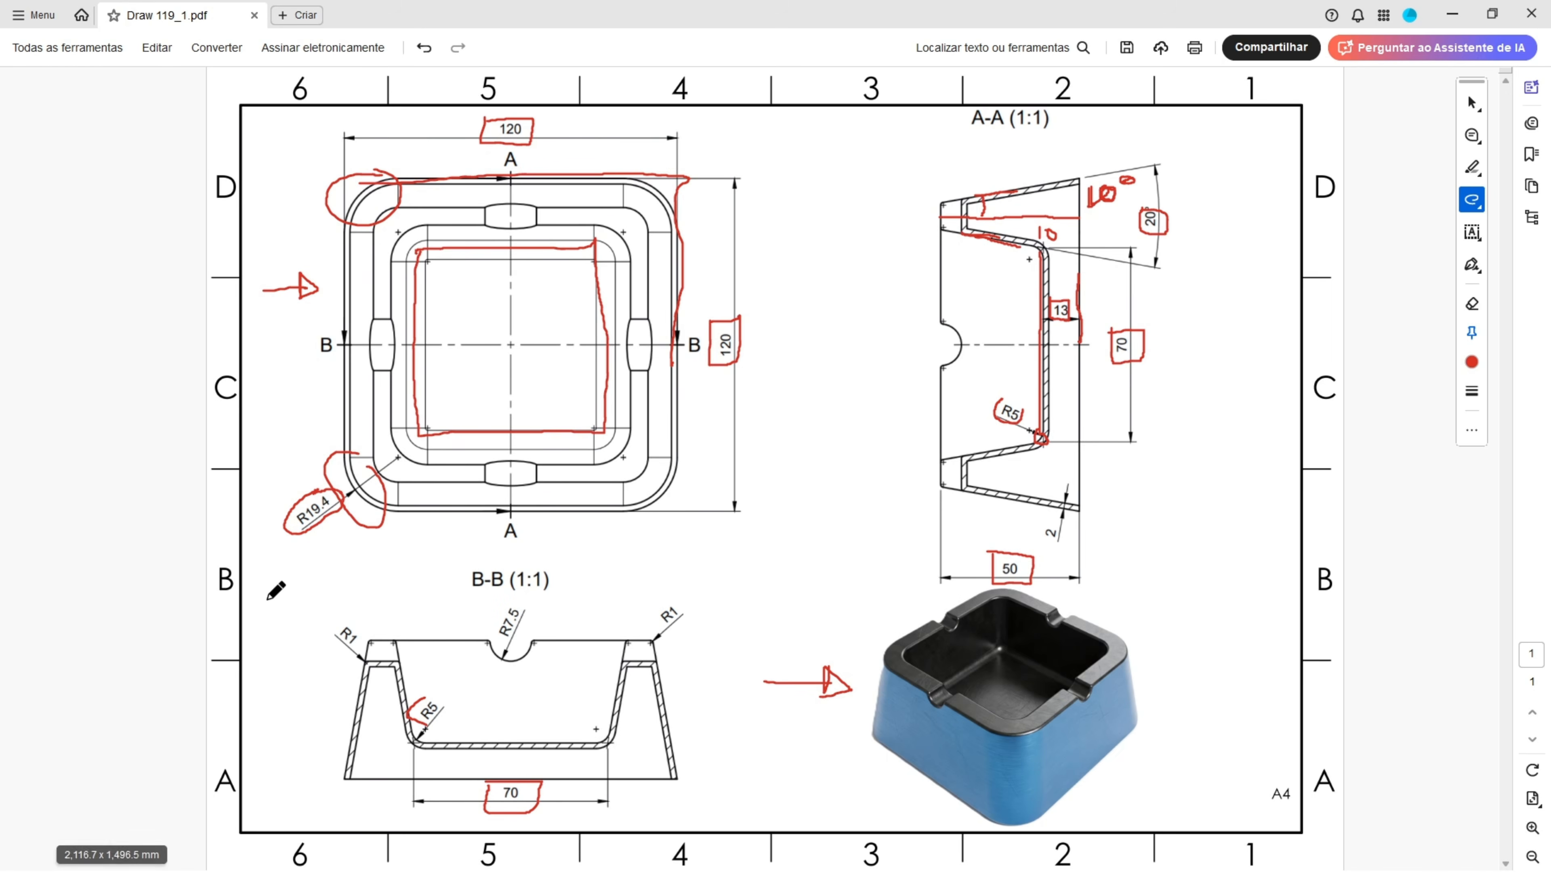
mouse_move(488, 639)
mouse_down()
mouse_move(502, 656)
mouse_move(530, 644)
mouse_move(513, 663)
mouse_move(537, 630)
mouse_move(495, 660)
mouse_move(572, 633)
mouse_move(592, 597)
mouse_up()
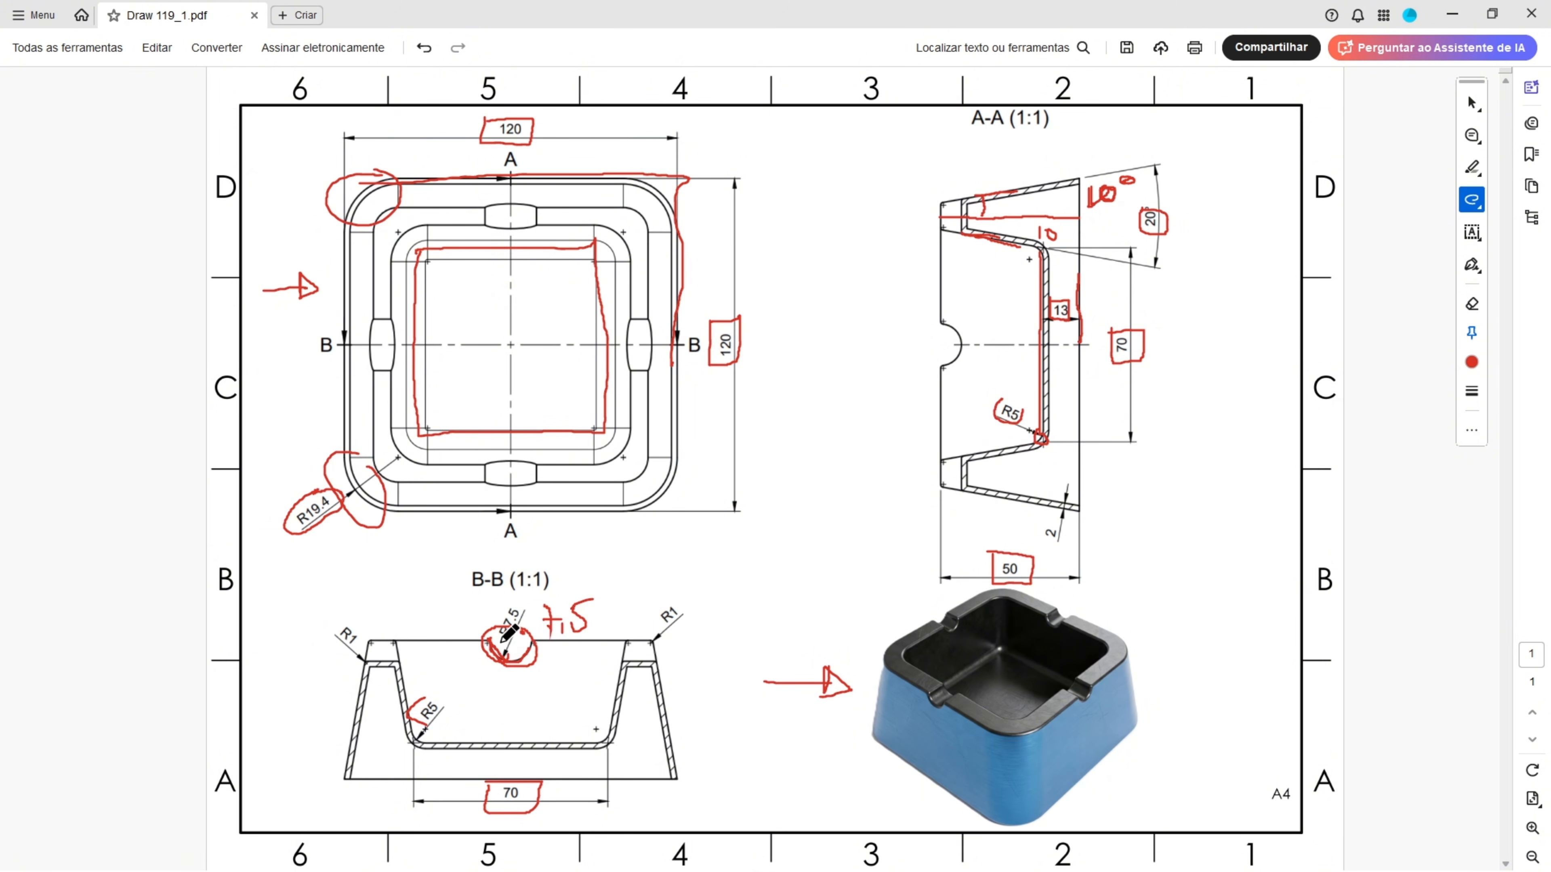
drag(511, 641, 496, 641)
drag(984, 578, 1009, 577)
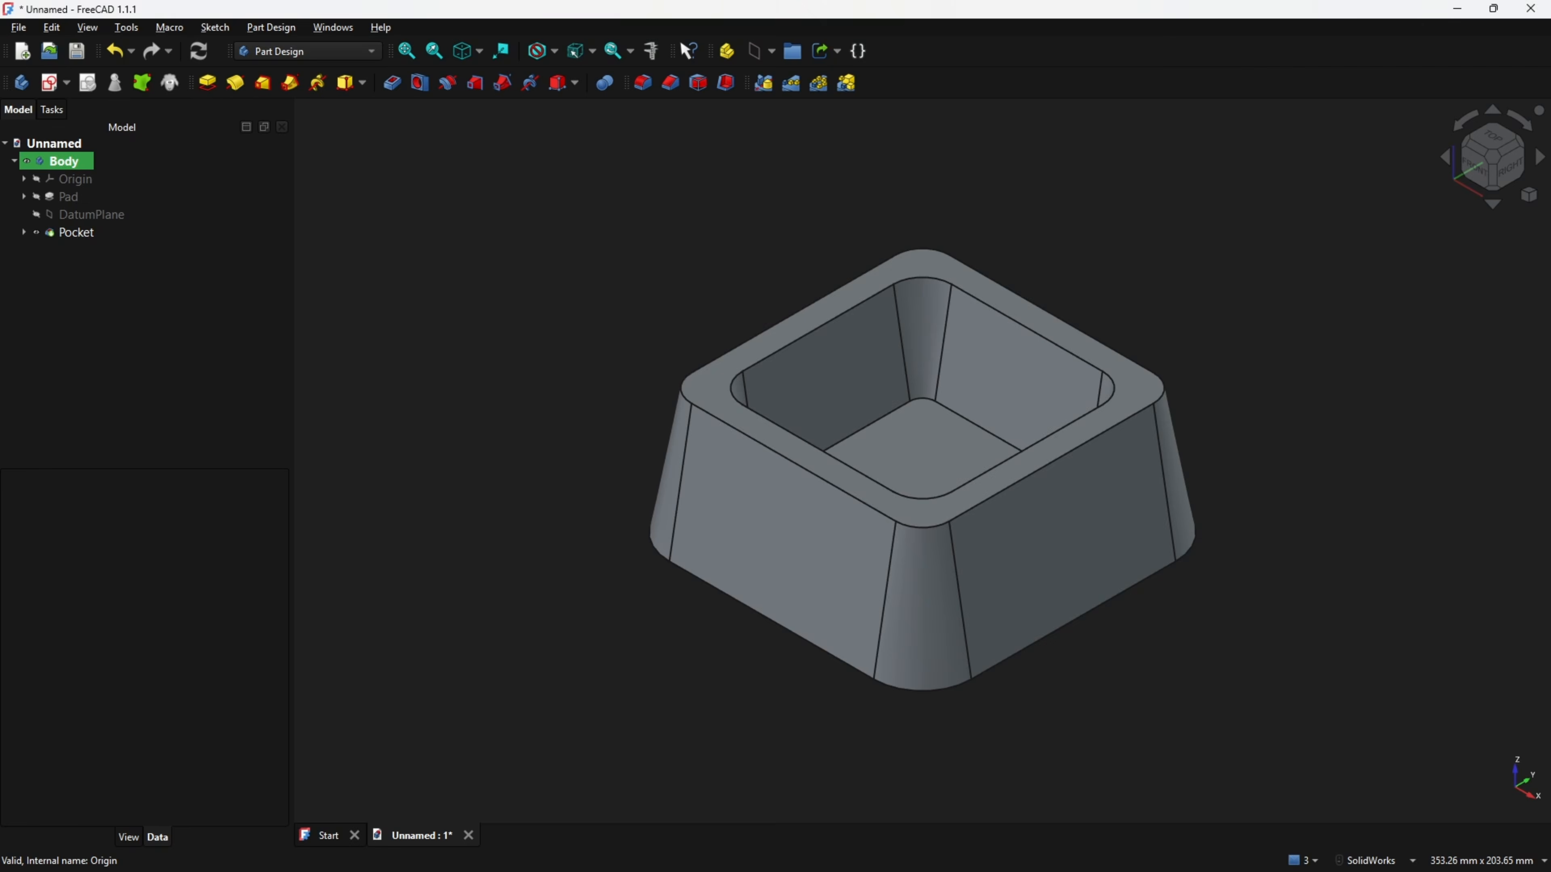
Start a sketch on the YZ plane in section view and draw a 15 mm diameter circle centred on the vertical axis.
click(49, 82)
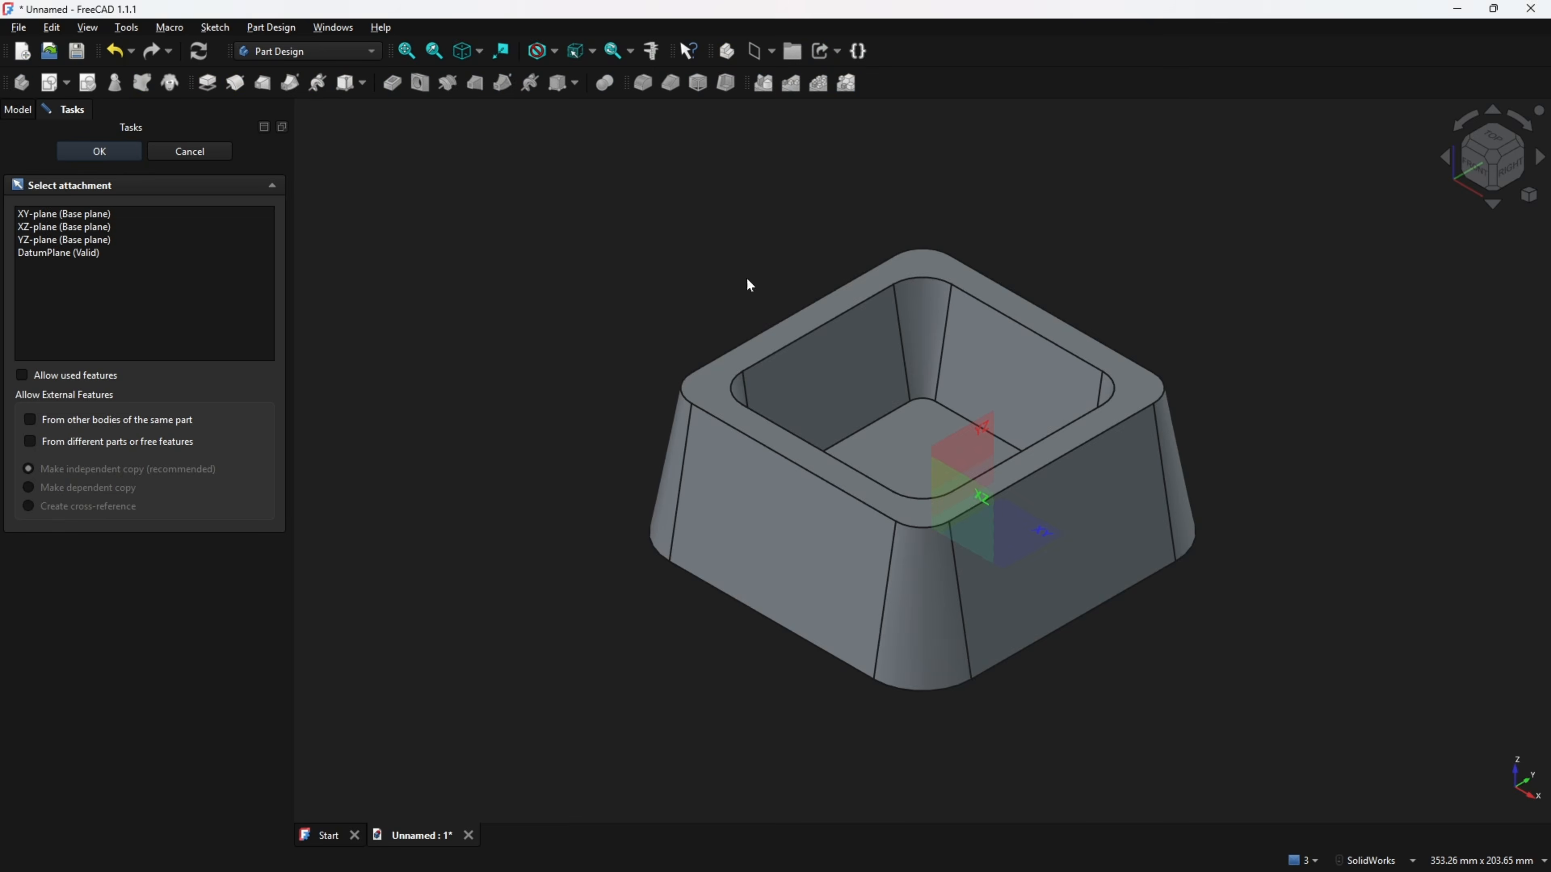
click(968, 440)
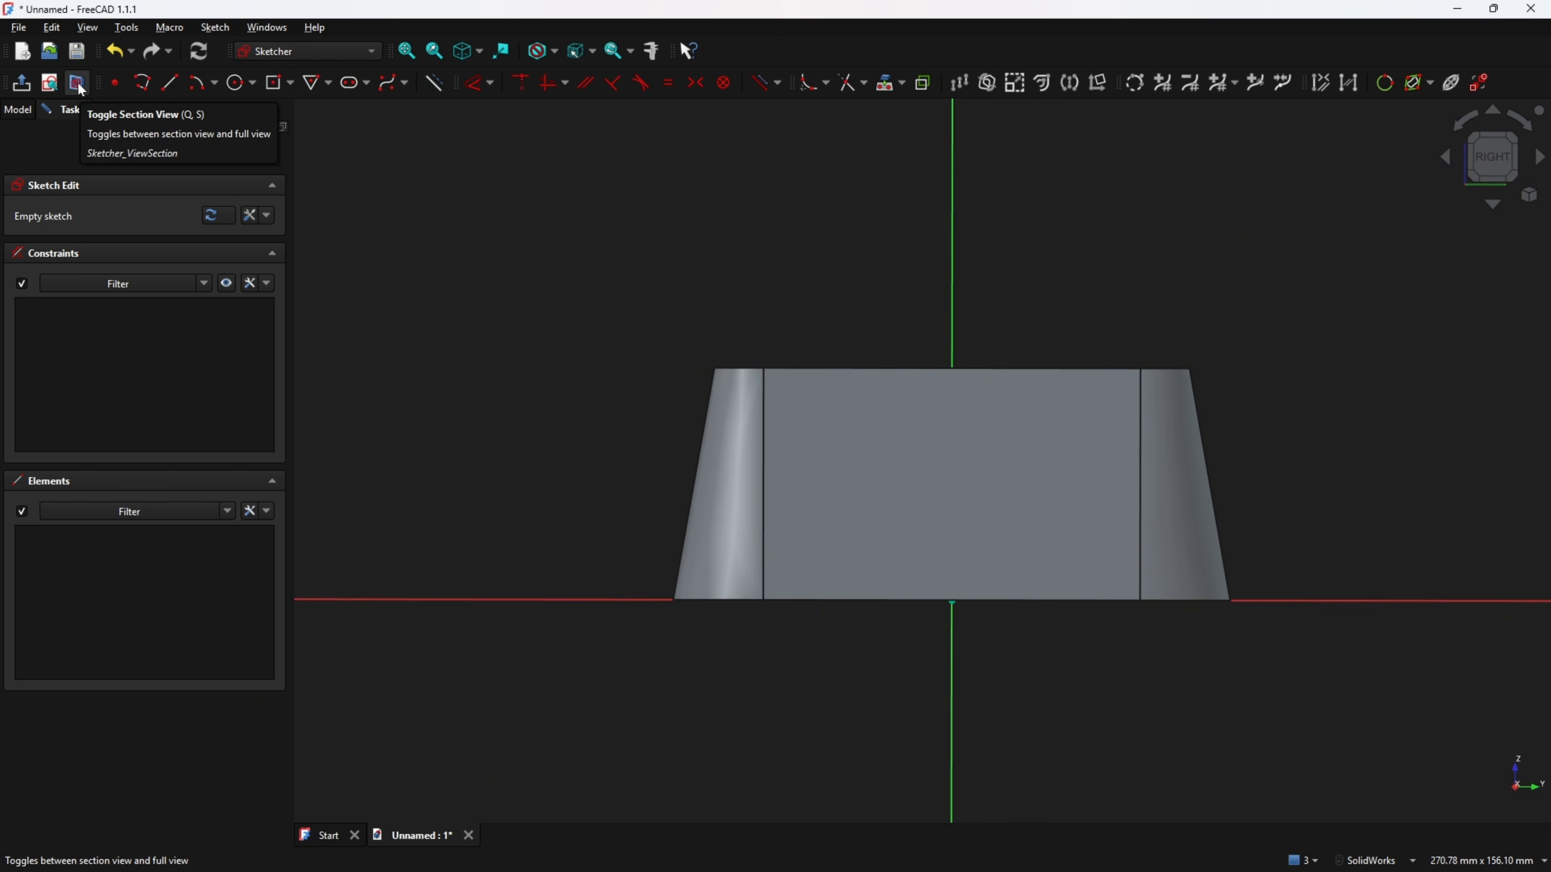
click(77, 84)
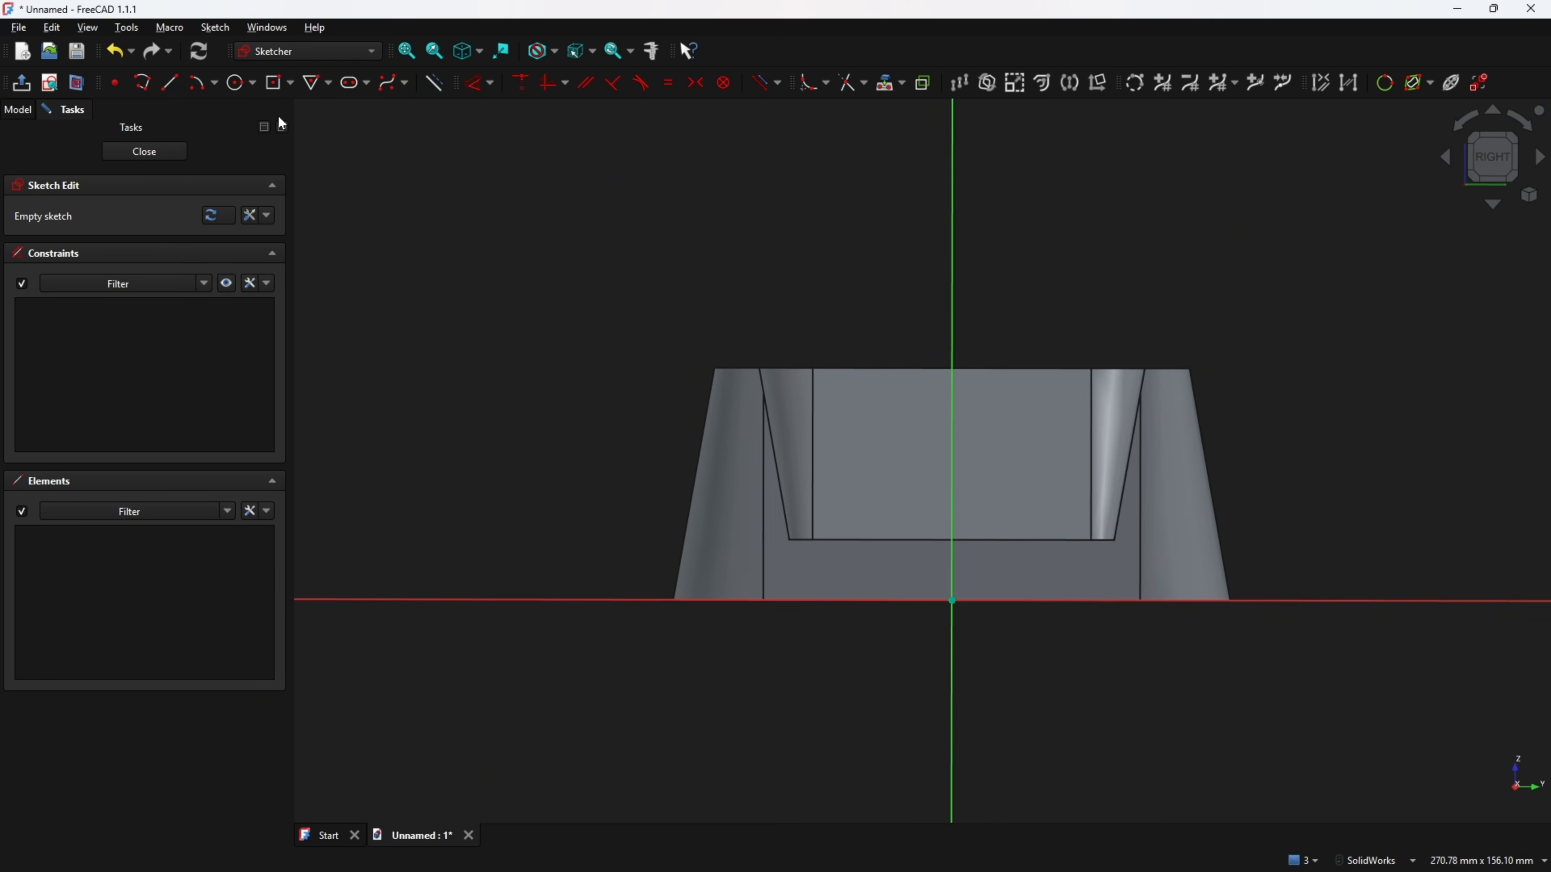
click(236, 83)
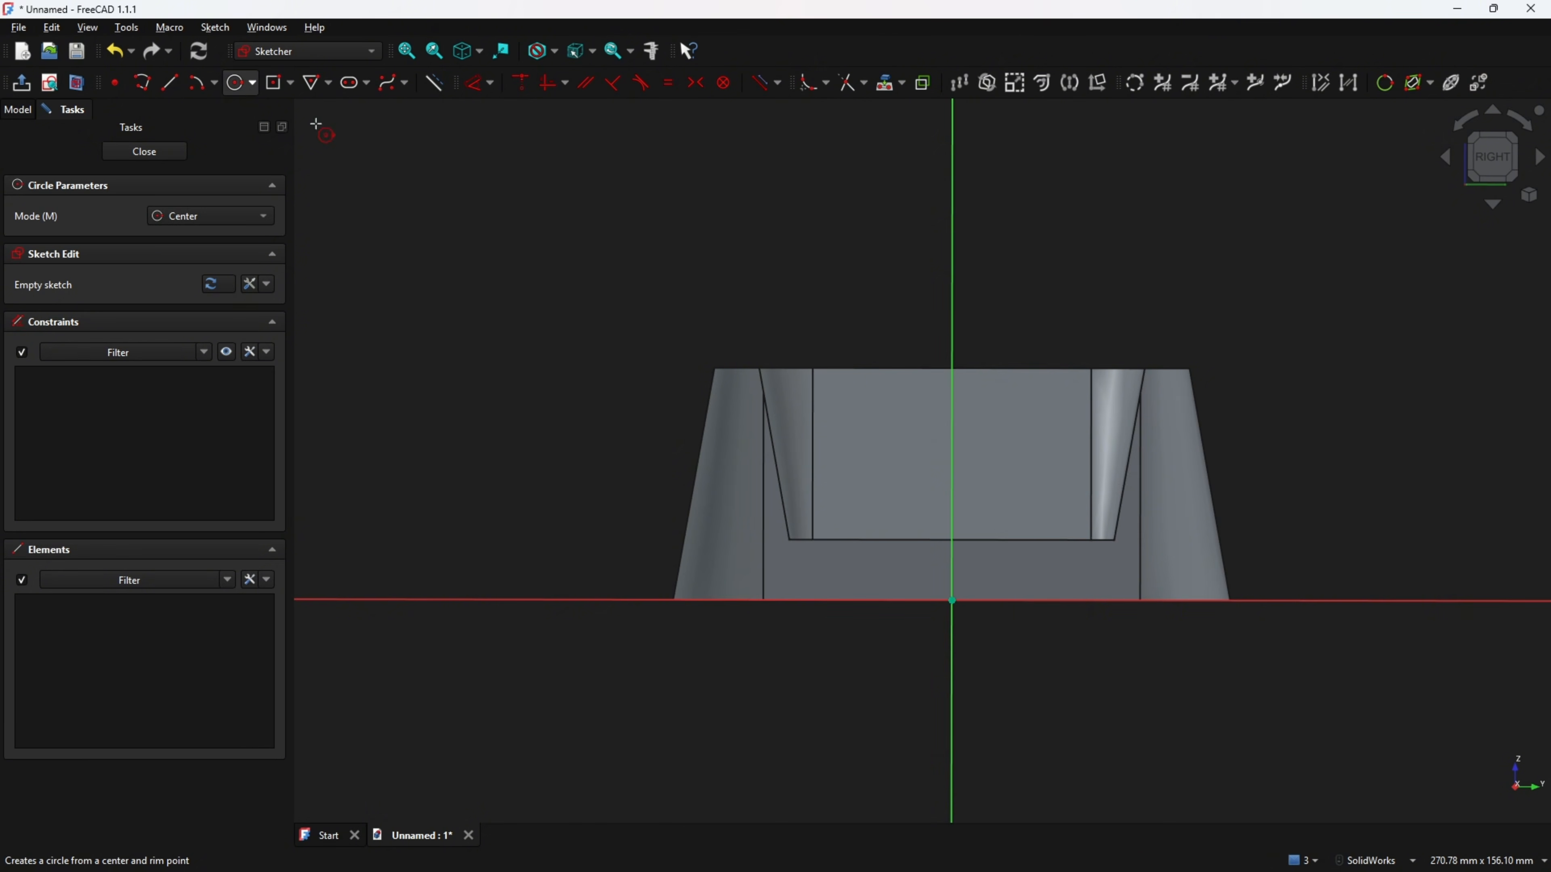
click(951, 368)
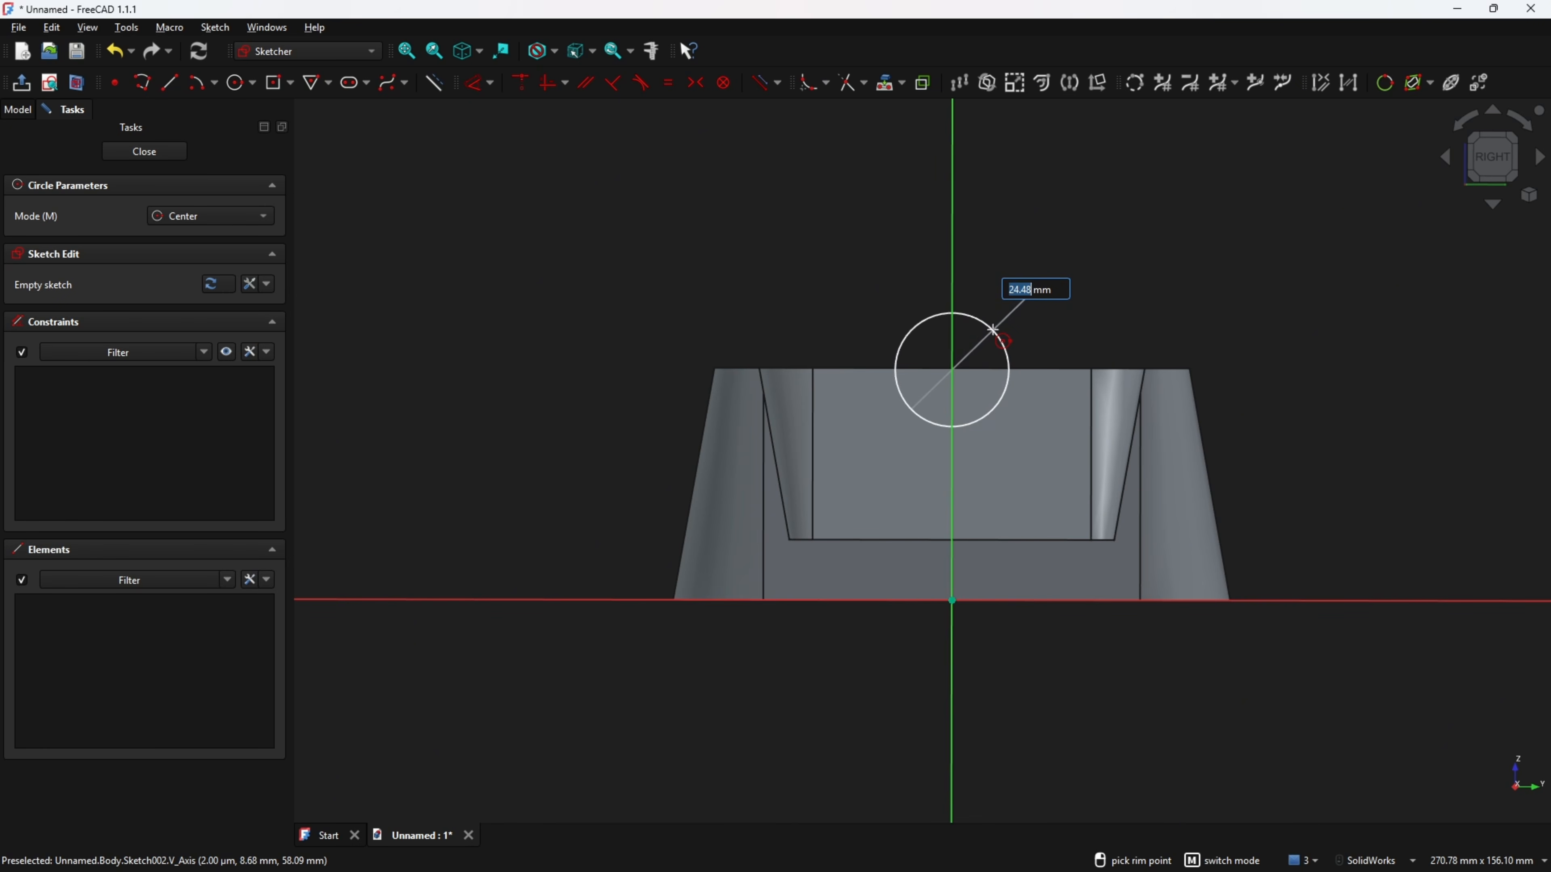
text(15)
key(Return)
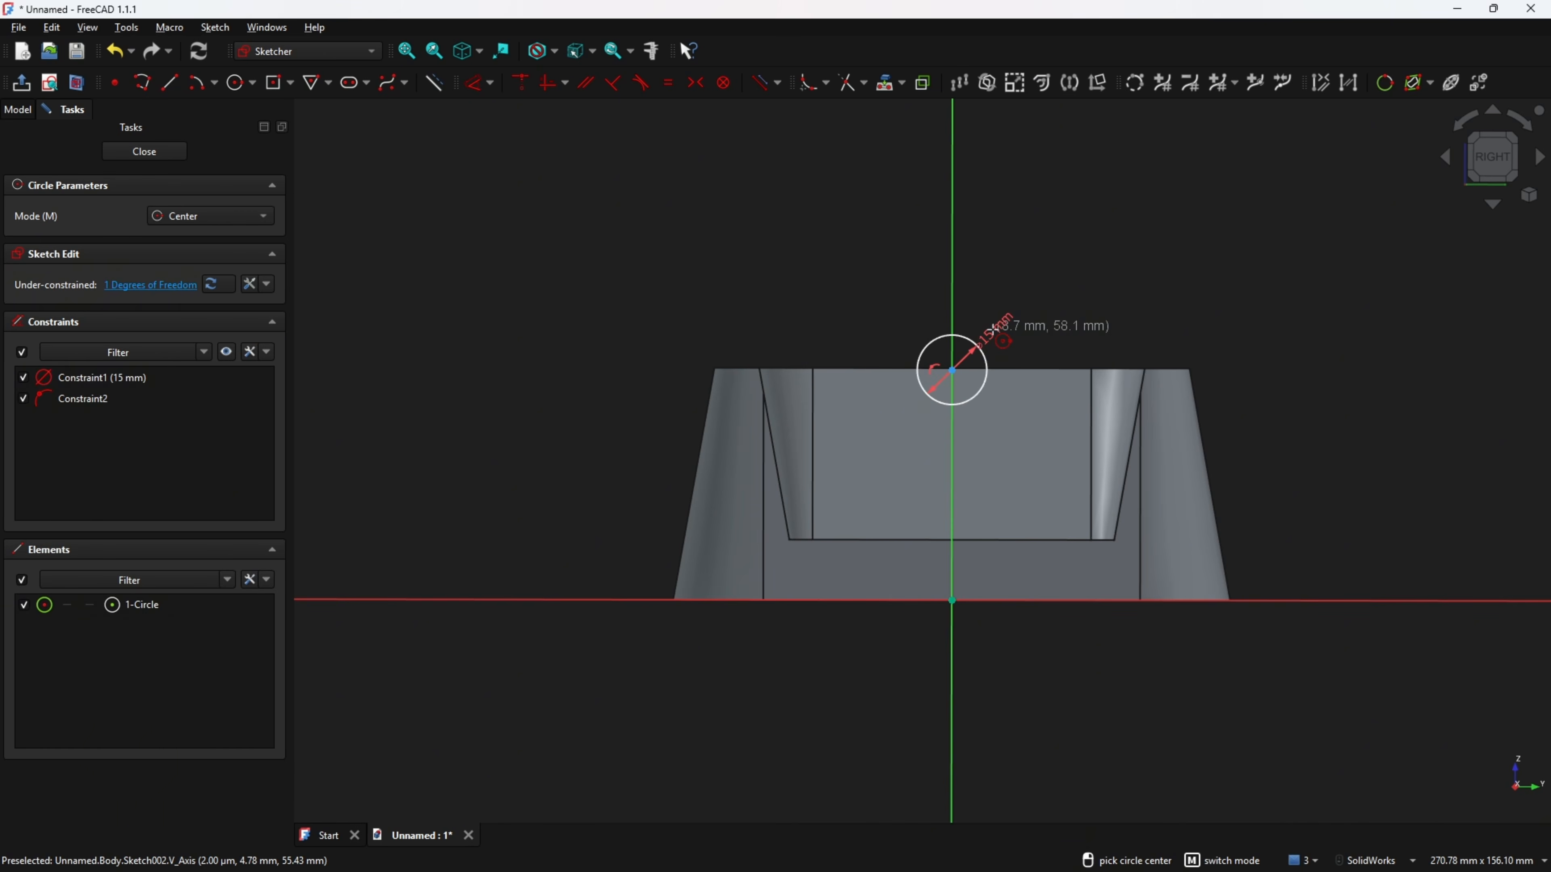
Dimension the circle centre 50 mm above the horizontal axis and close the sketch.
key(Escape)
click(477, 83)
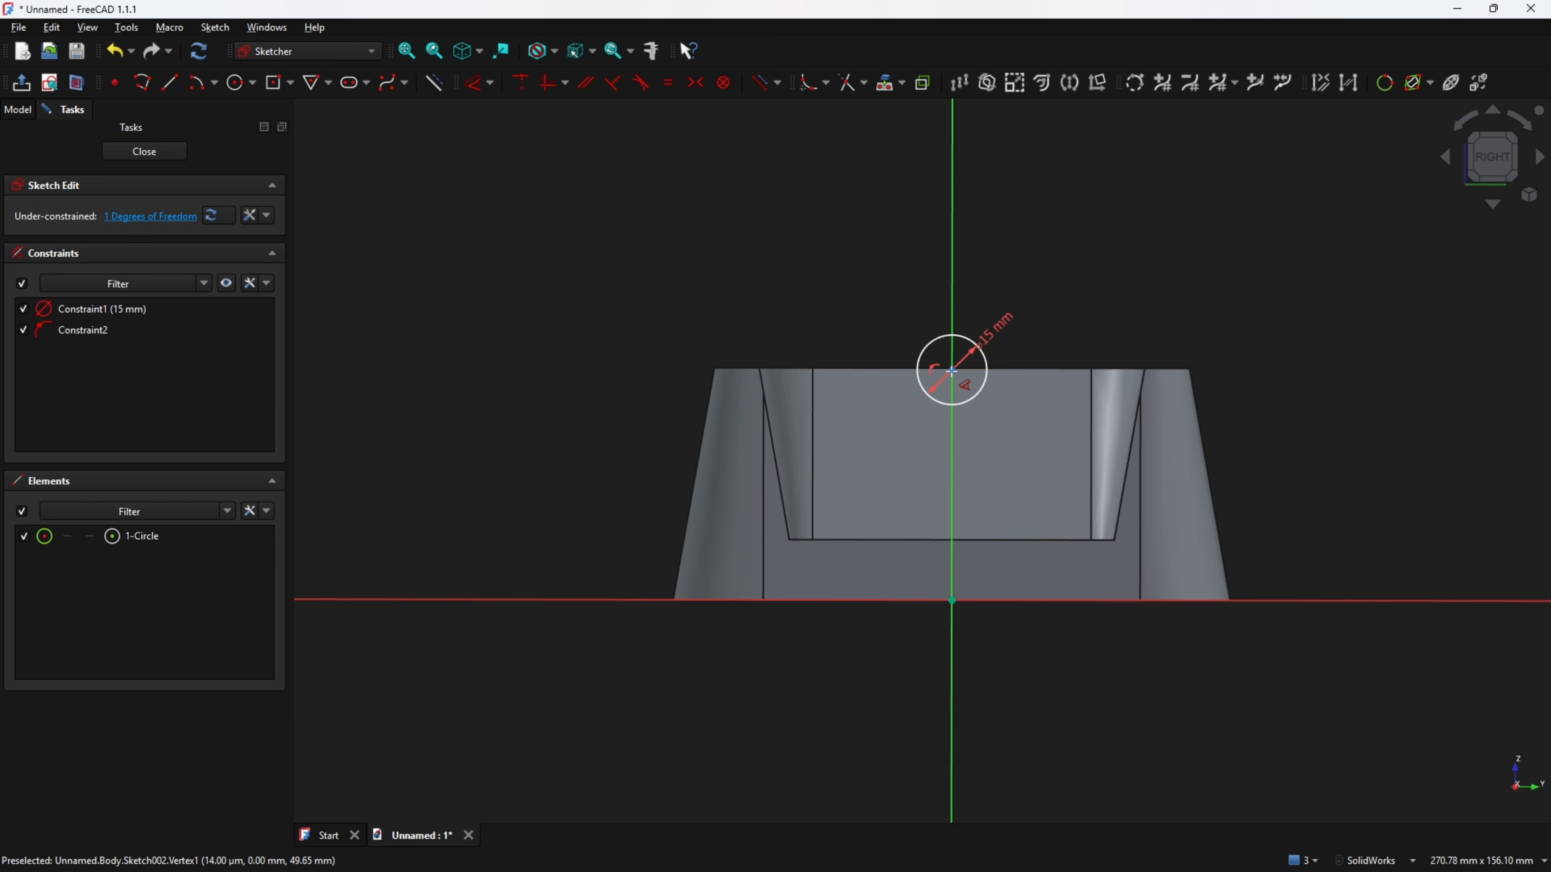
click(952, 371)
click(1272, 465)
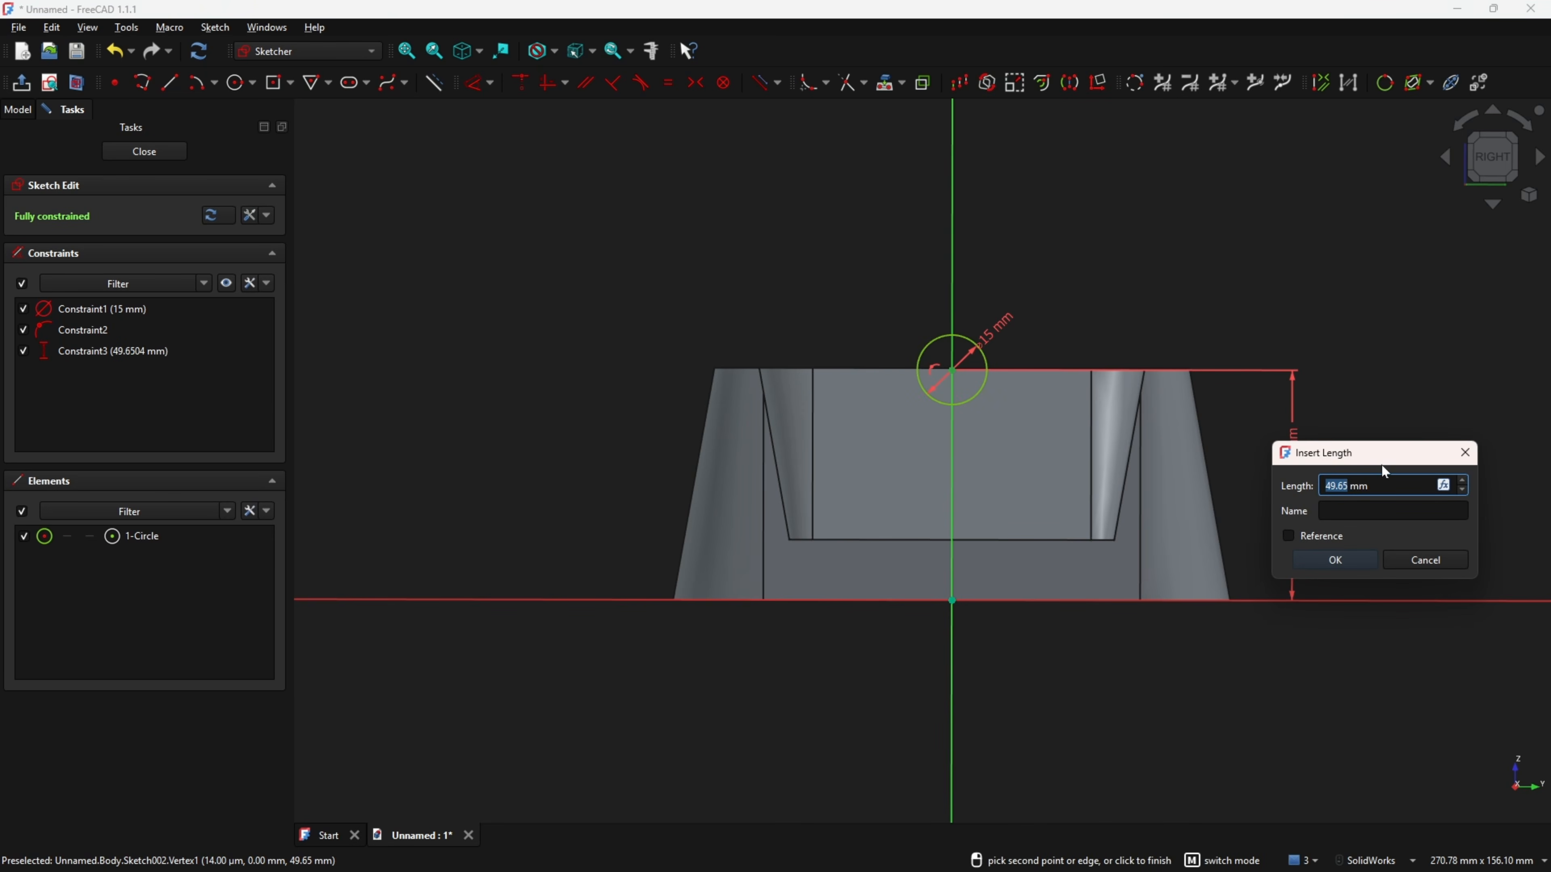
text(50)
key(Return)
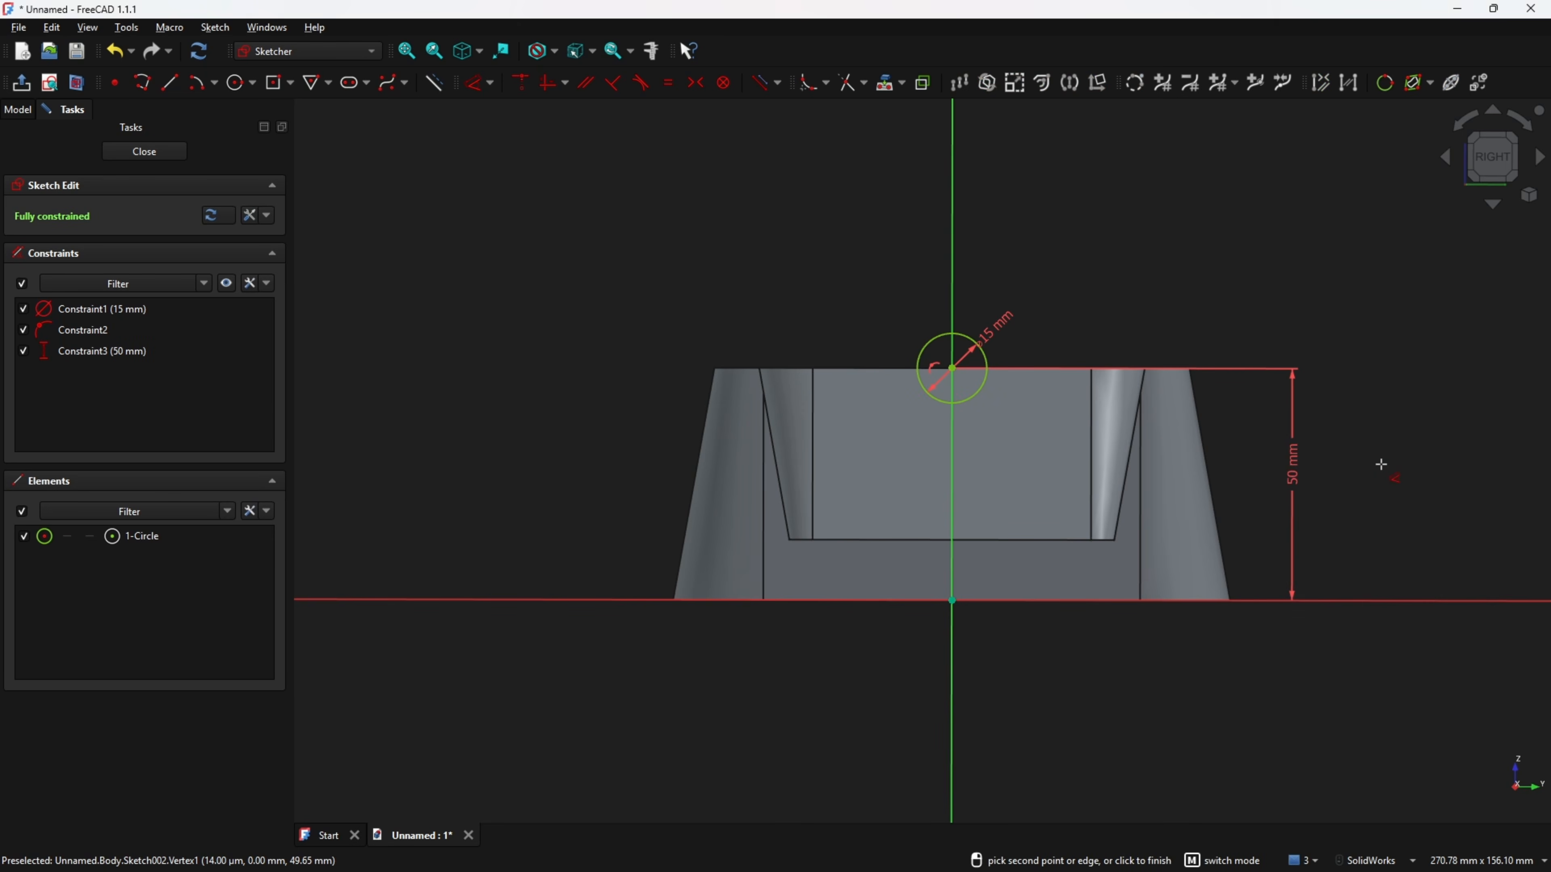
click(22, 83)
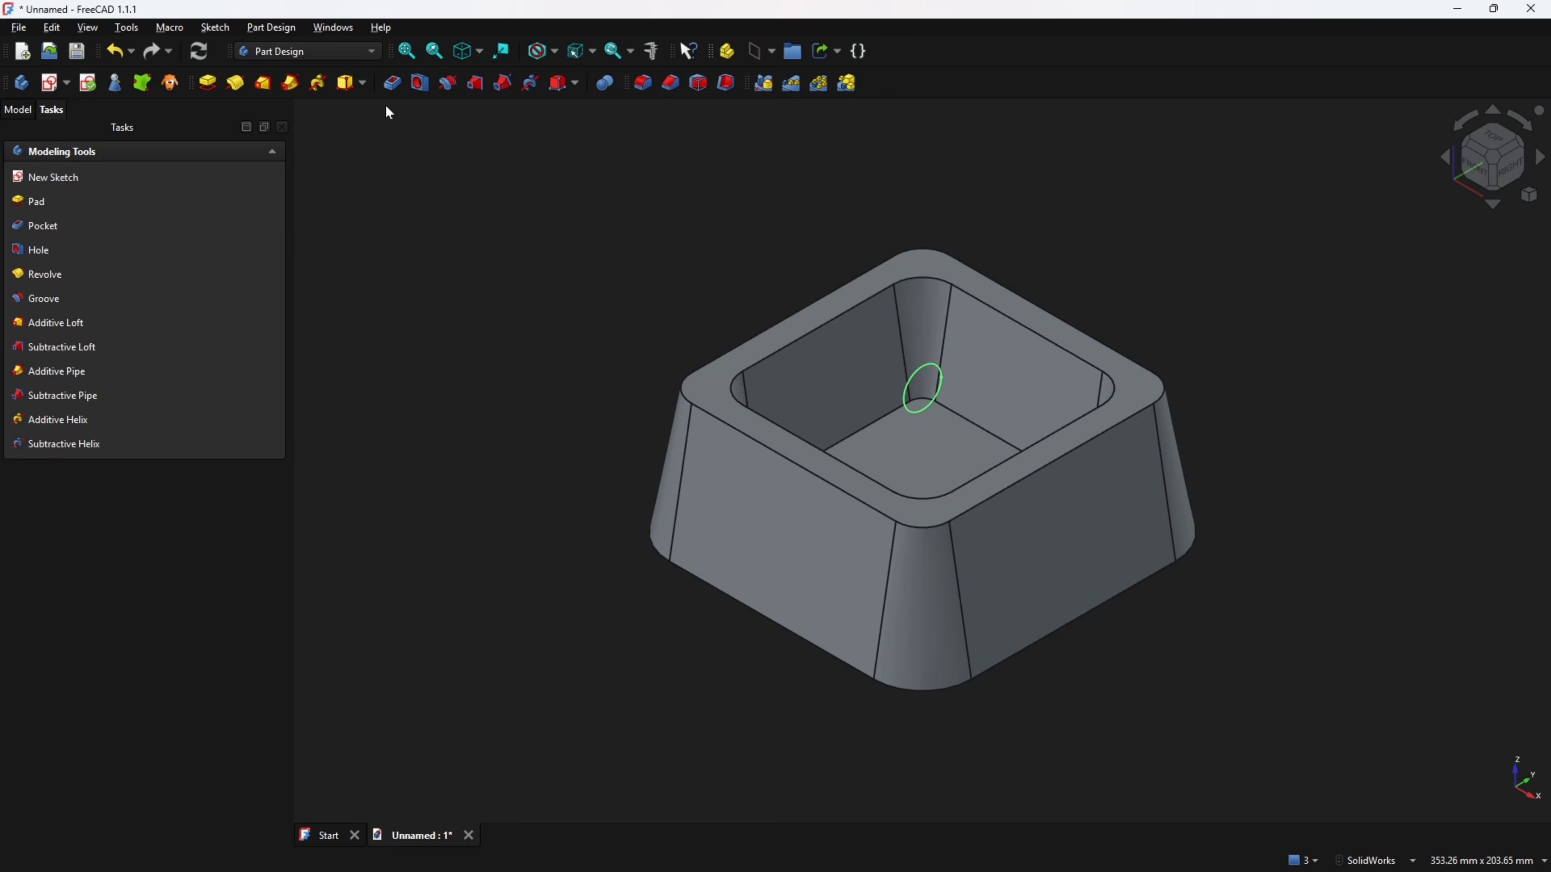
Pocket the circle sketch with type Through all to cut the notch.
click(391, 83)
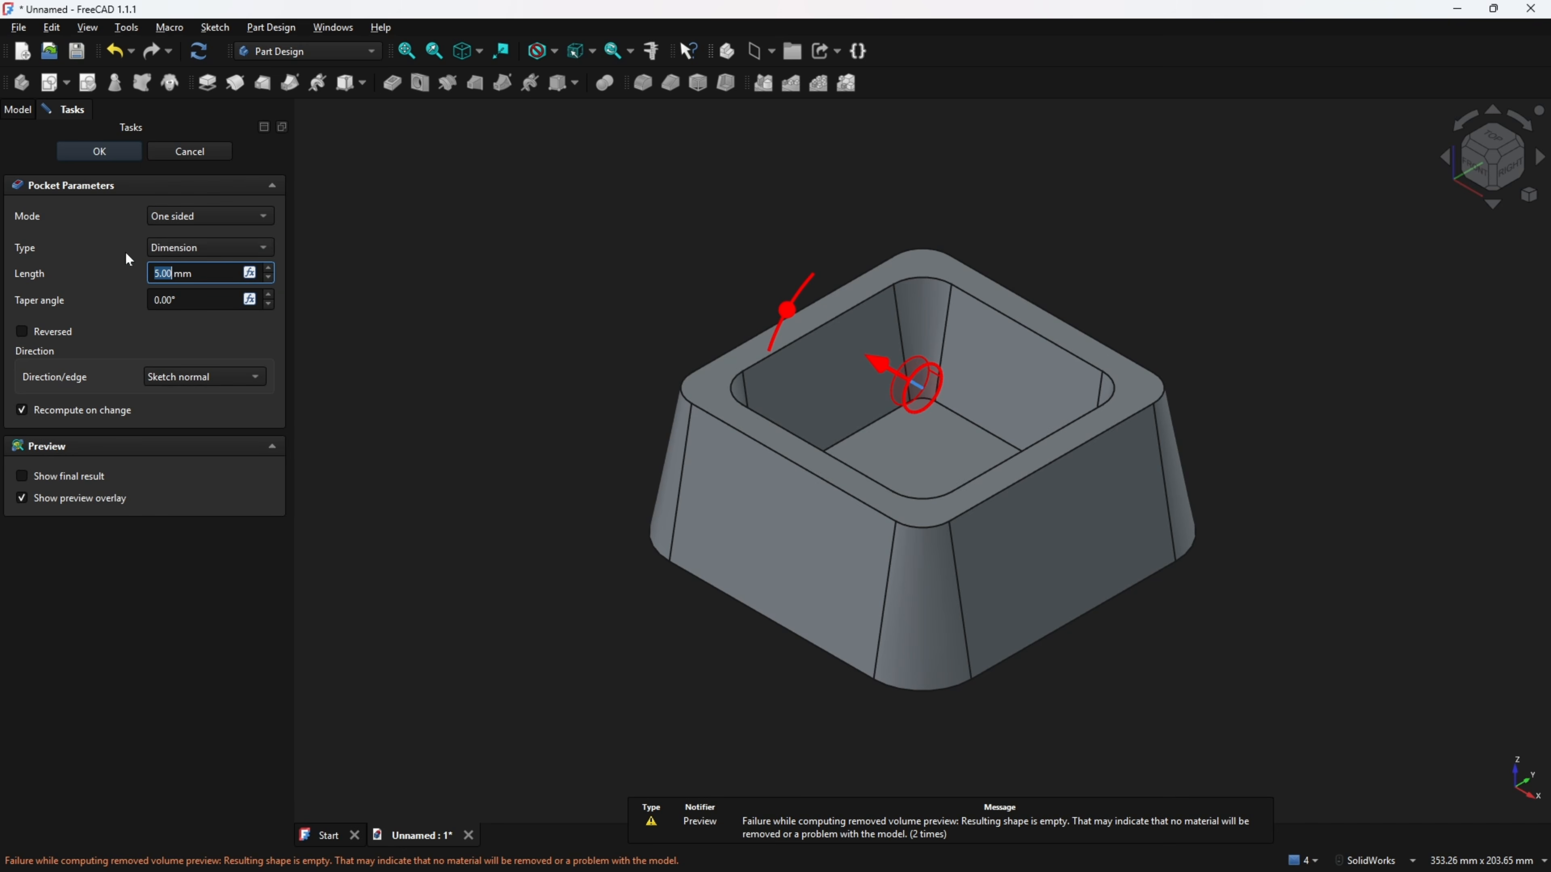
click(194, 245)
click(209, 268)
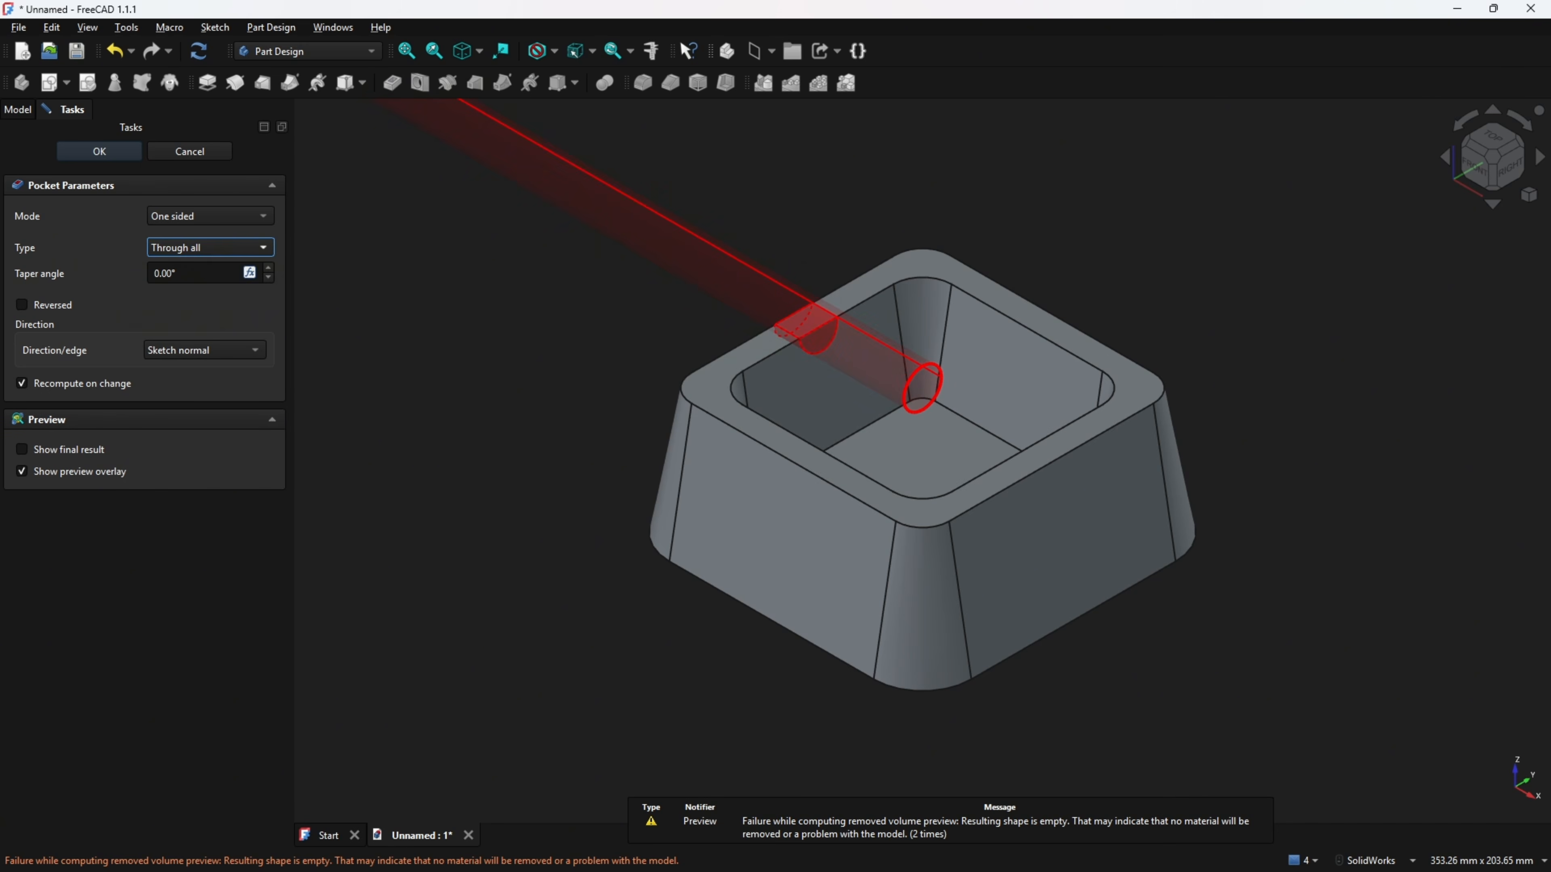
click(116, 153)
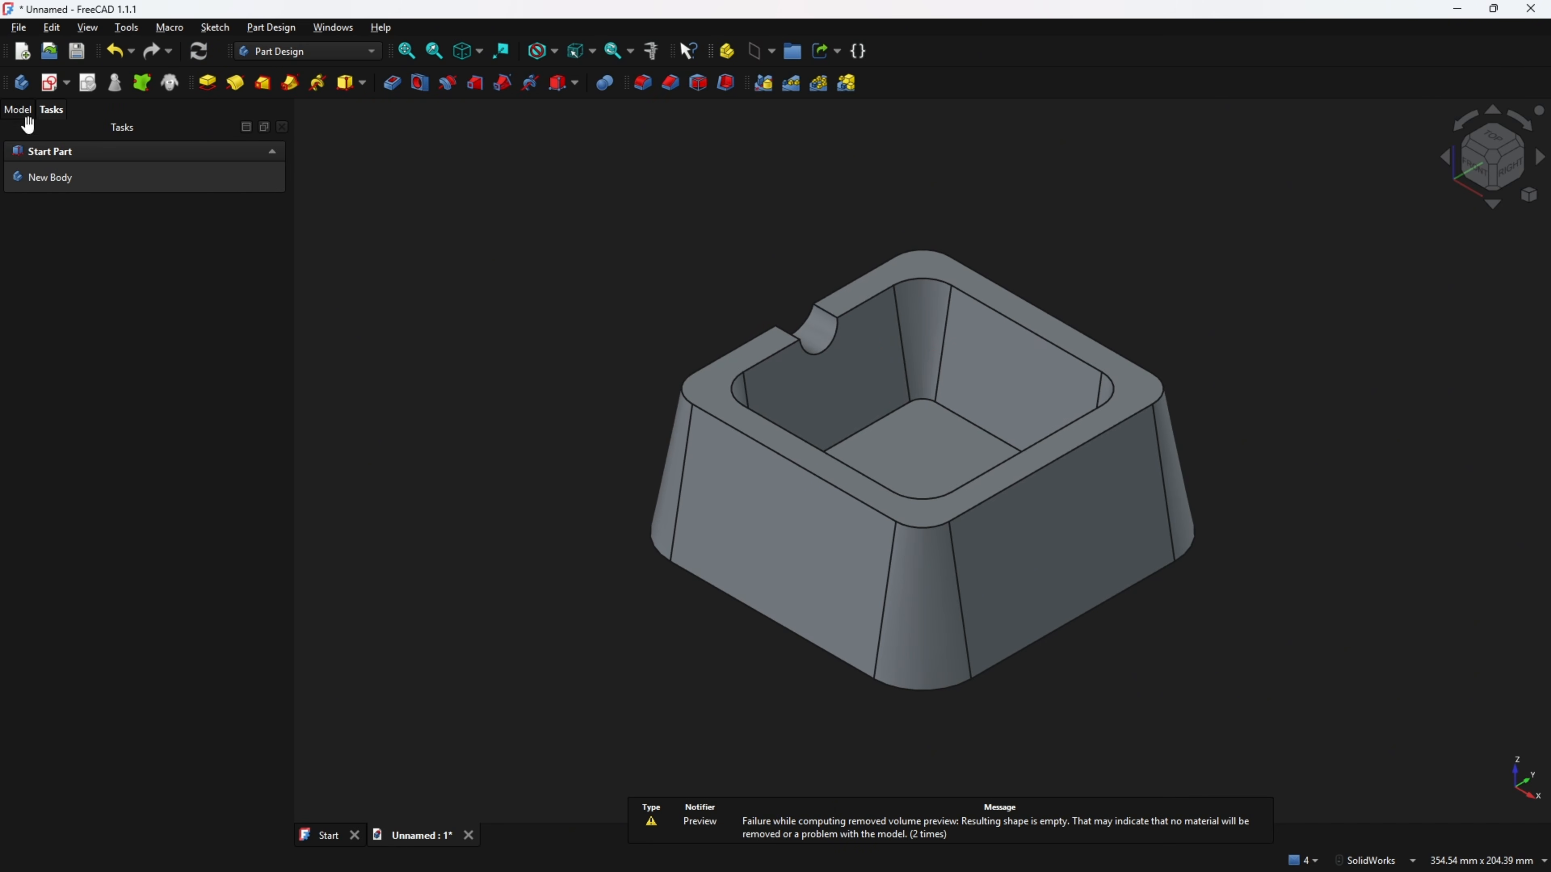
click(18, 110)
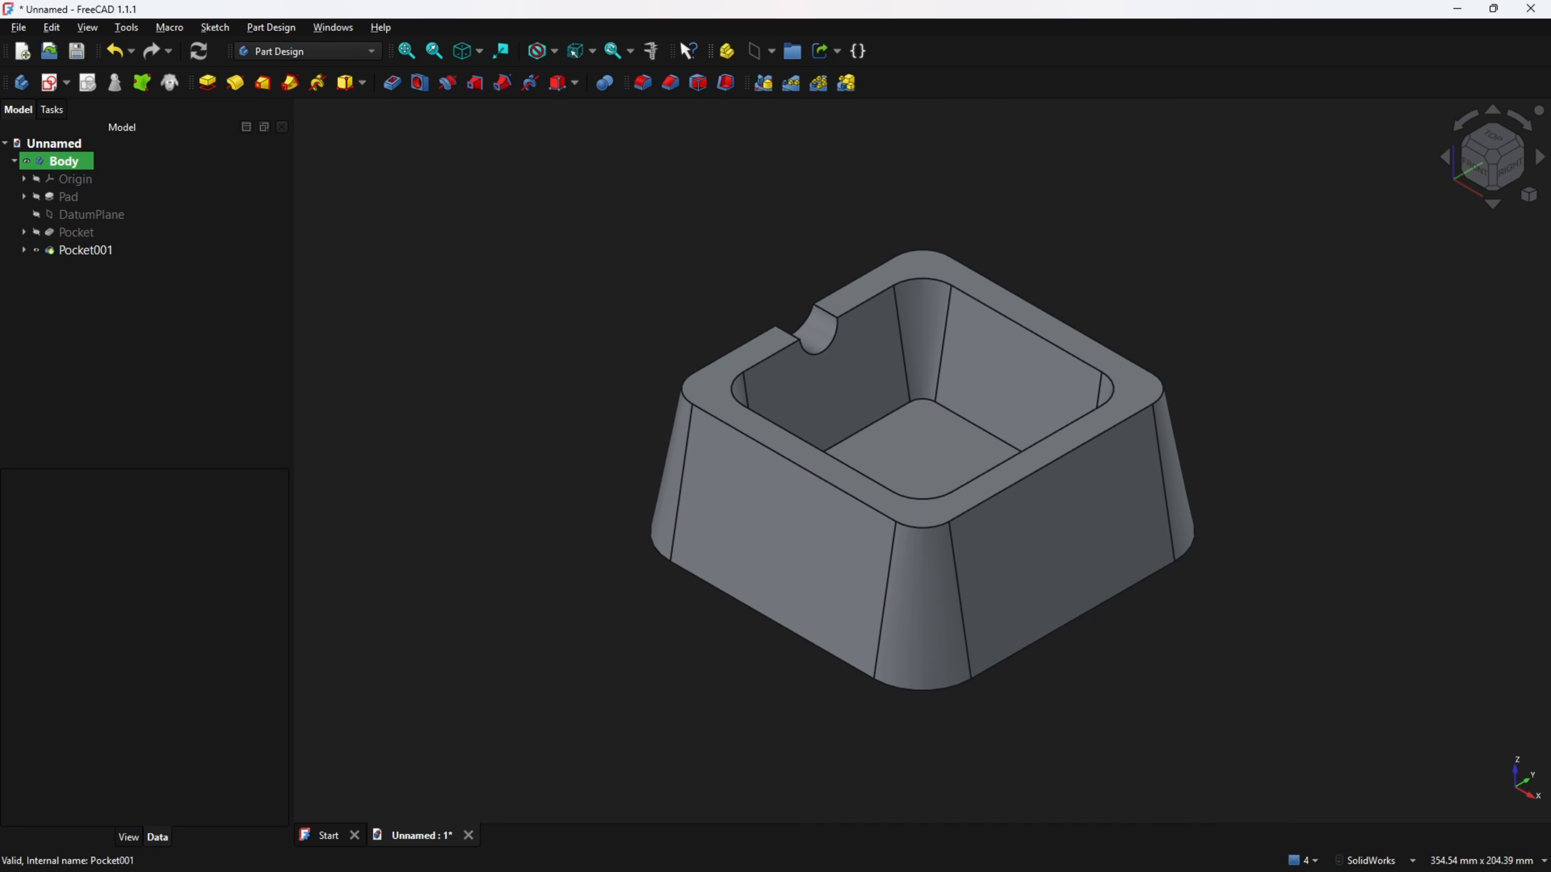
Switch to the PDF drawing and mark the other notch positions around the rim.
key(alt+Tab)
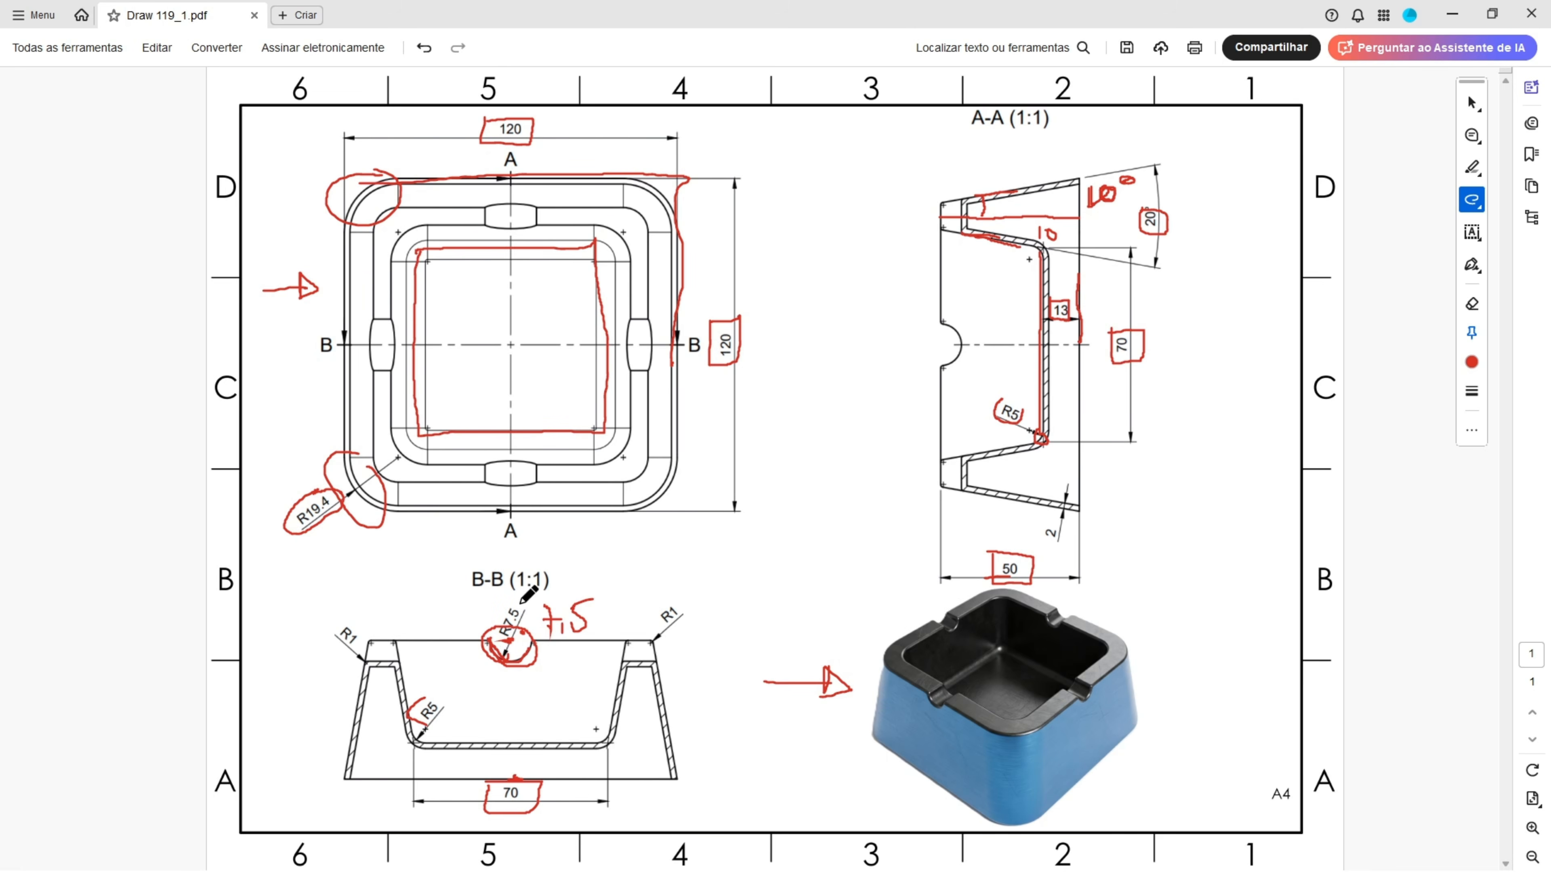
drag(504, 206, 504, 227)
drag(629, 339, 667, 337)
drag(517, 464, 521, 502)
key(alt+Tab)
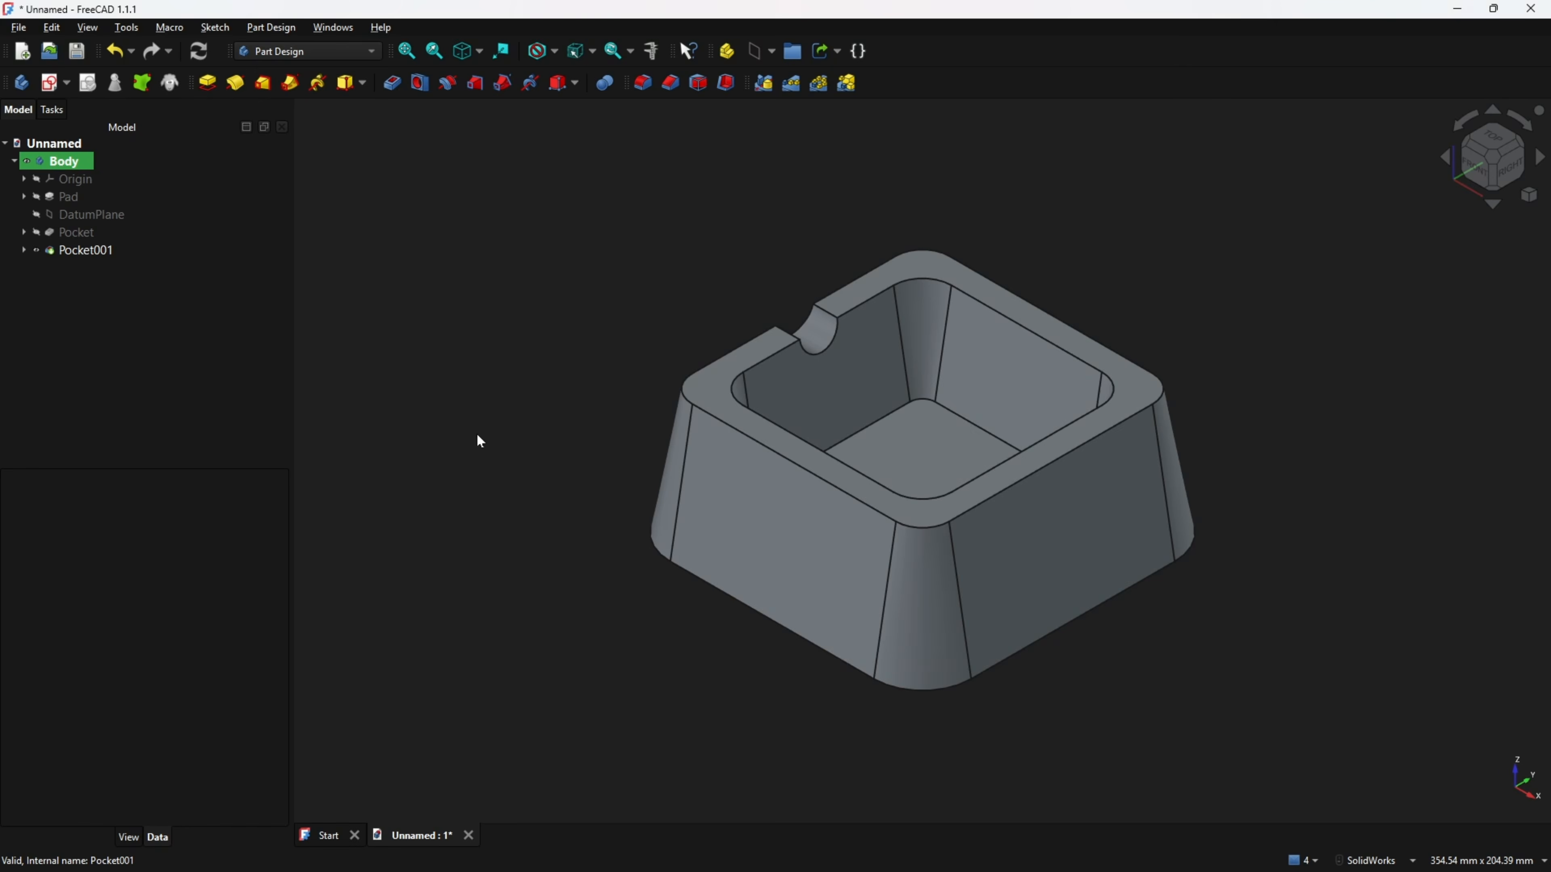
Polar-pattern the notch pocket around the Z axis over 360° with 4 occurrences, transforming tool shapes.
click(818, 84)
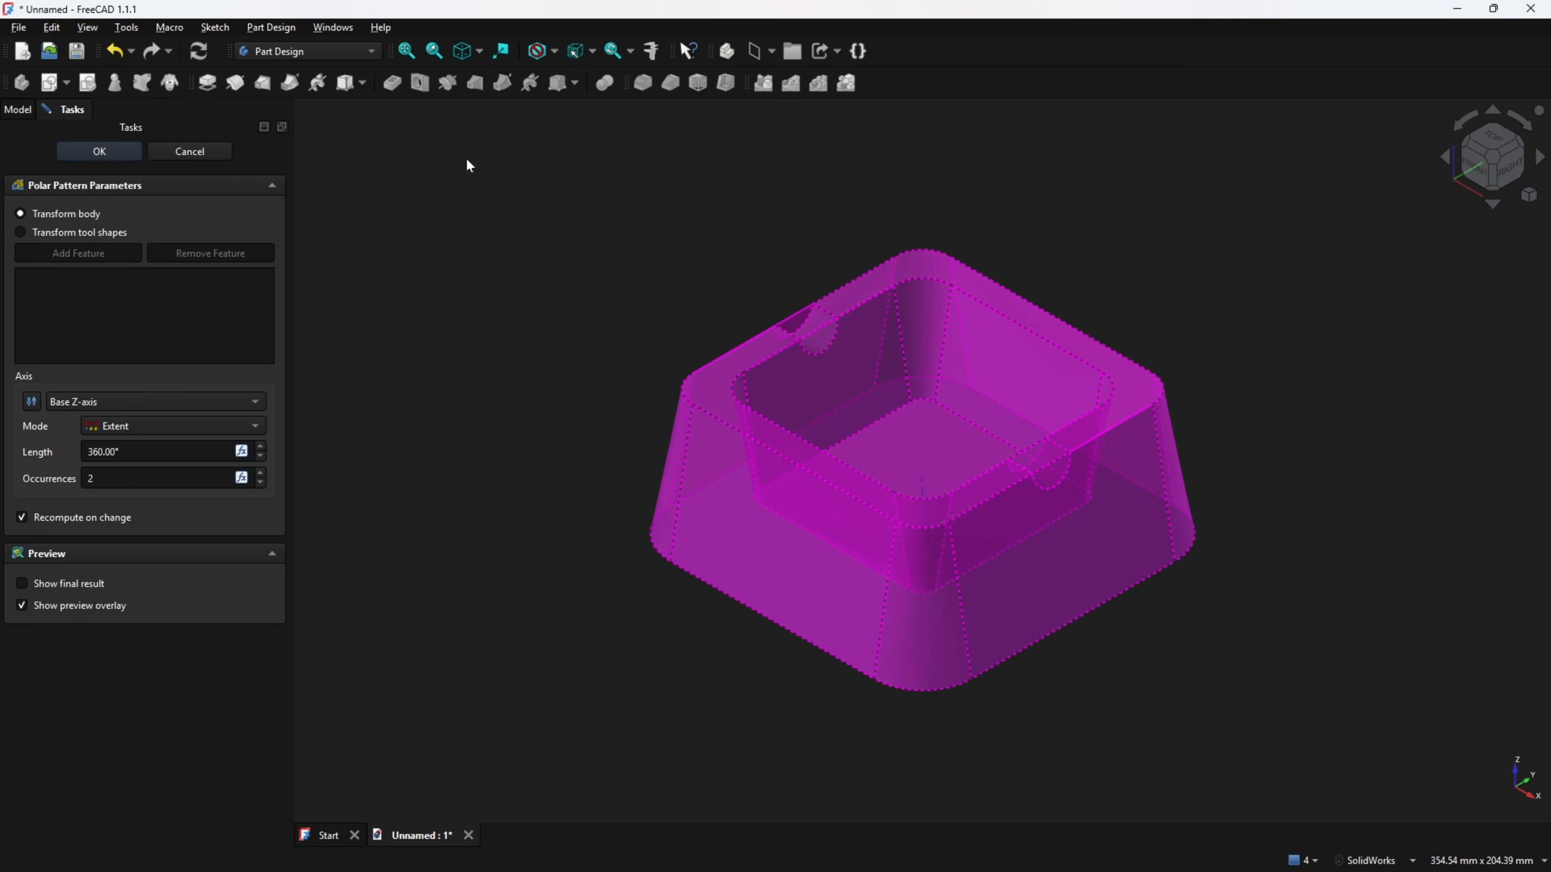
click(47, 233)
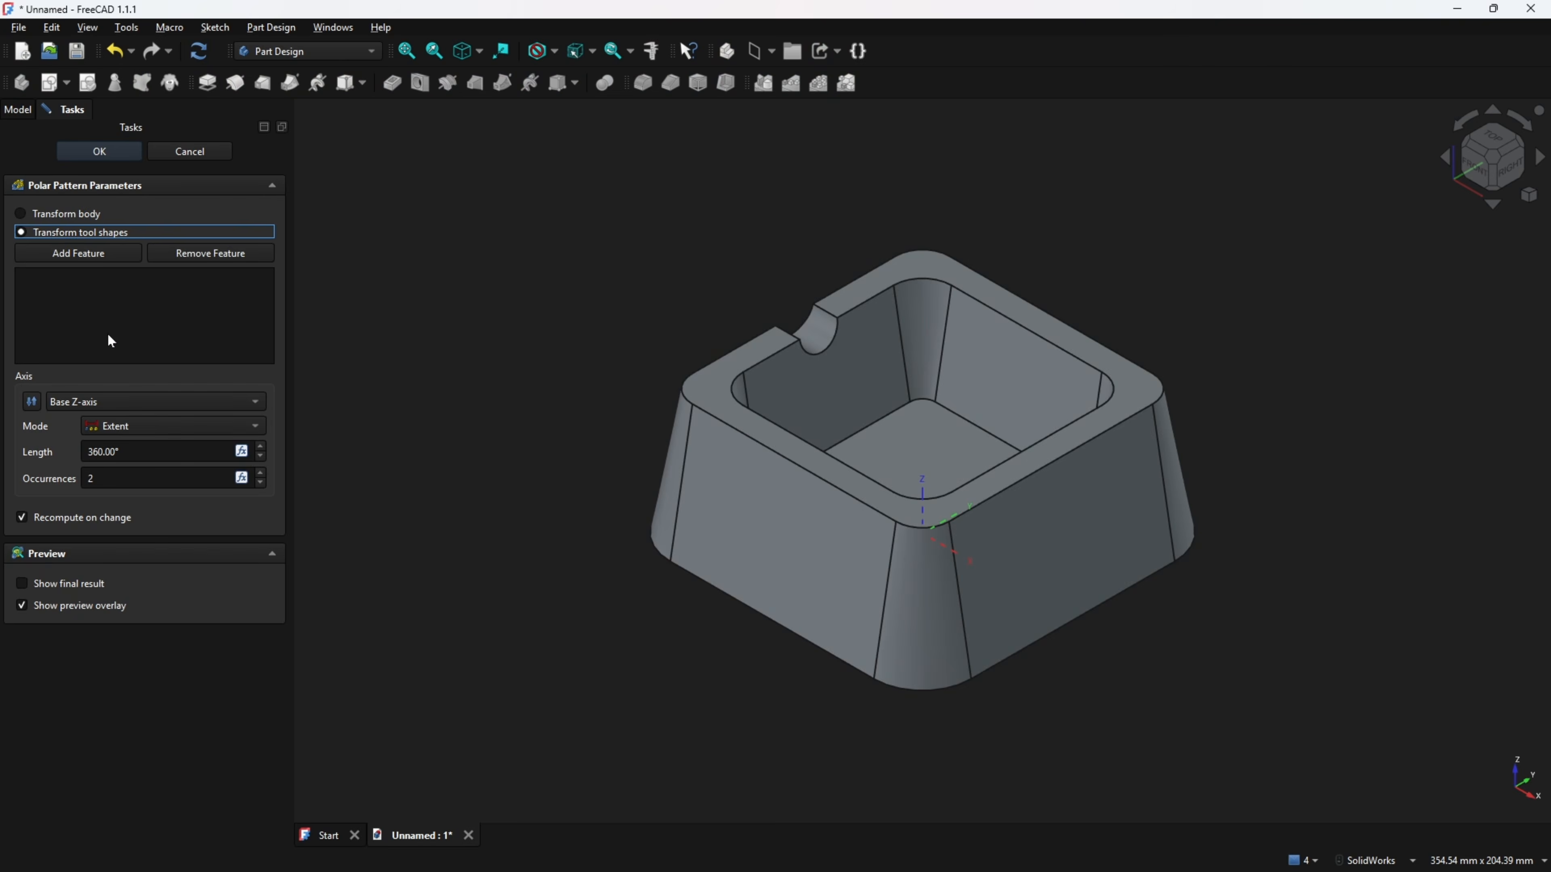
click(79, 257)
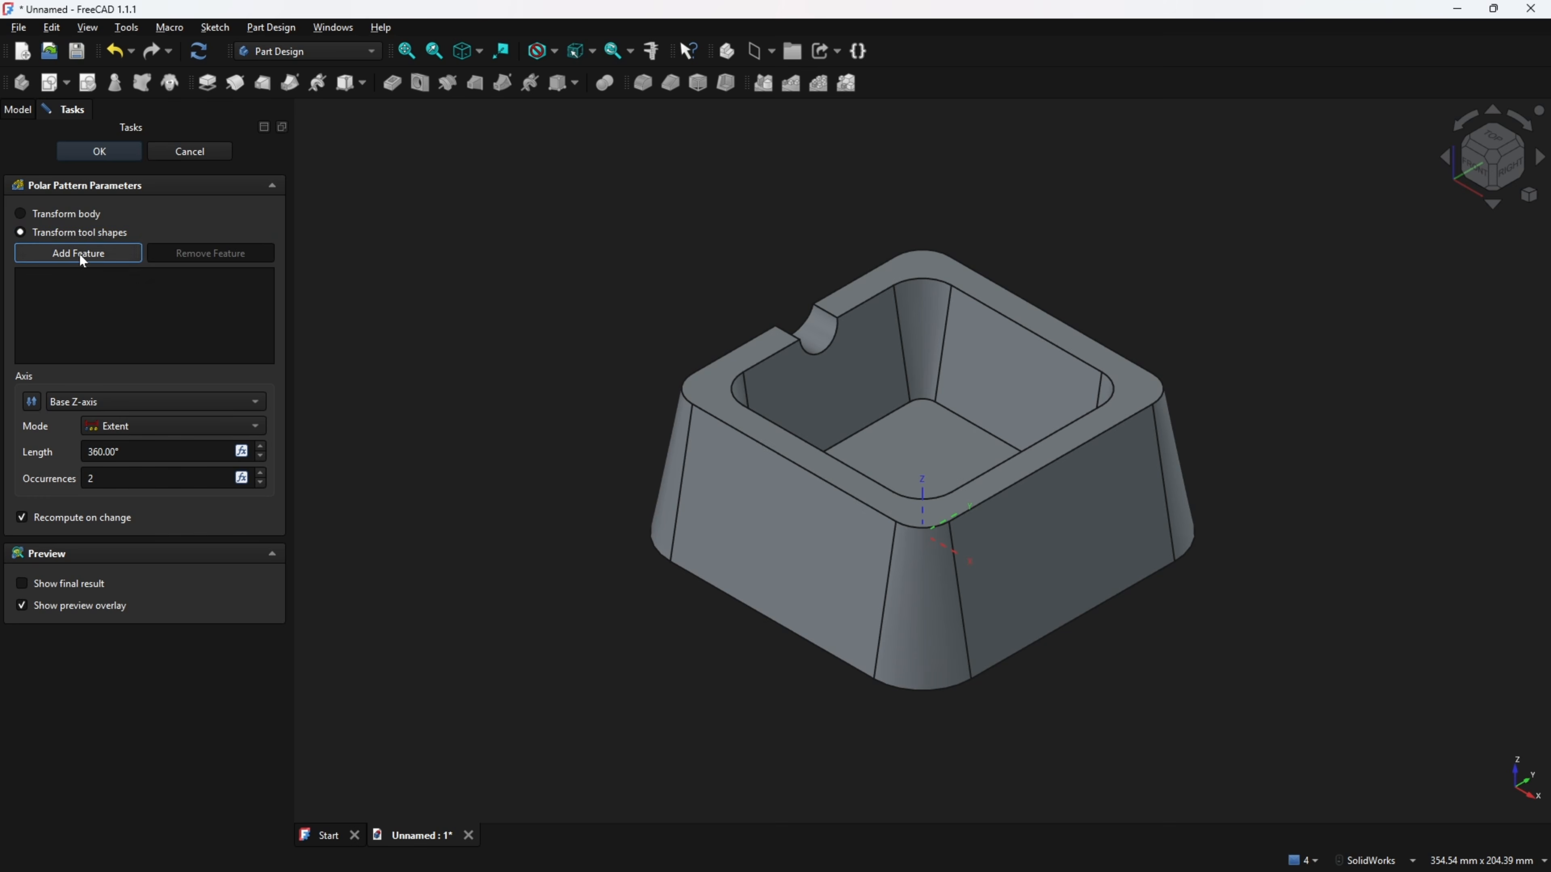
click(821, 336)
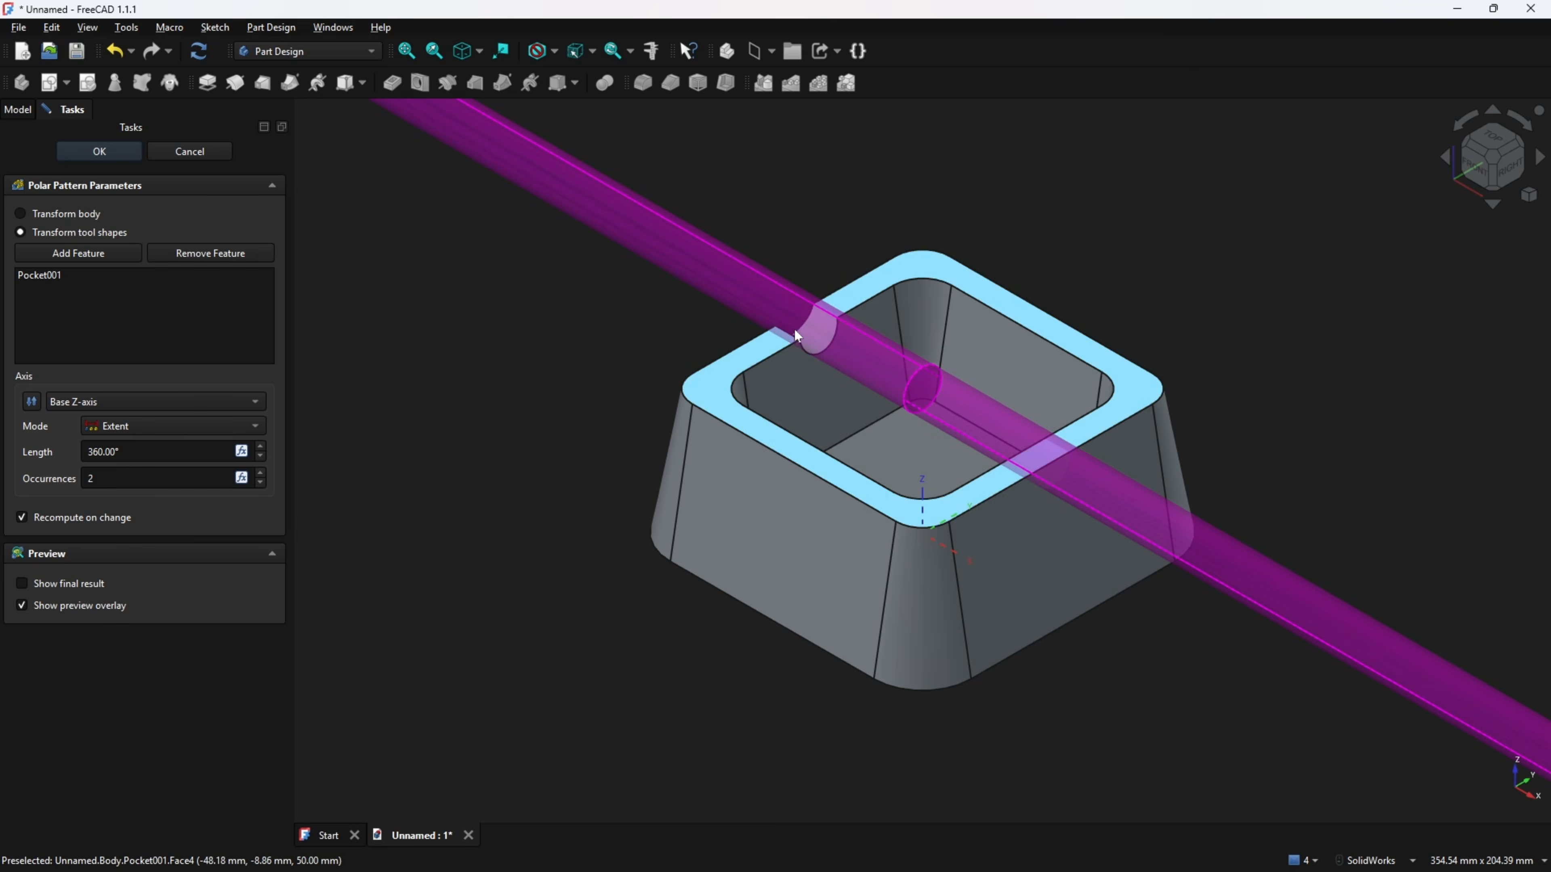
scroll(690, 368, down, 3)
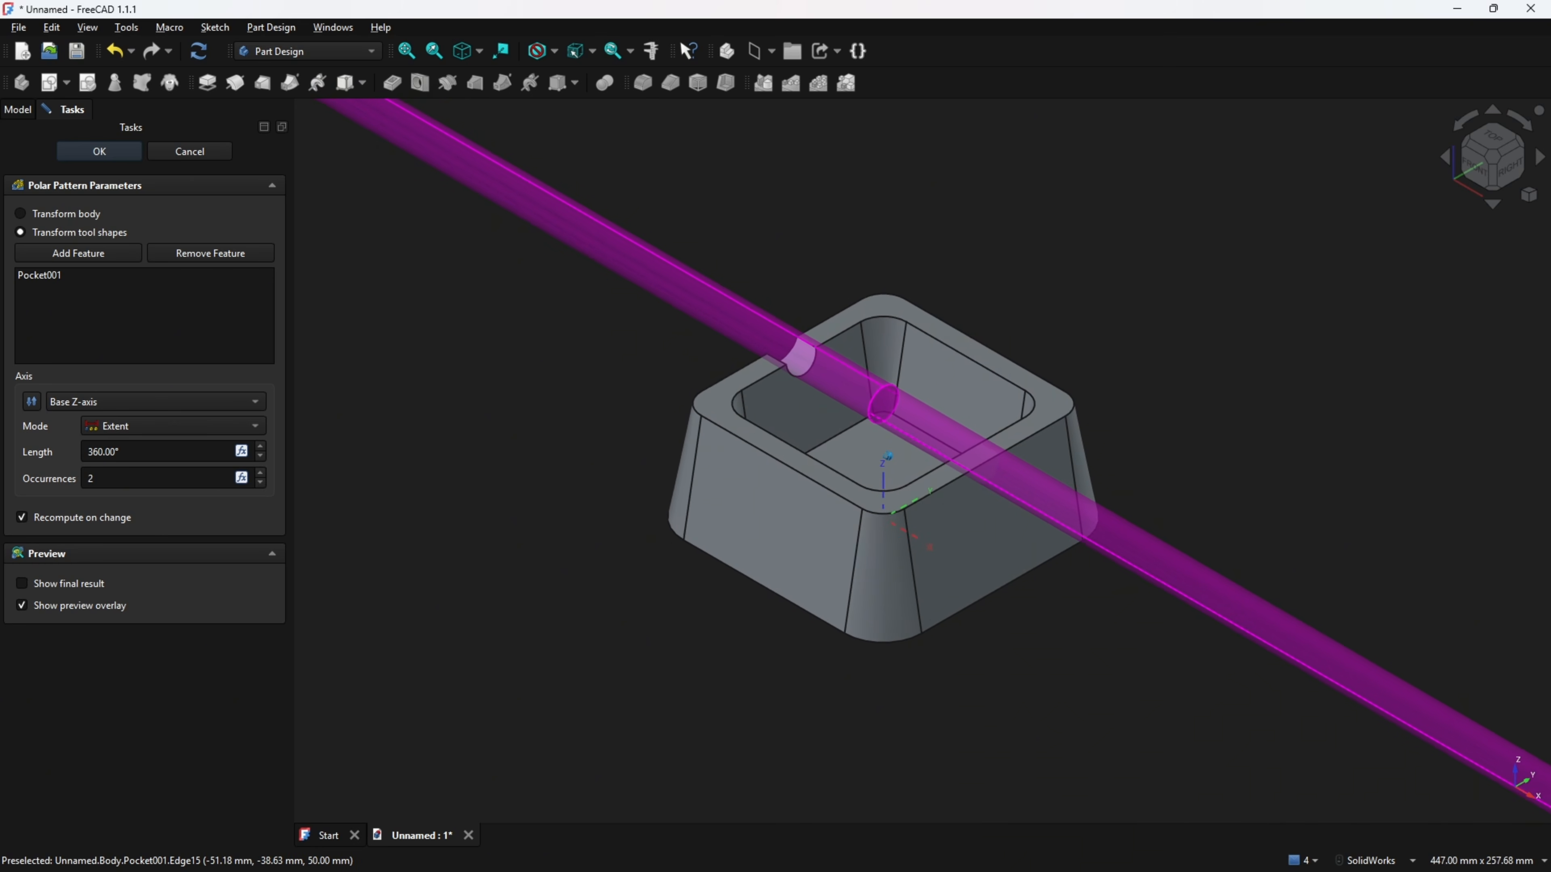
click(261, 474)
click(261, 476)
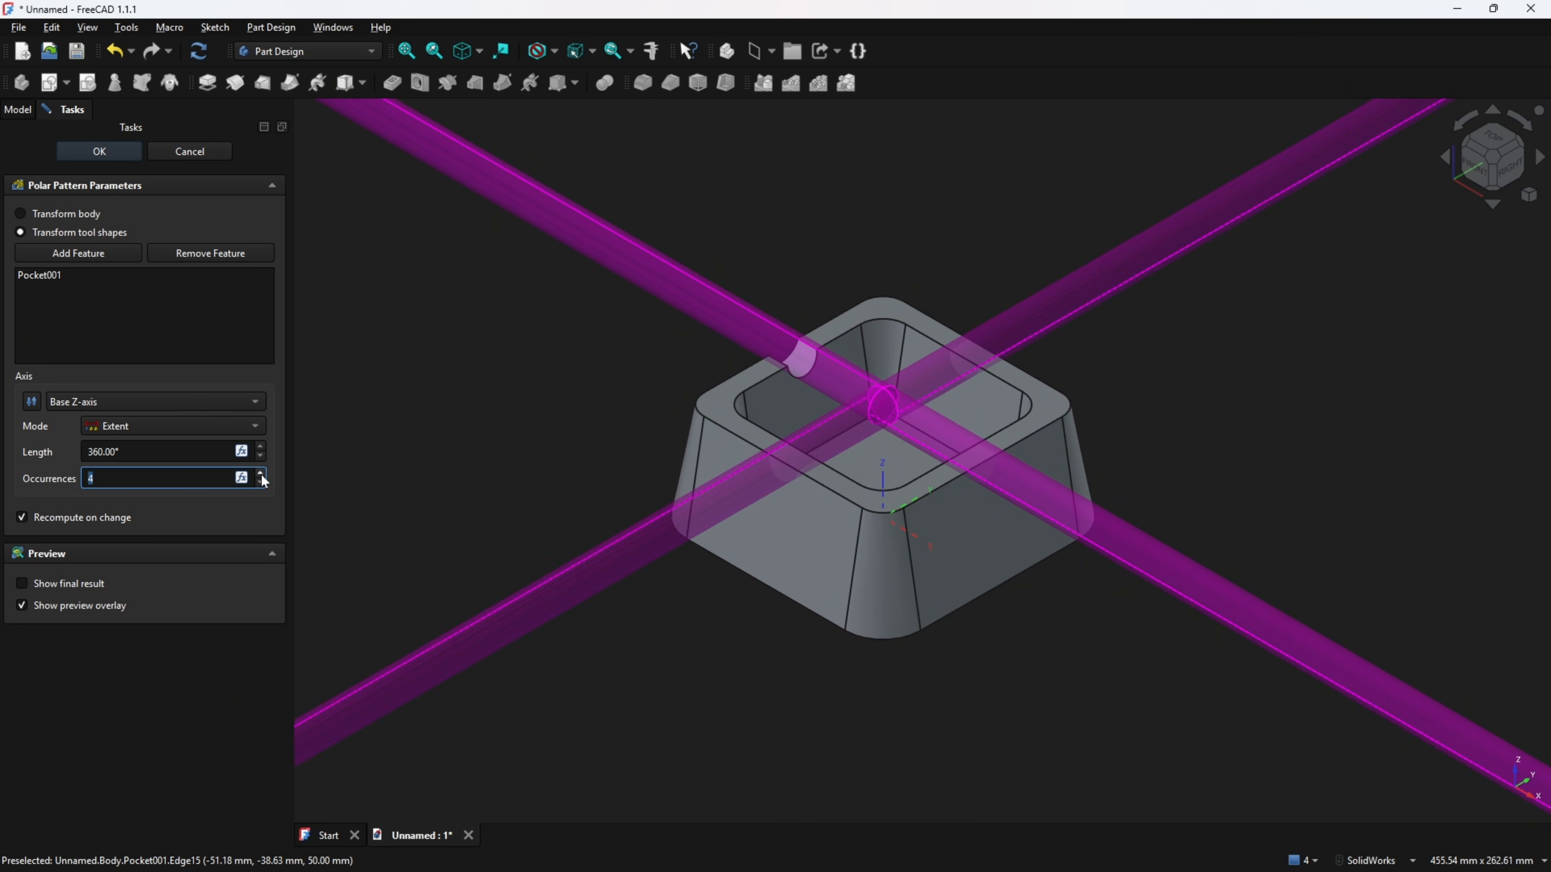
scroll(931, 628, down, 3)
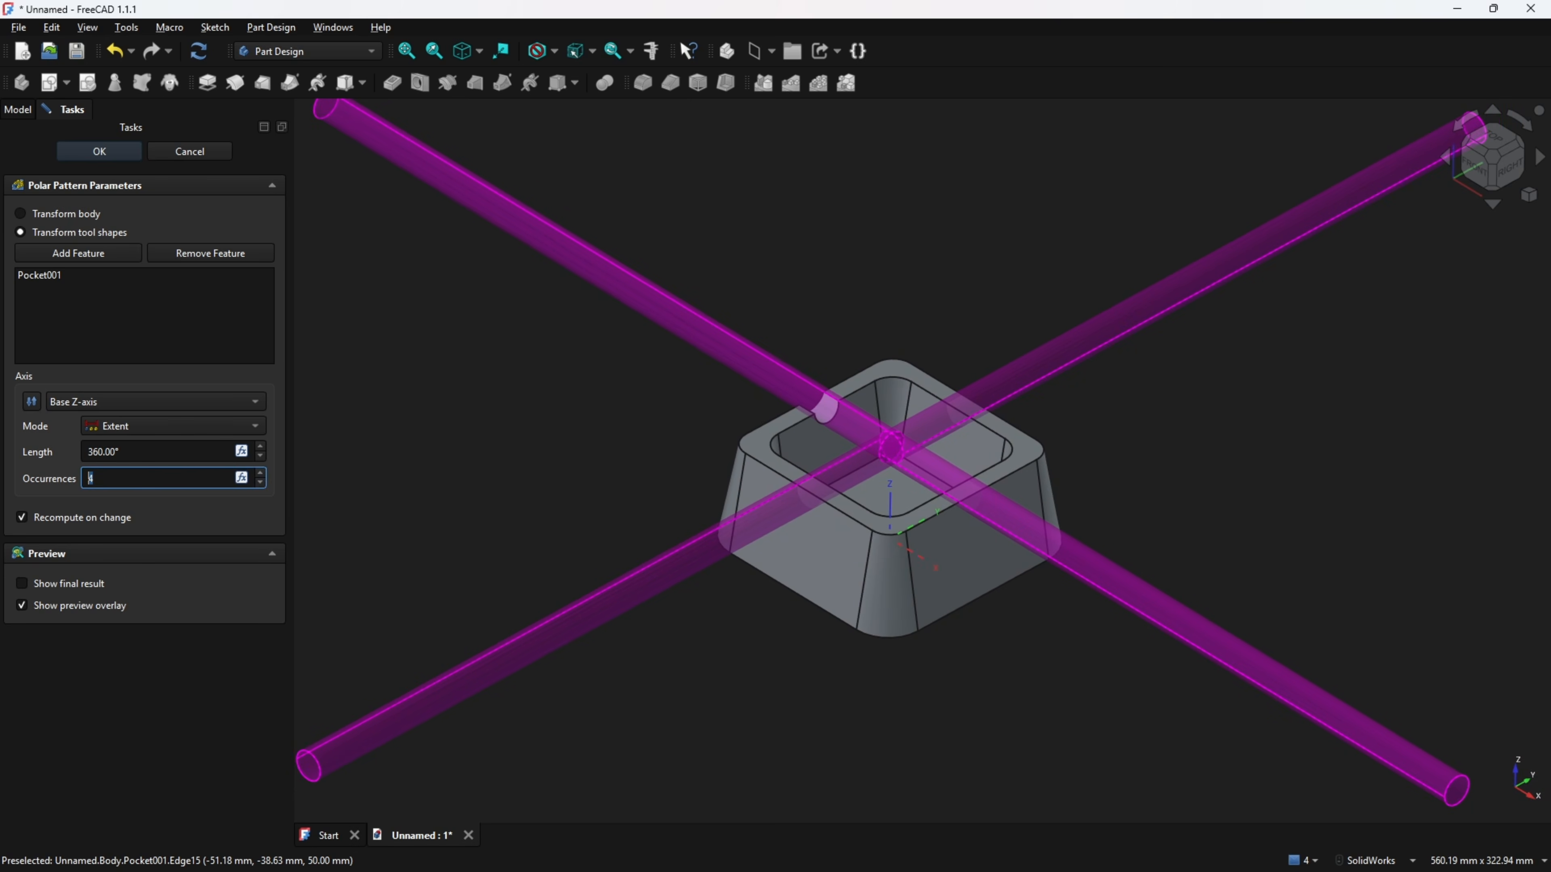
click(86, 149)
key(v)
key(f)
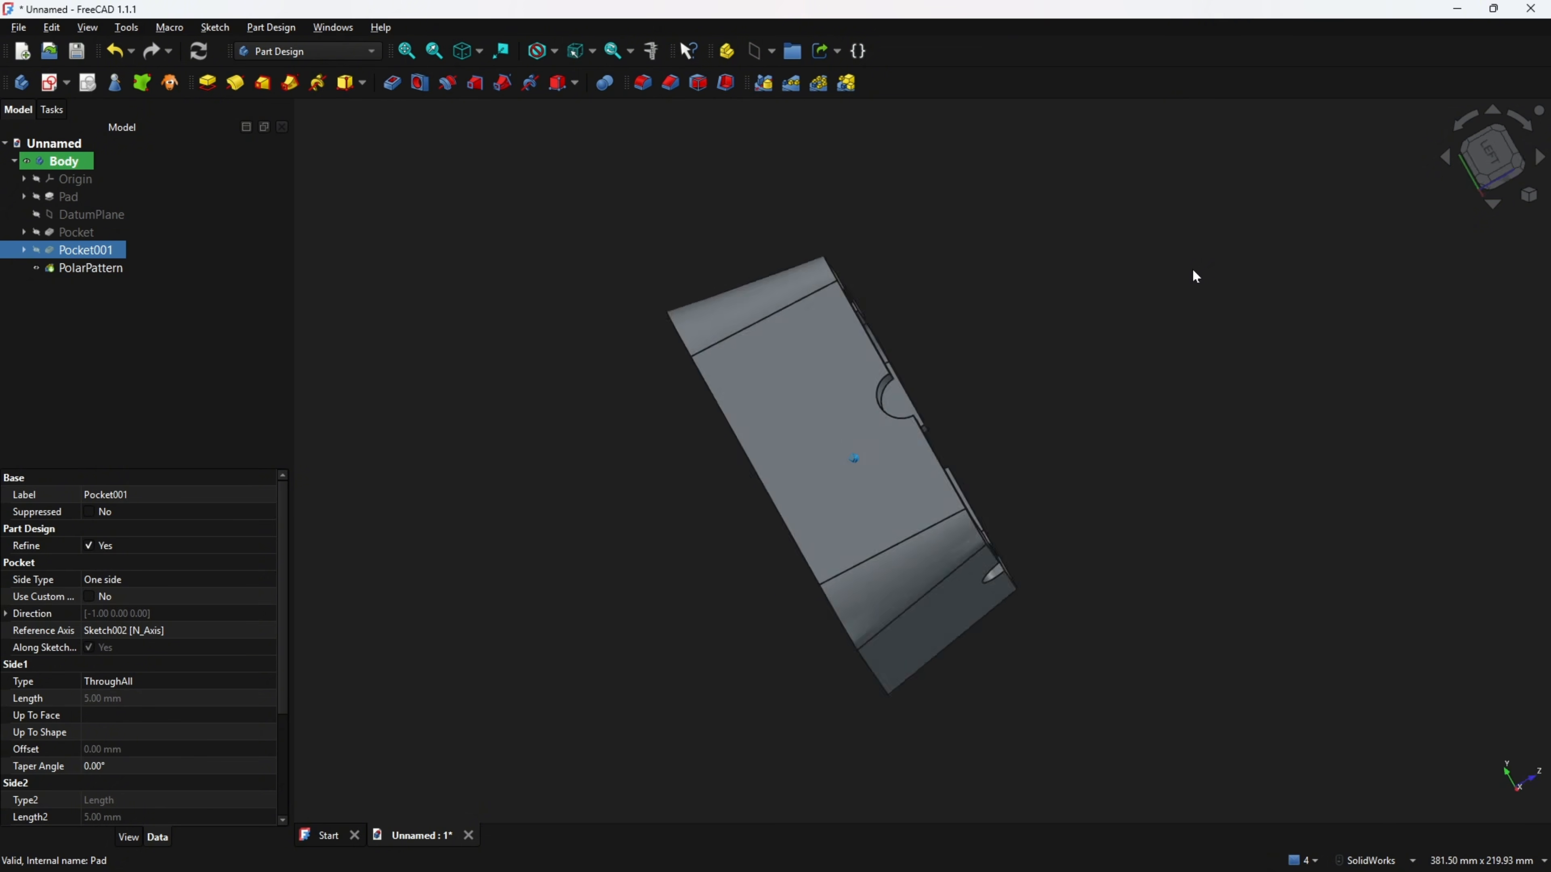
key(0)
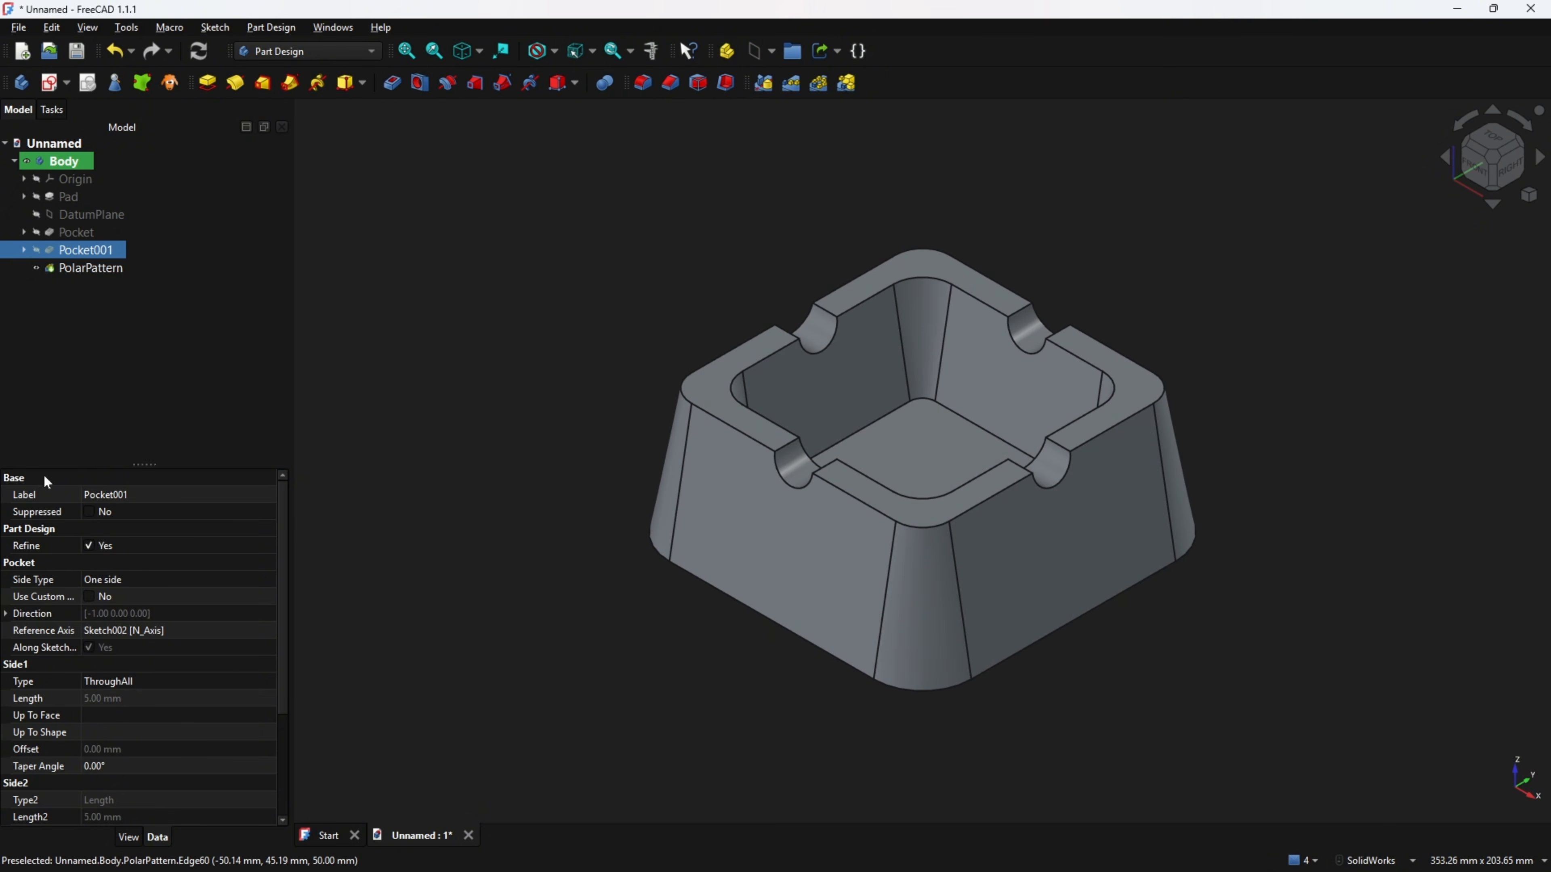
Switch to the PDF drawing and mark the rim's R1 corner fillets in section B-B.
key(alt+Tab)
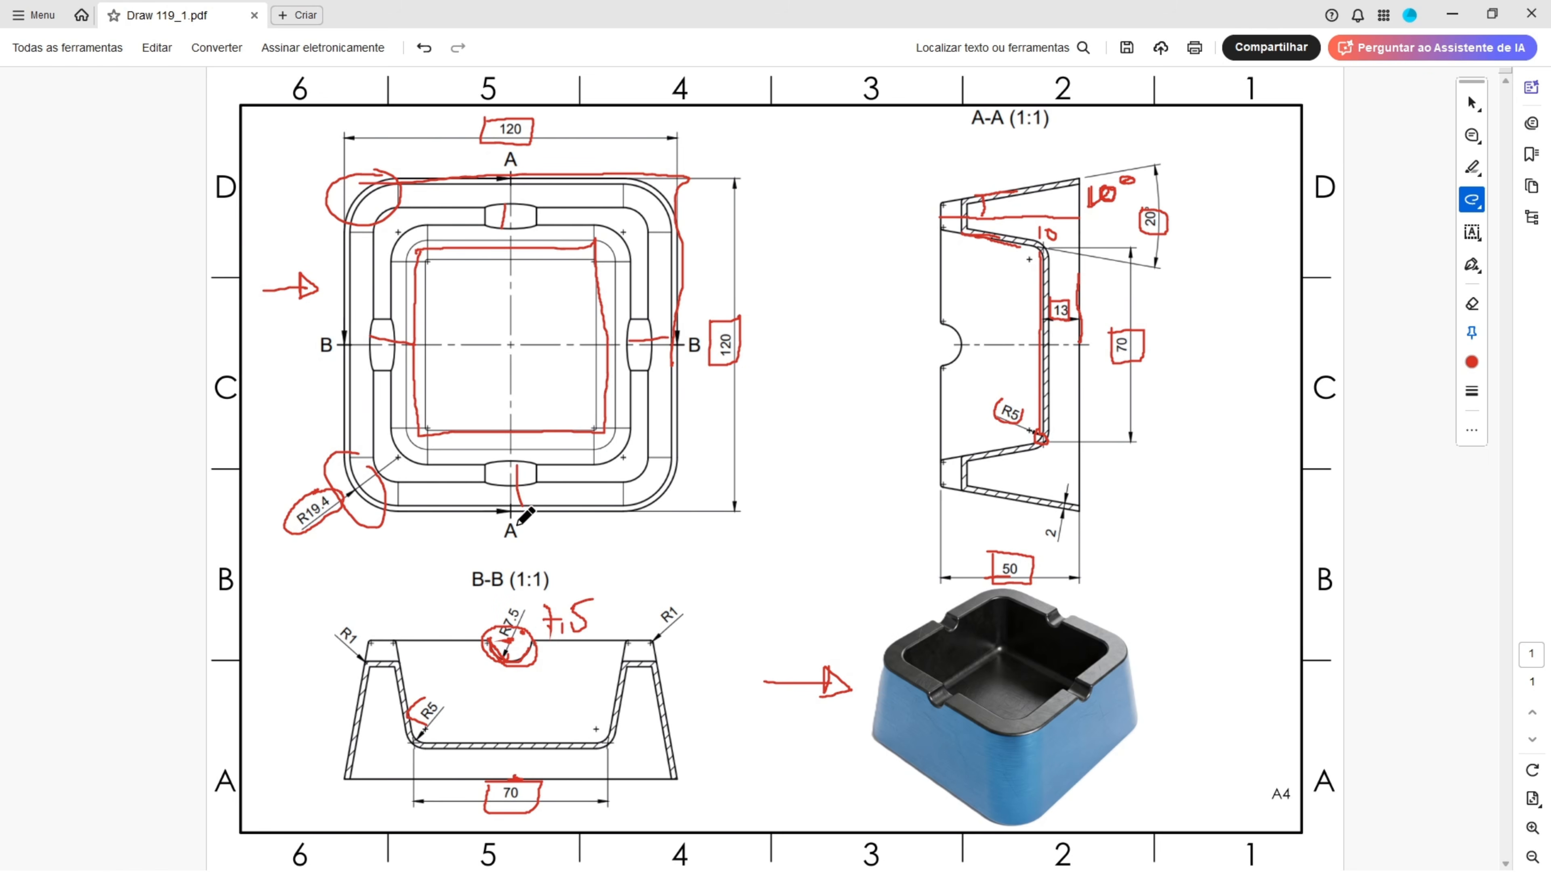
mouse_move(371, 637)
mouse_down()
mouse_move(366, 669)
mouse_move(416, 633)
mouse_move(383, 629)
mouse_up()
mouse_move(649, 632)
mouse_down()
mouse_move(625, 636)
mouse_move(675, 637)
mouse_move(651, 633)
mouse_move(689, 606)
mouse_move(672, 604)
mouse_up()
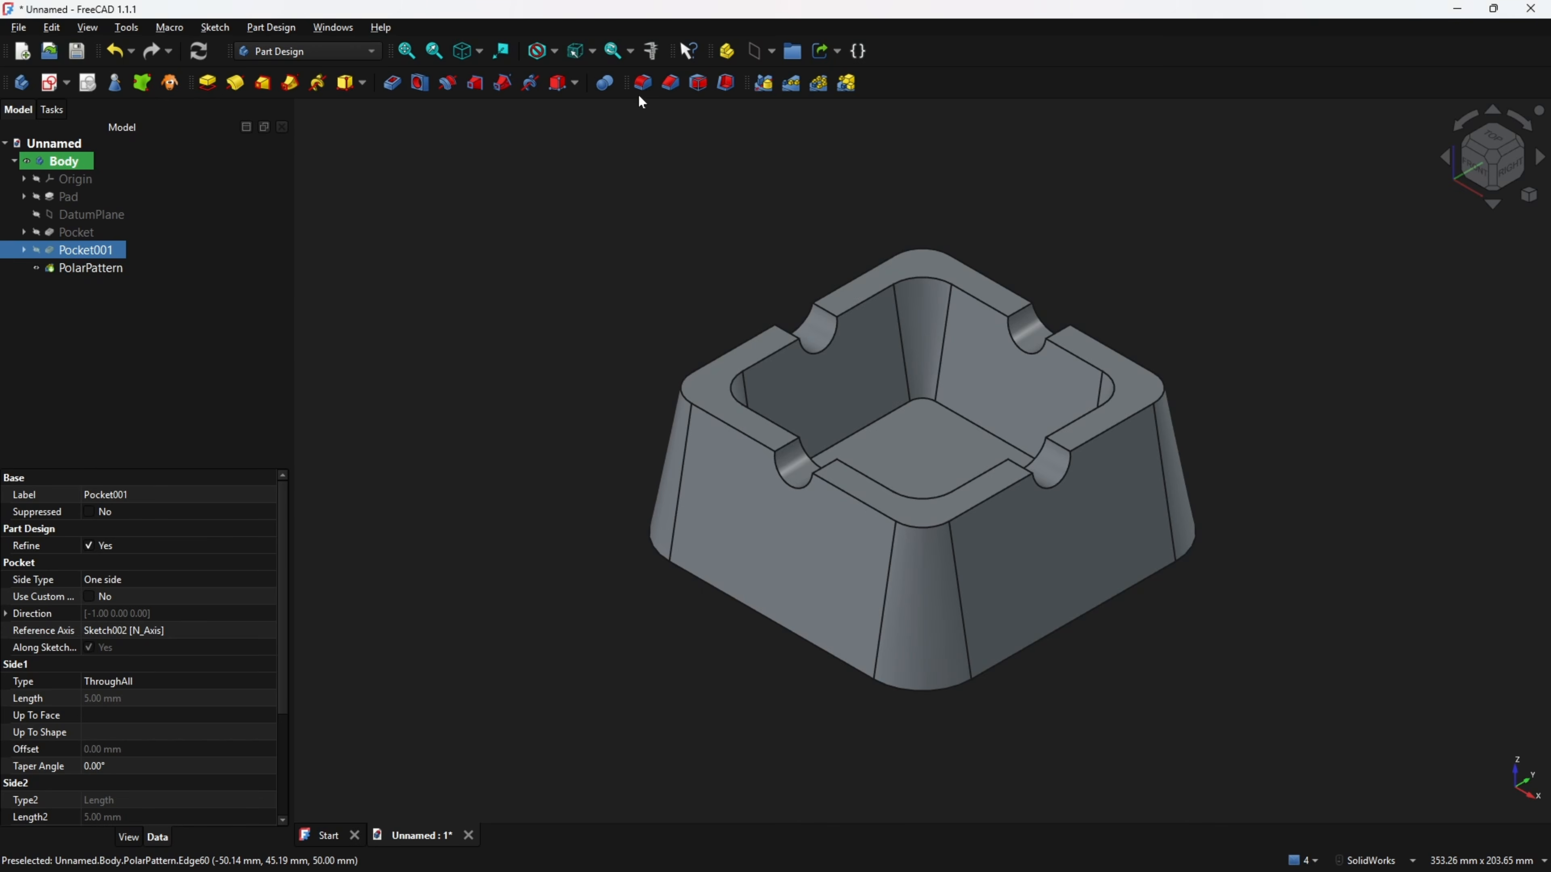
click(642, 83)
click(698, 390)
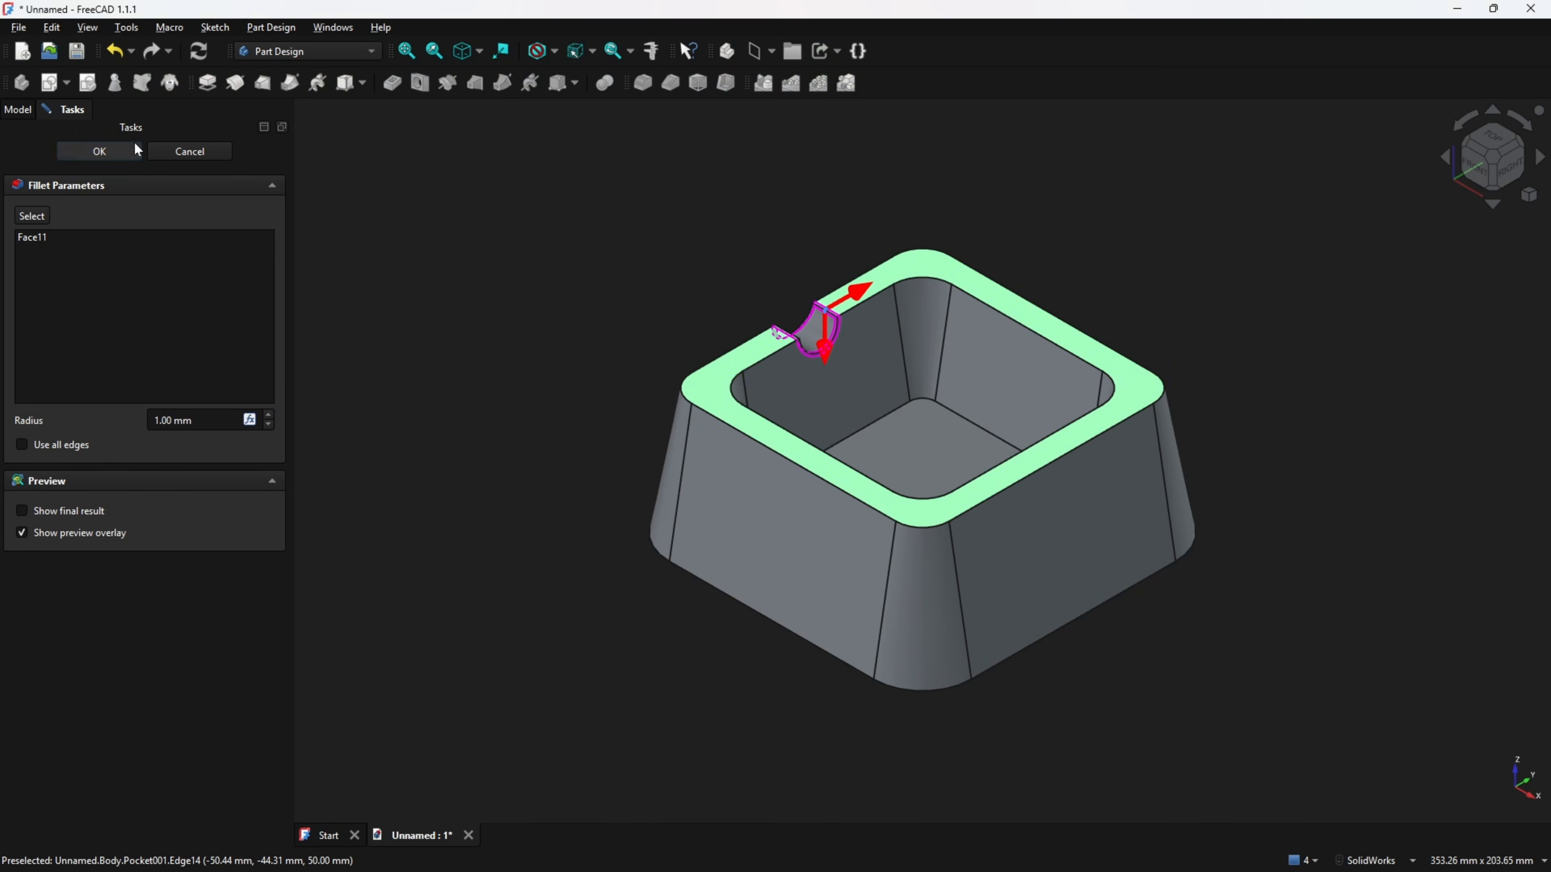
click(190, 151)
Fillet the rim's top faces, including all four notches, with a 1 mm radius.
click(86, 270)
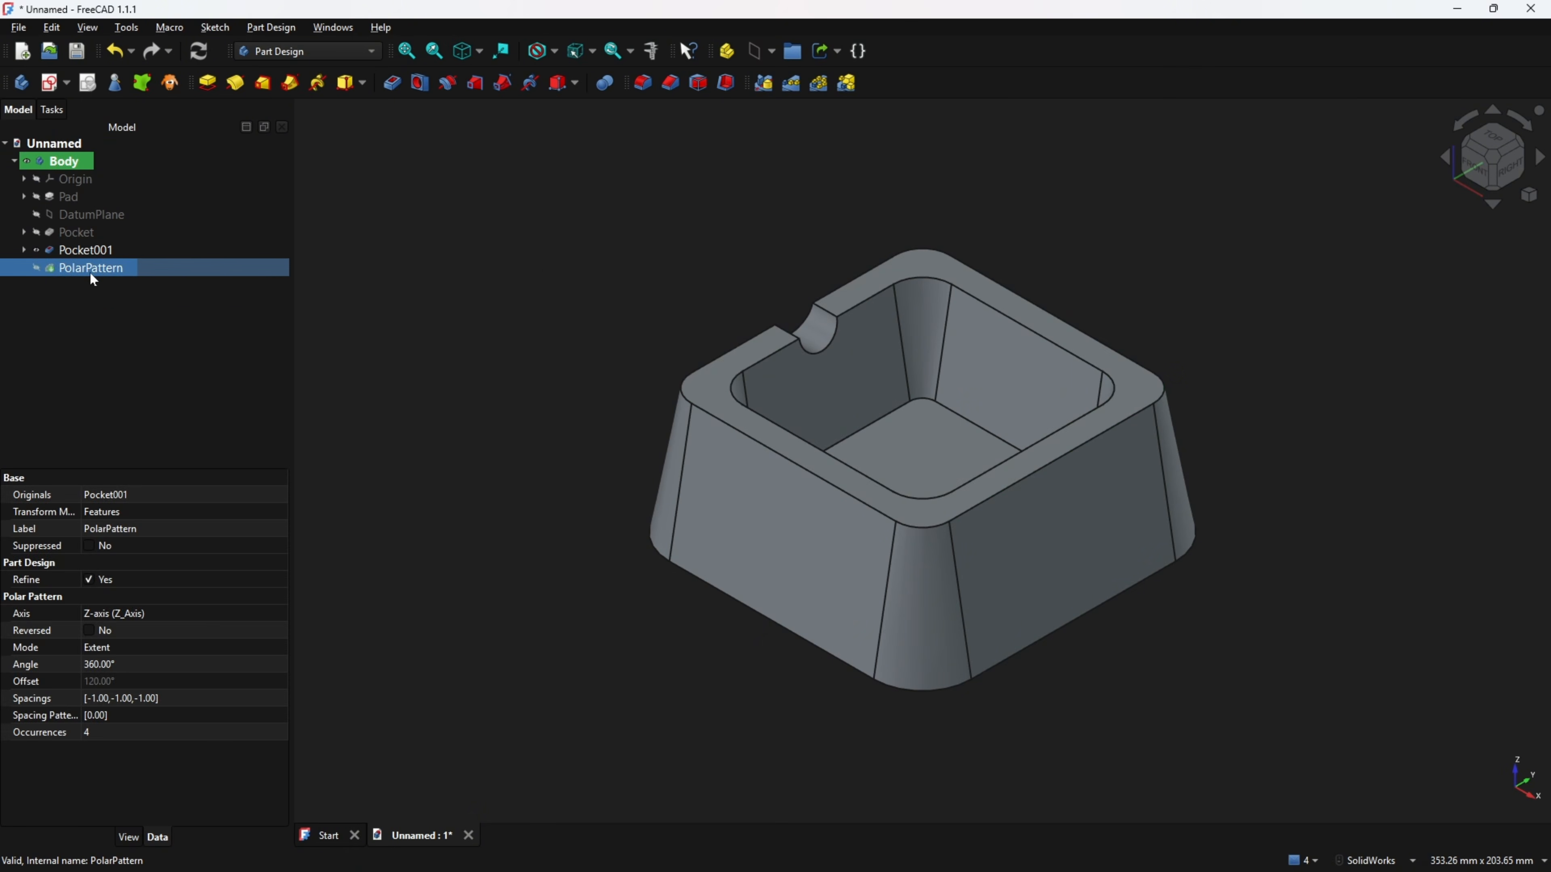
click(543, 267)
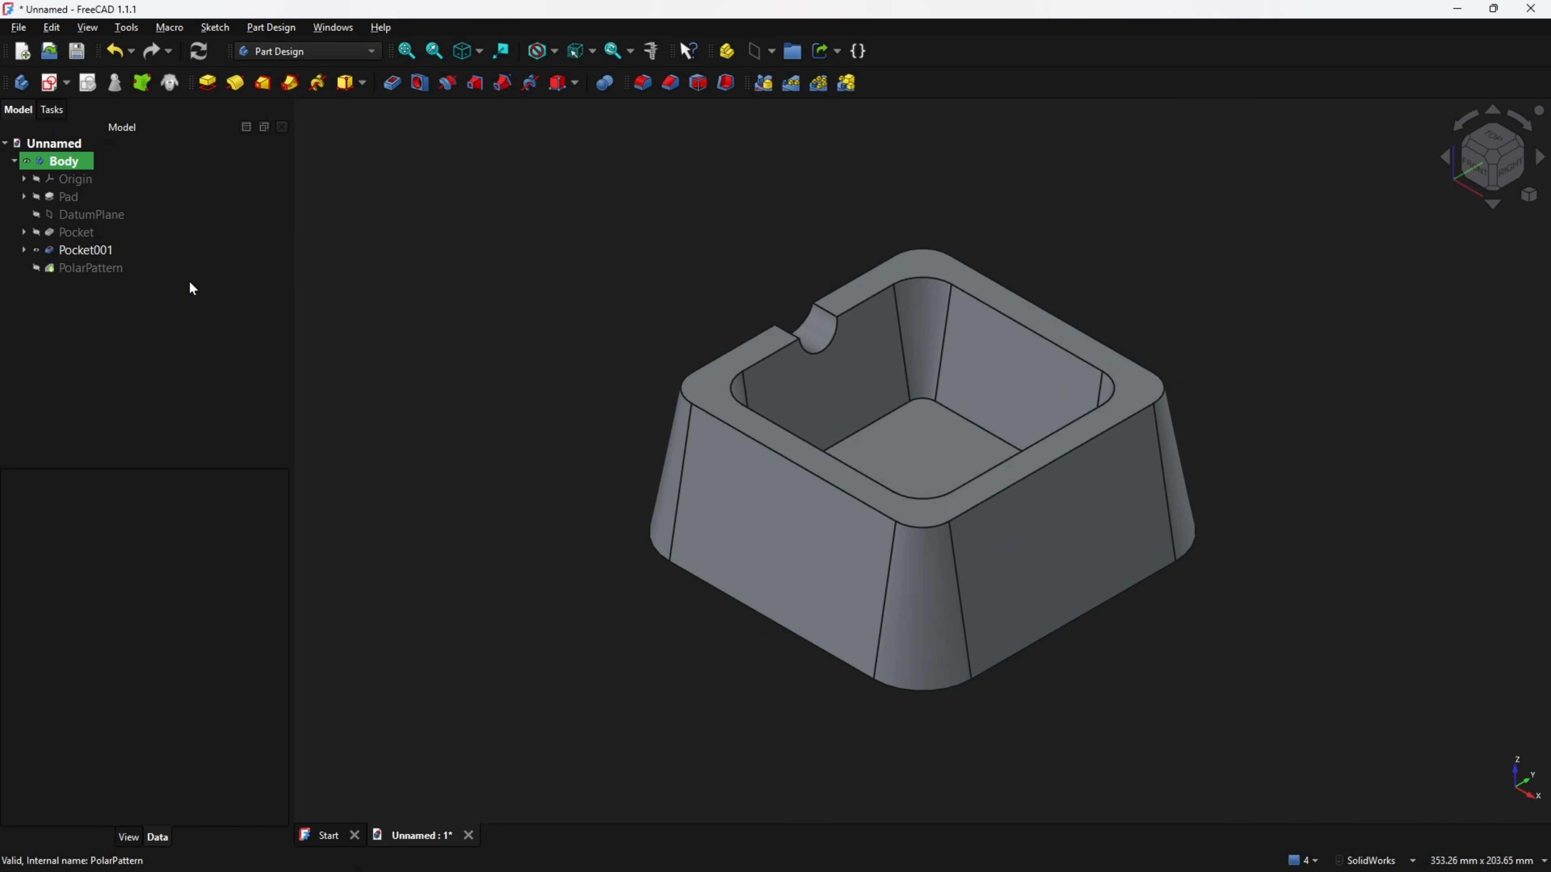
click(641, 83)
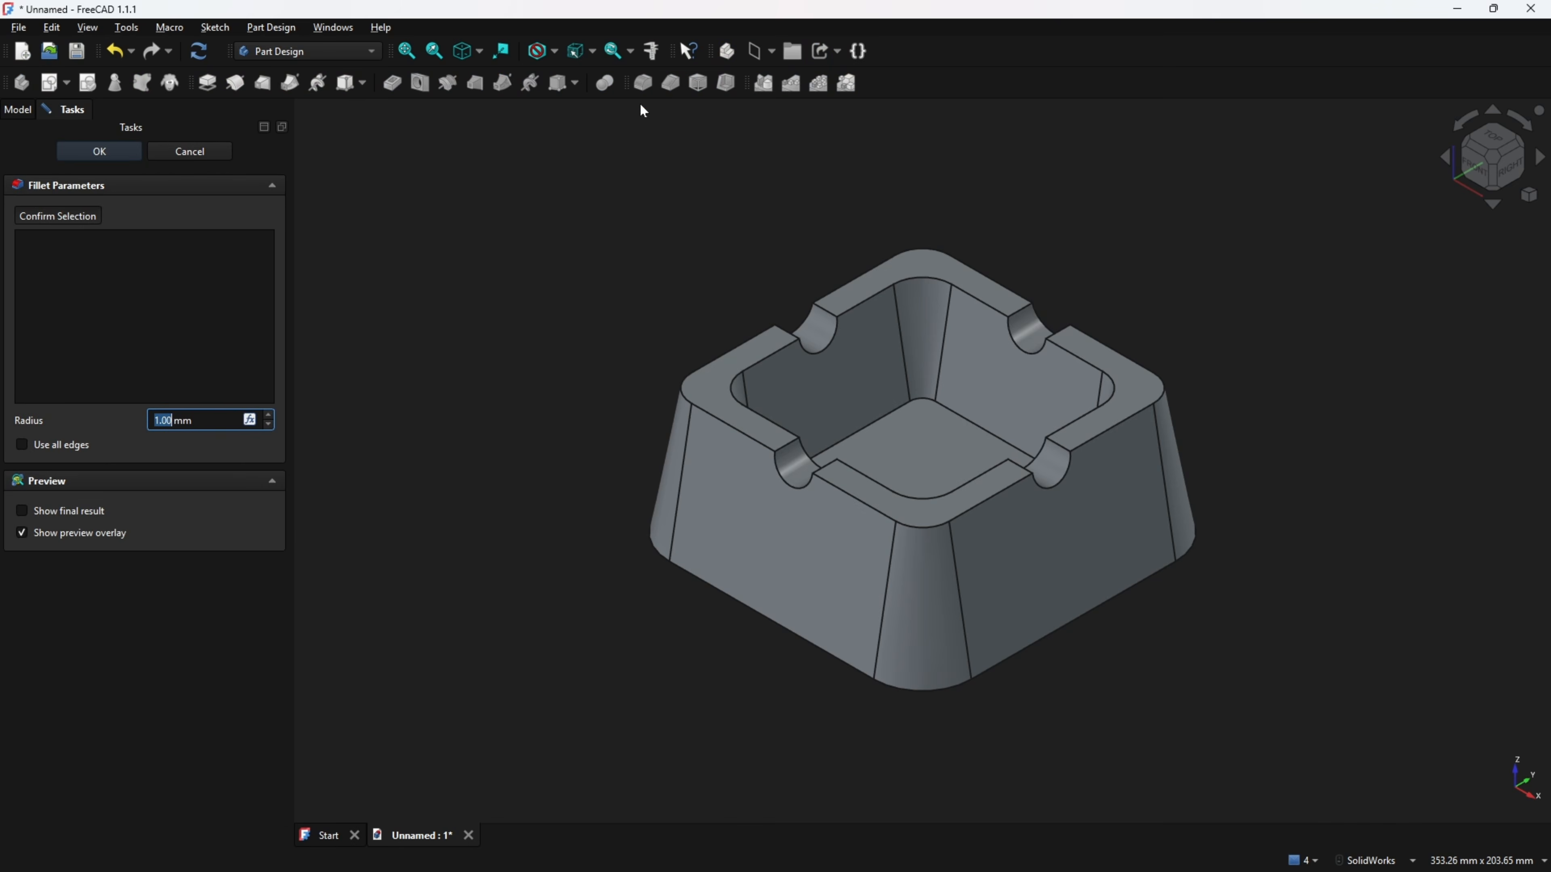
click(712, 379)
click(813, 329)
click(853, 298)
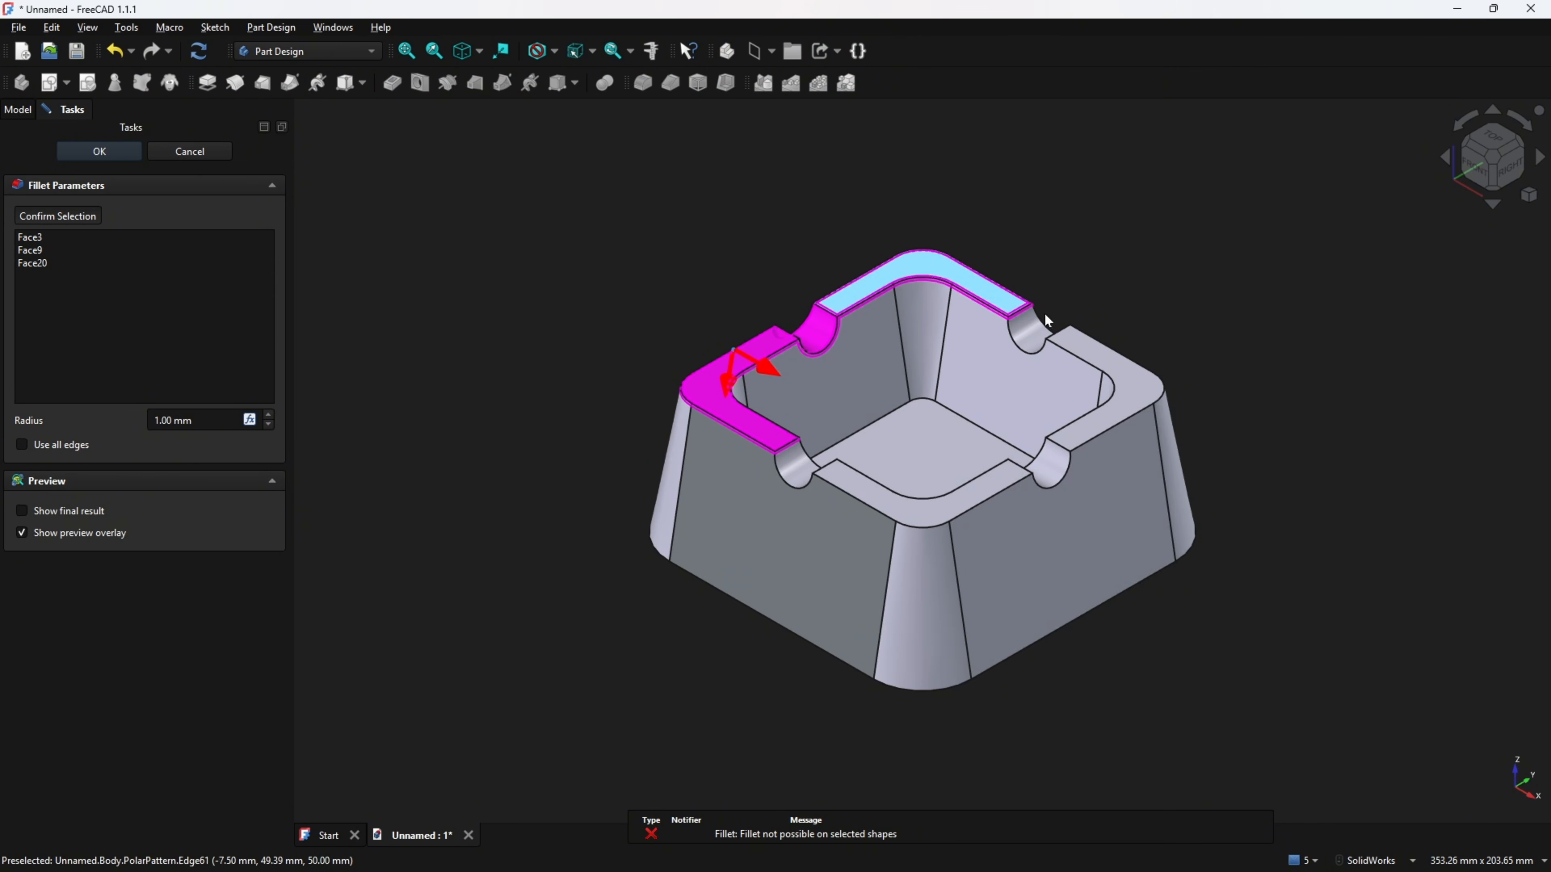
click(1029, 330)
click(1108, 375)
click(1064, 469)
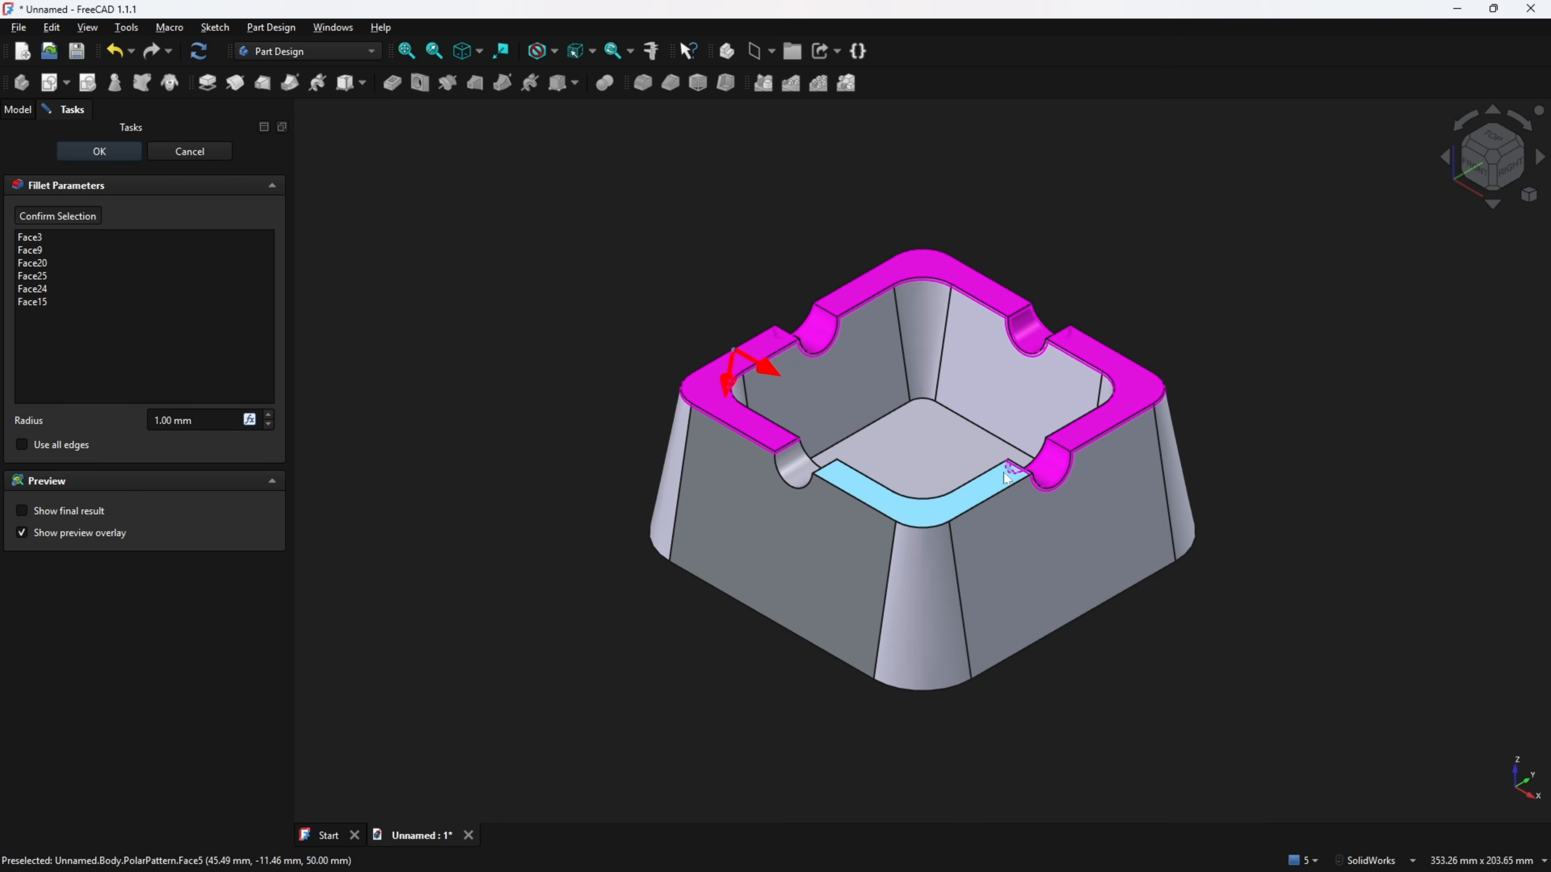
click(977, 496)
click(795, 469)
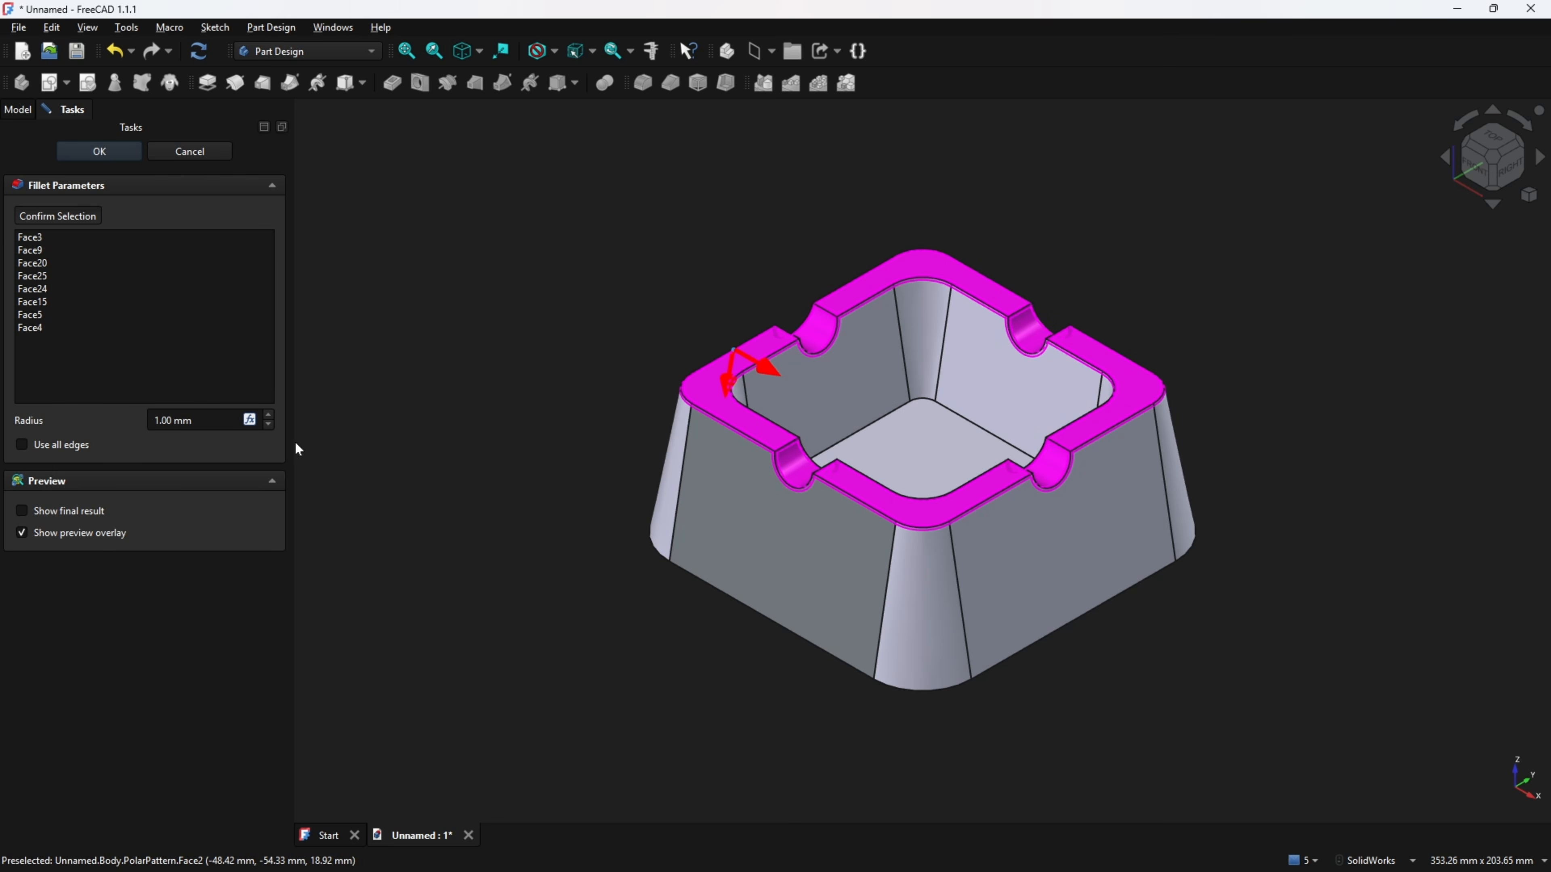
click(101, 152)
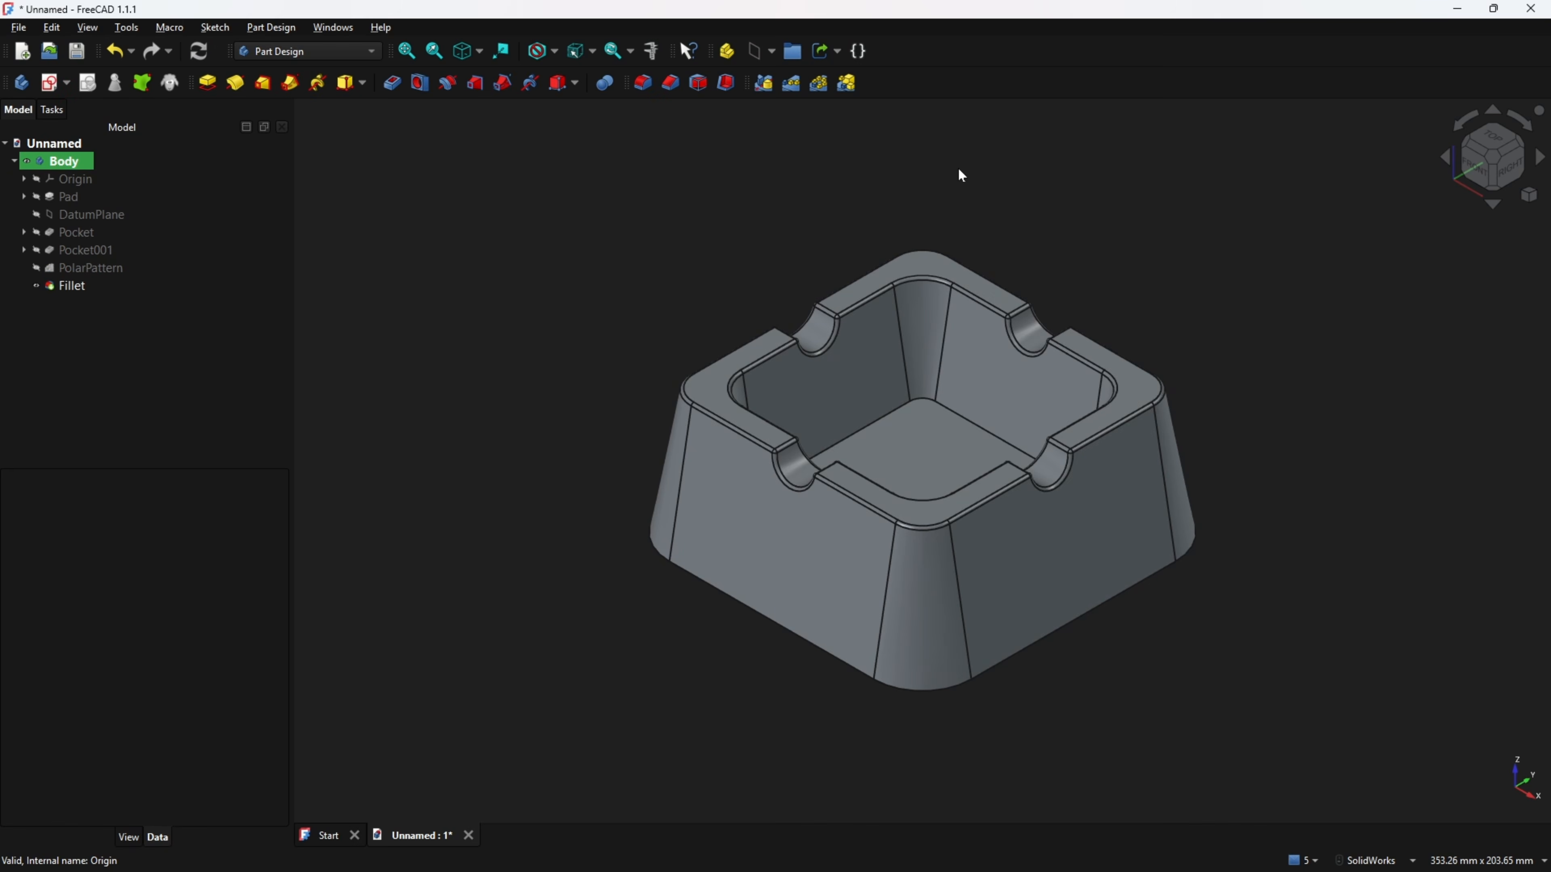
Switch to the PDF drawing and mark the cavity's R5 bottom corner fillets.
middle_drag(958, 170, 950, 158)
key(0)
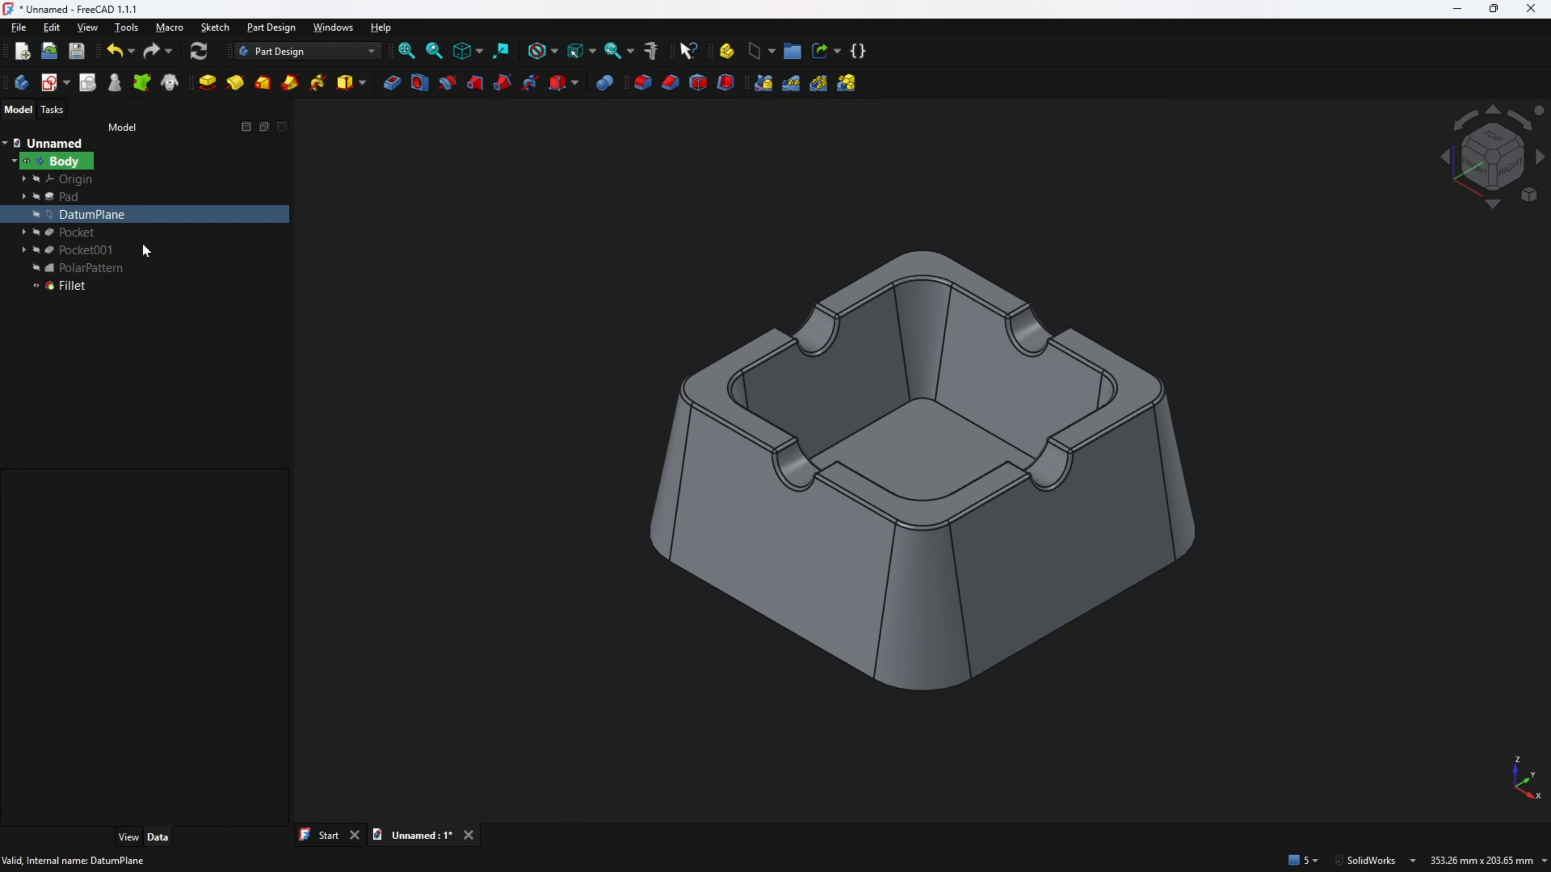
key(alt+Tab)
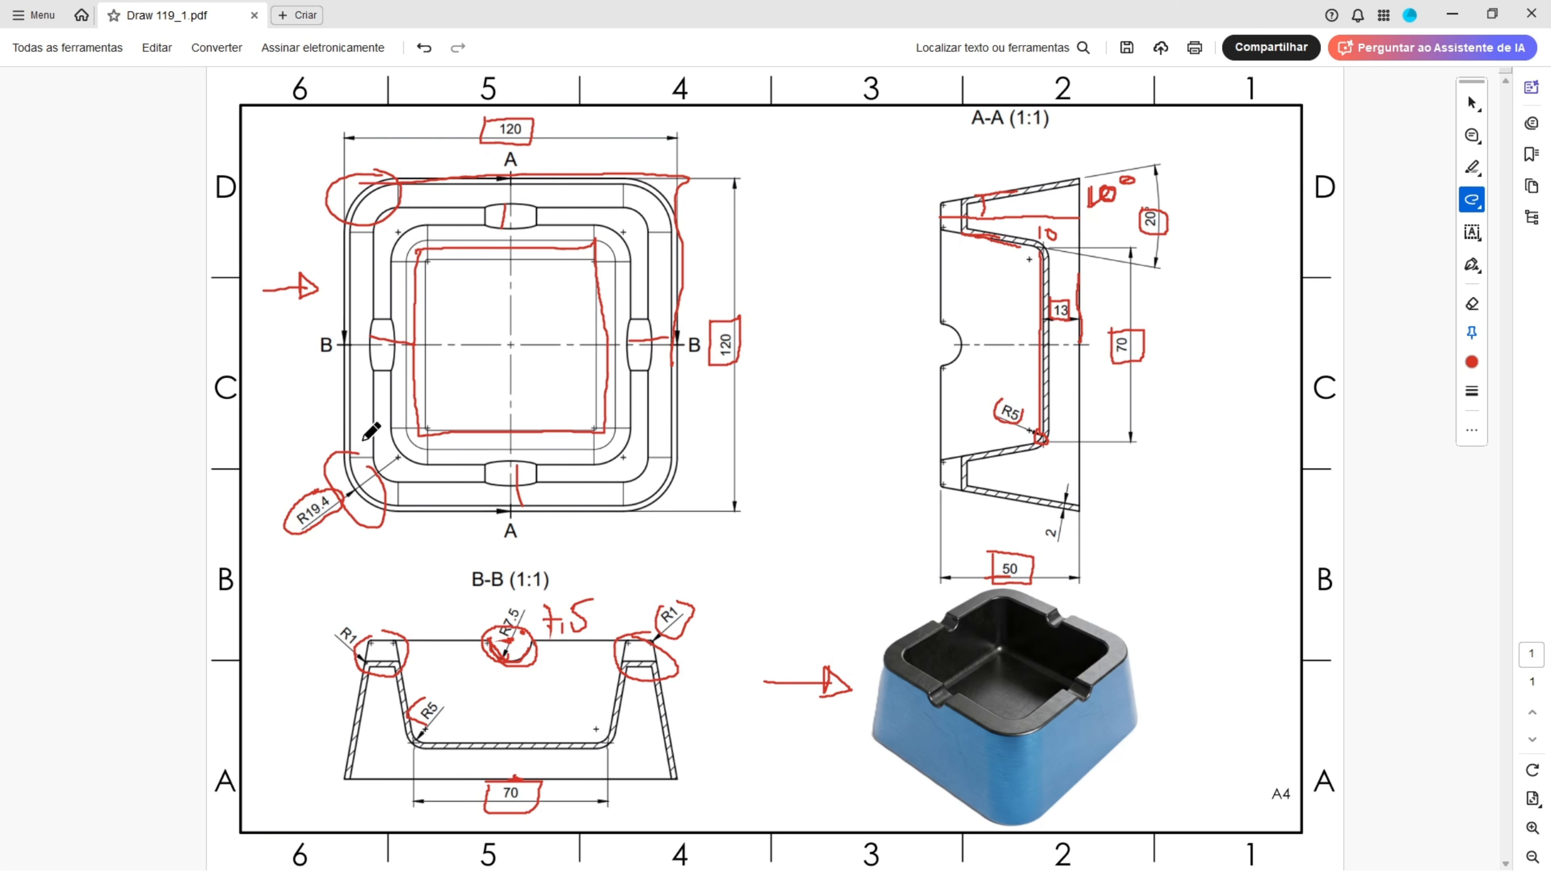
drag(409, 762, 446, 721)
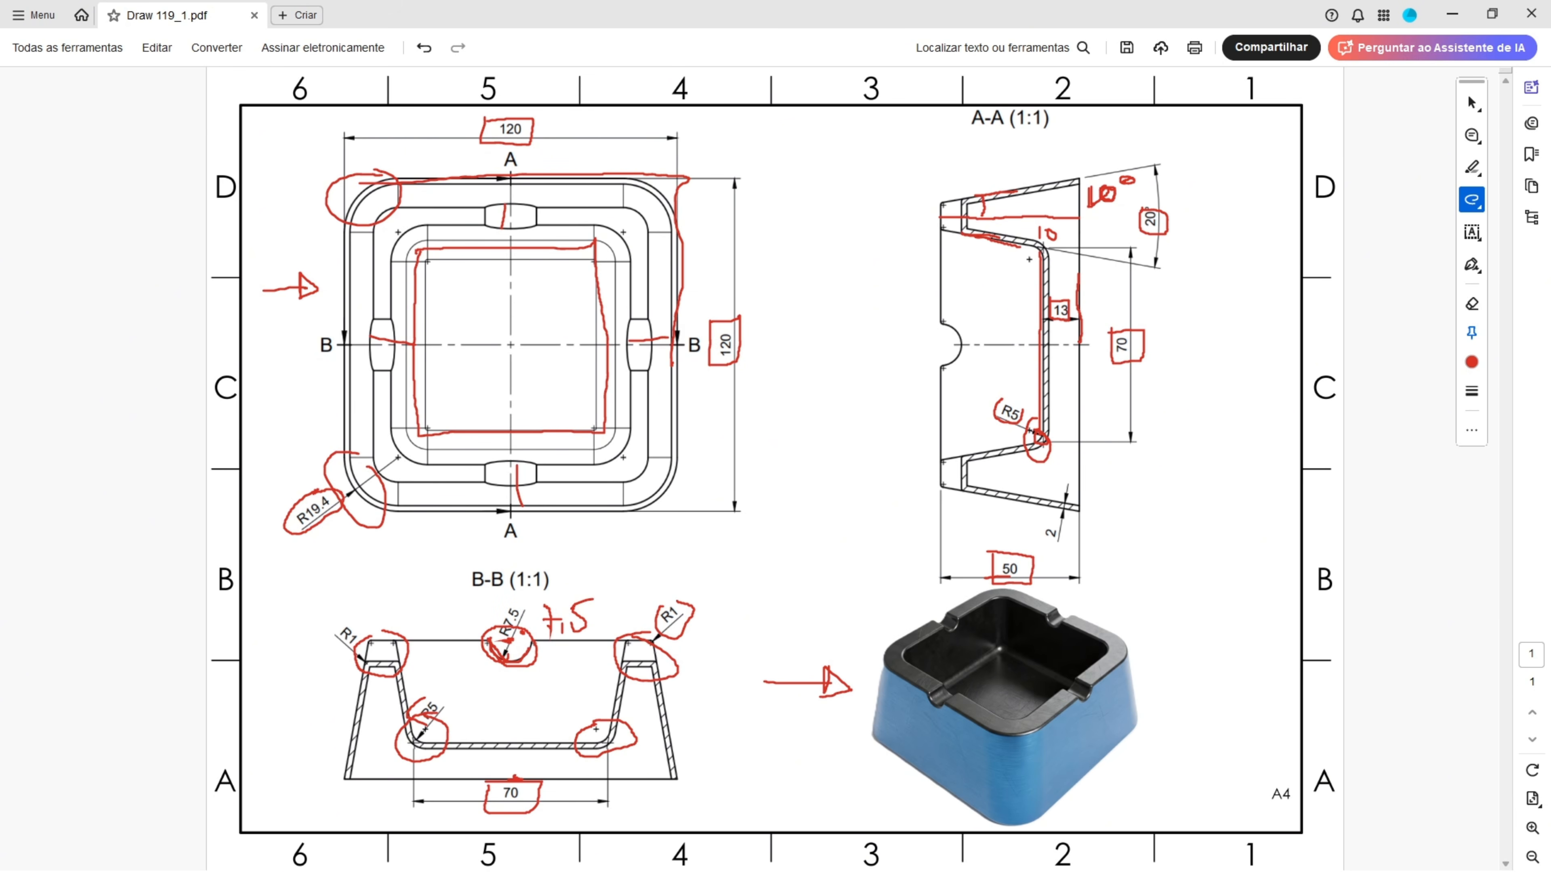
key(alt+Tab)
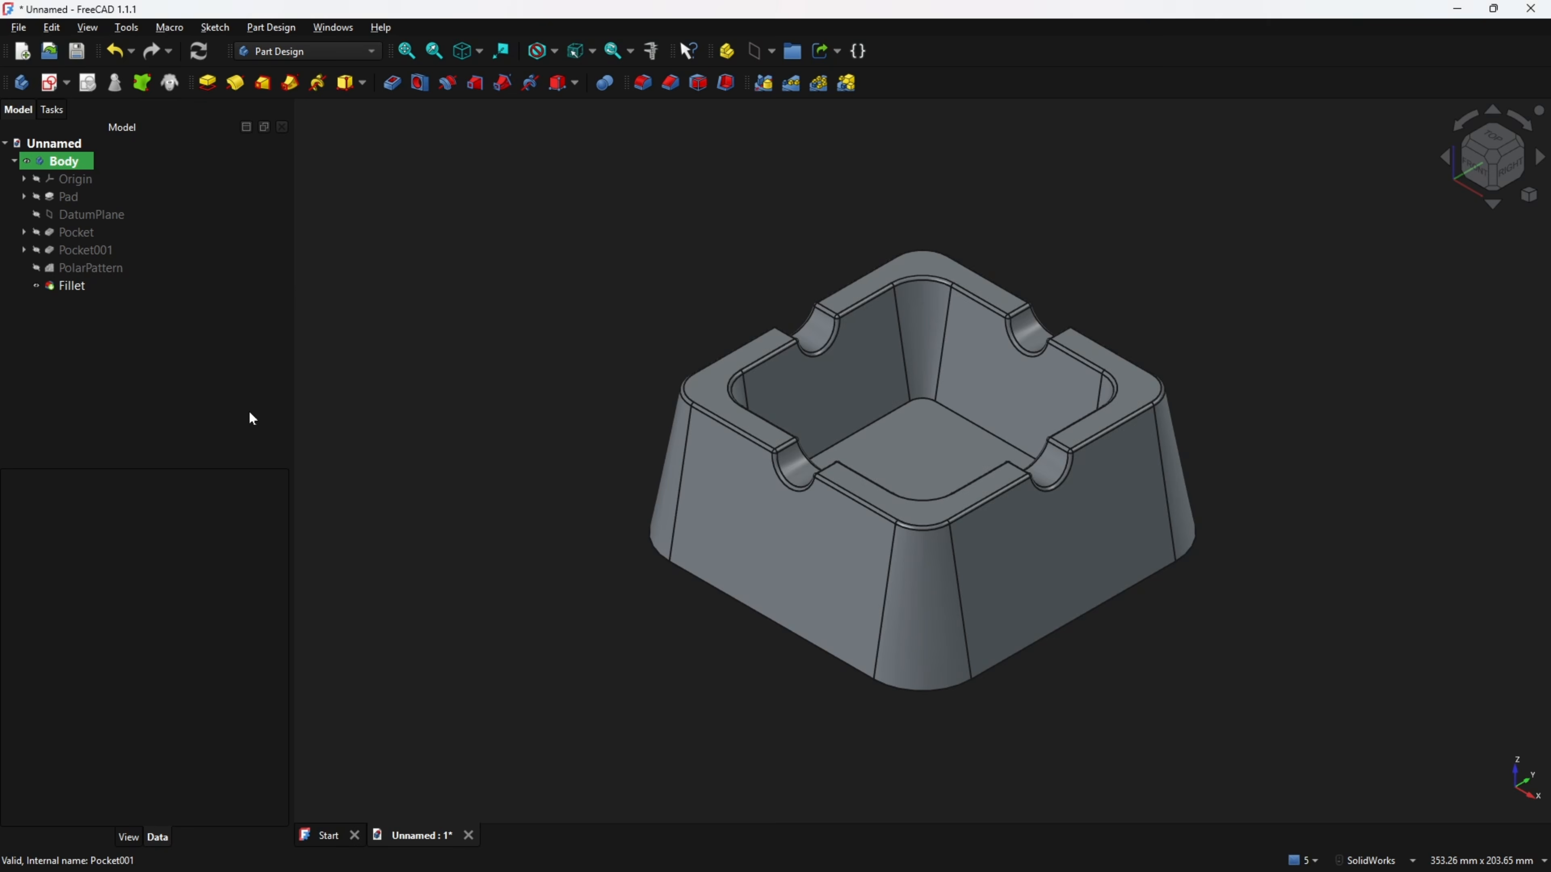
Fillet the cavity's bottom edge loop with a 5 mm radius.
click(644, 84)
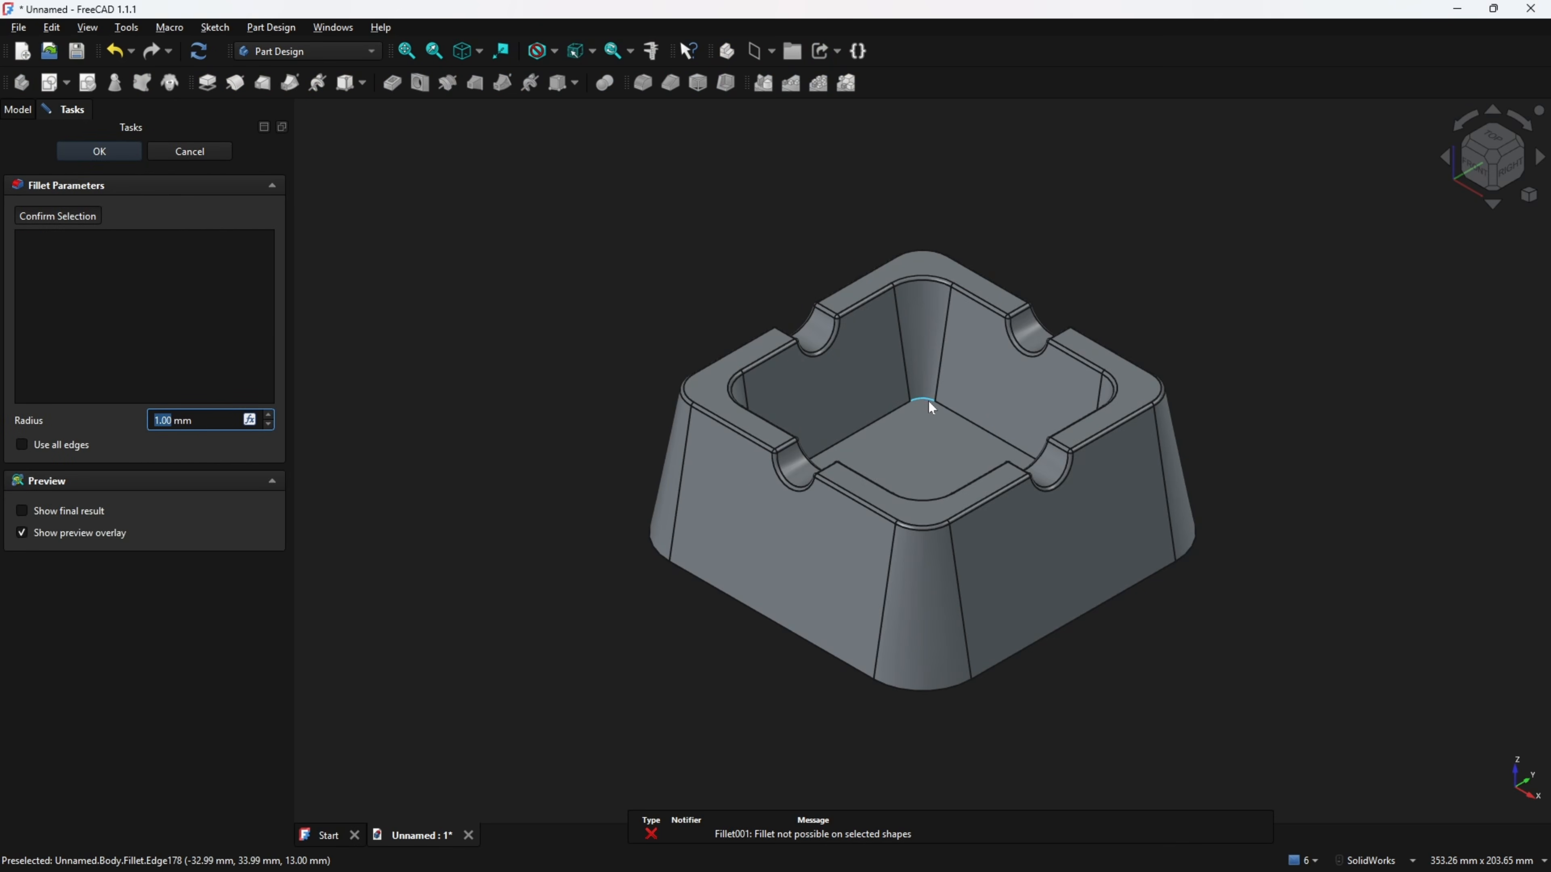
click(946, 408)
middle_drag(482, 403, 370, 406)
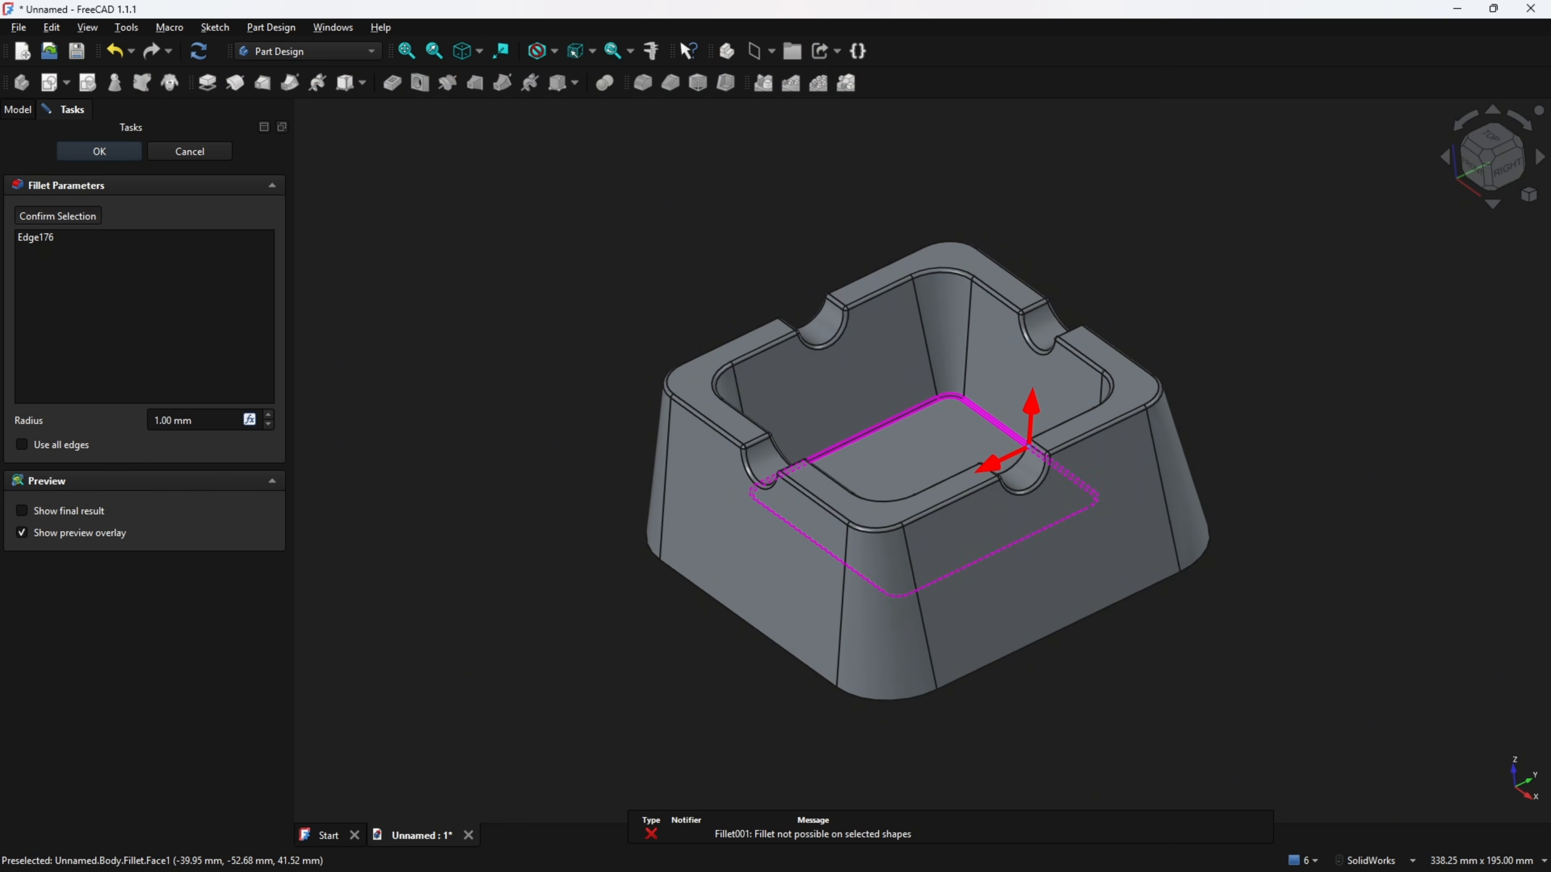
drag(200, 422, 80, 423)
text(5)
click(114, 150)
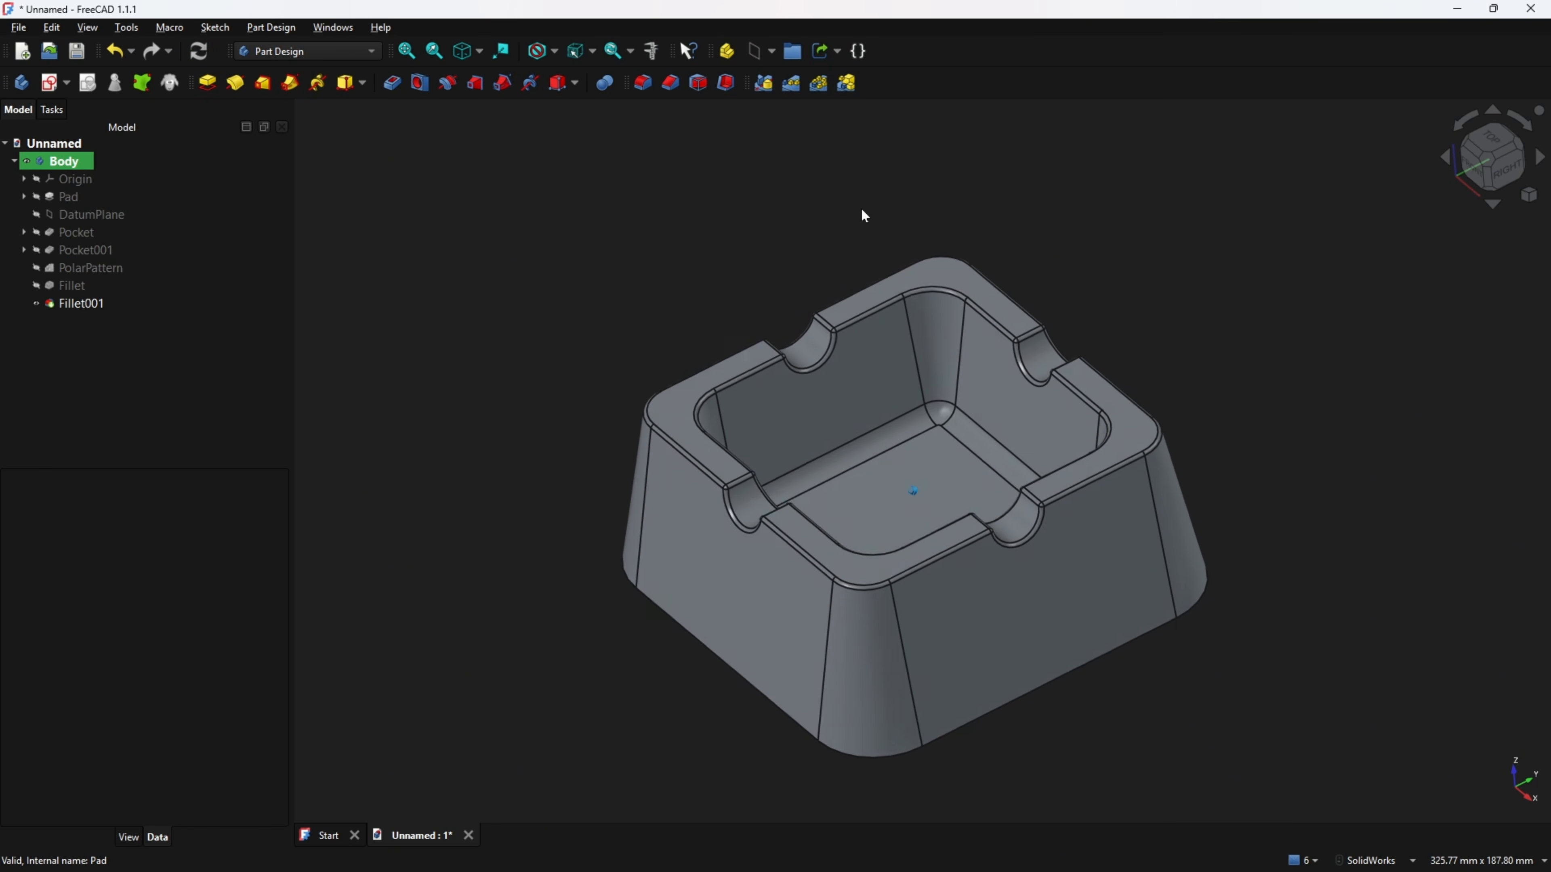
Switch to the PDF drawing to review the wall thickness dimension, then return to the model.
middle_drag(862, 210, 856, 164)
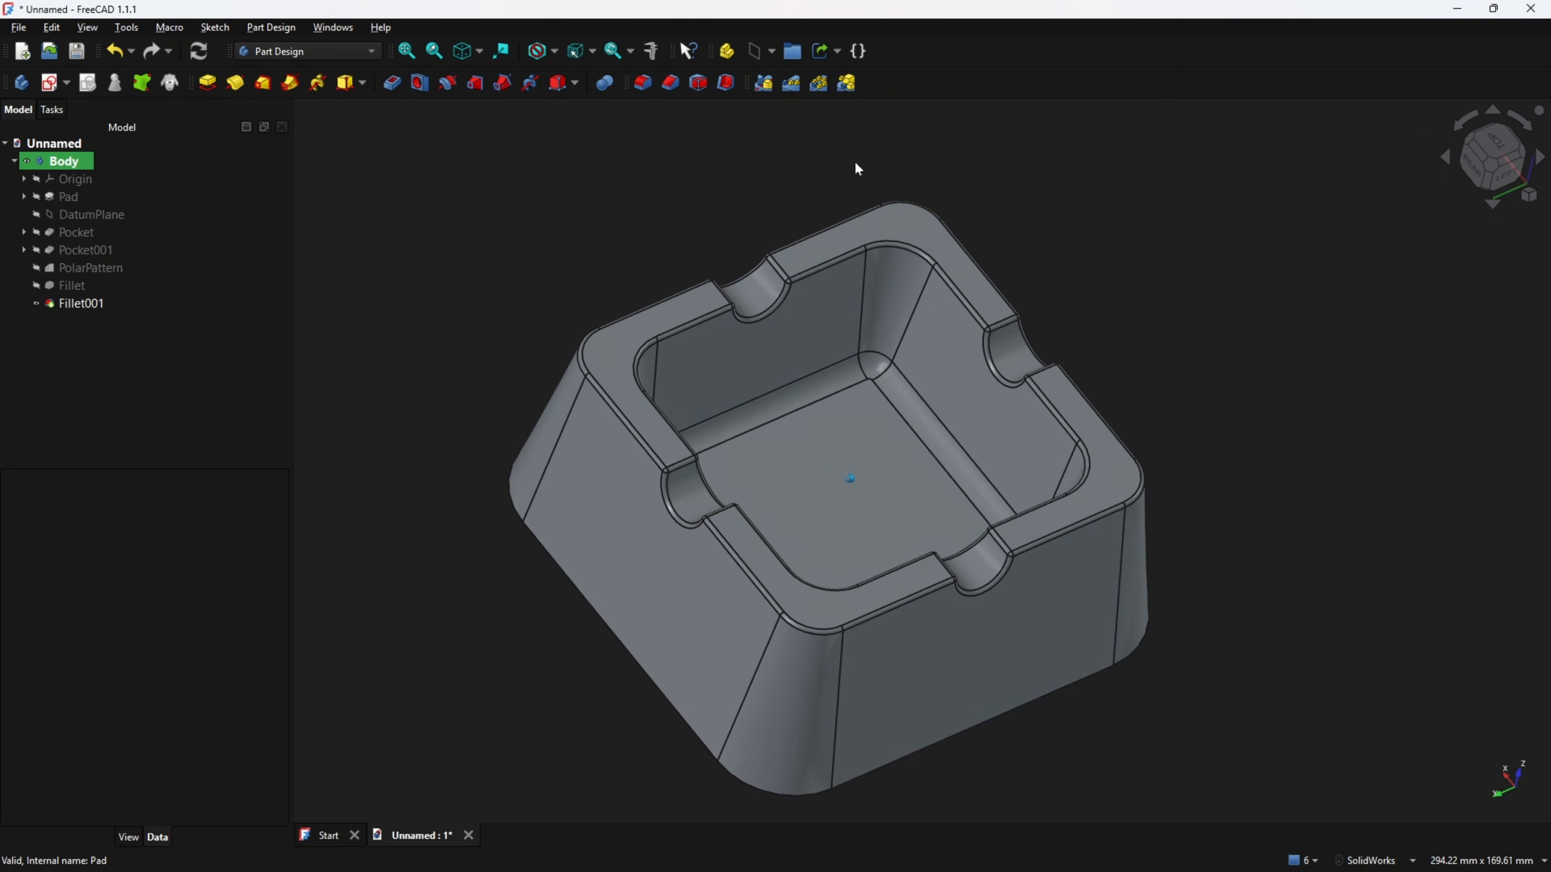
key(0)
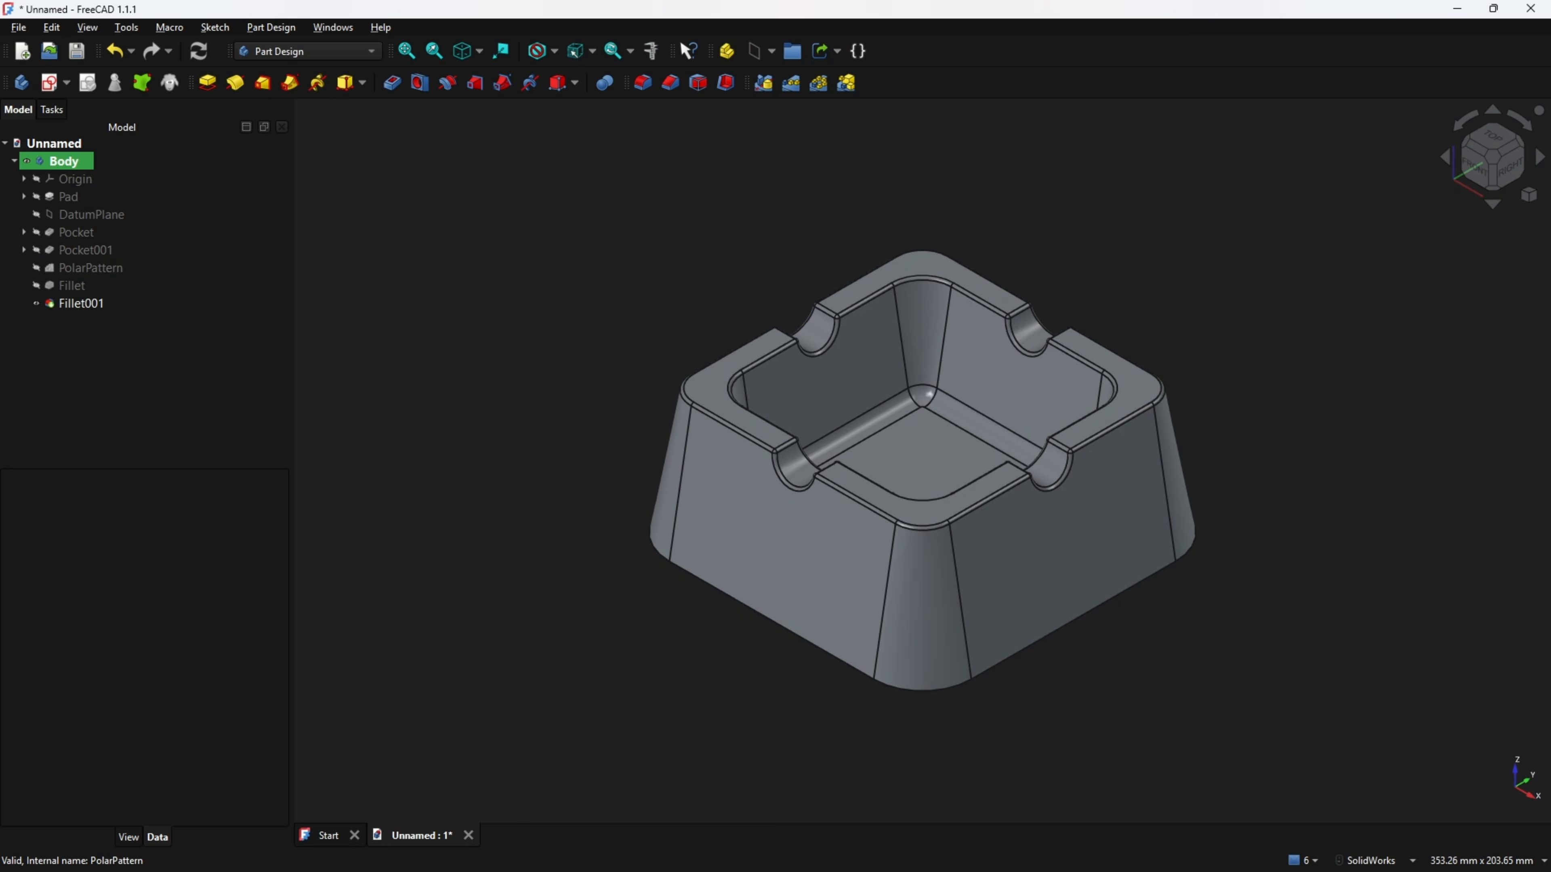
key(alt+Tab)
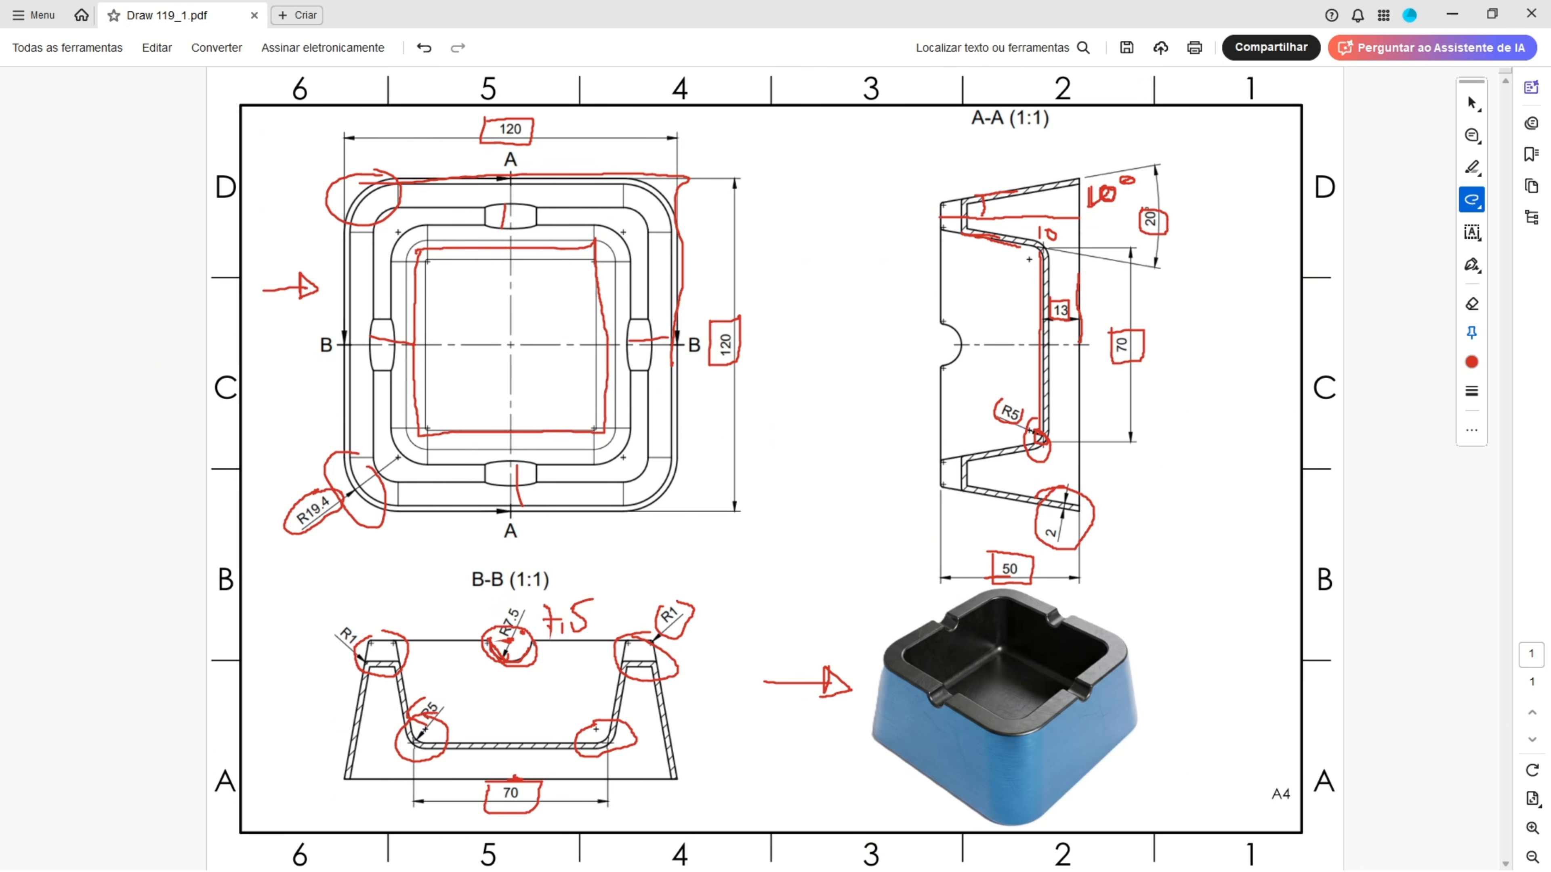
key(alt+Tab)
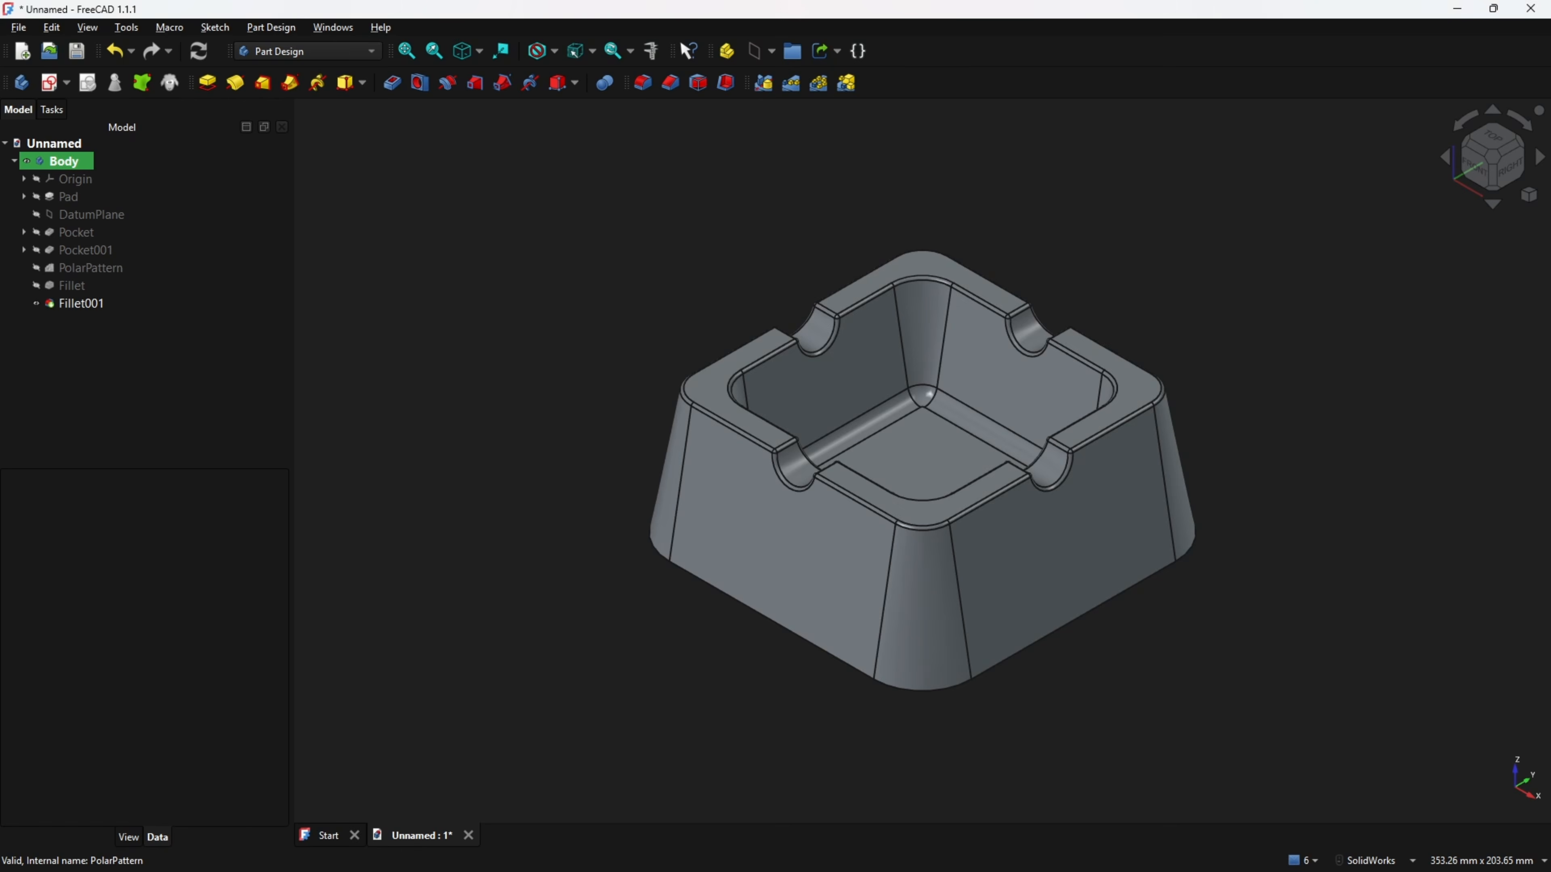
Shell the body 2 mm inwards with Thickness, removing the top face and using the Intersection join type.
click(727, 84)
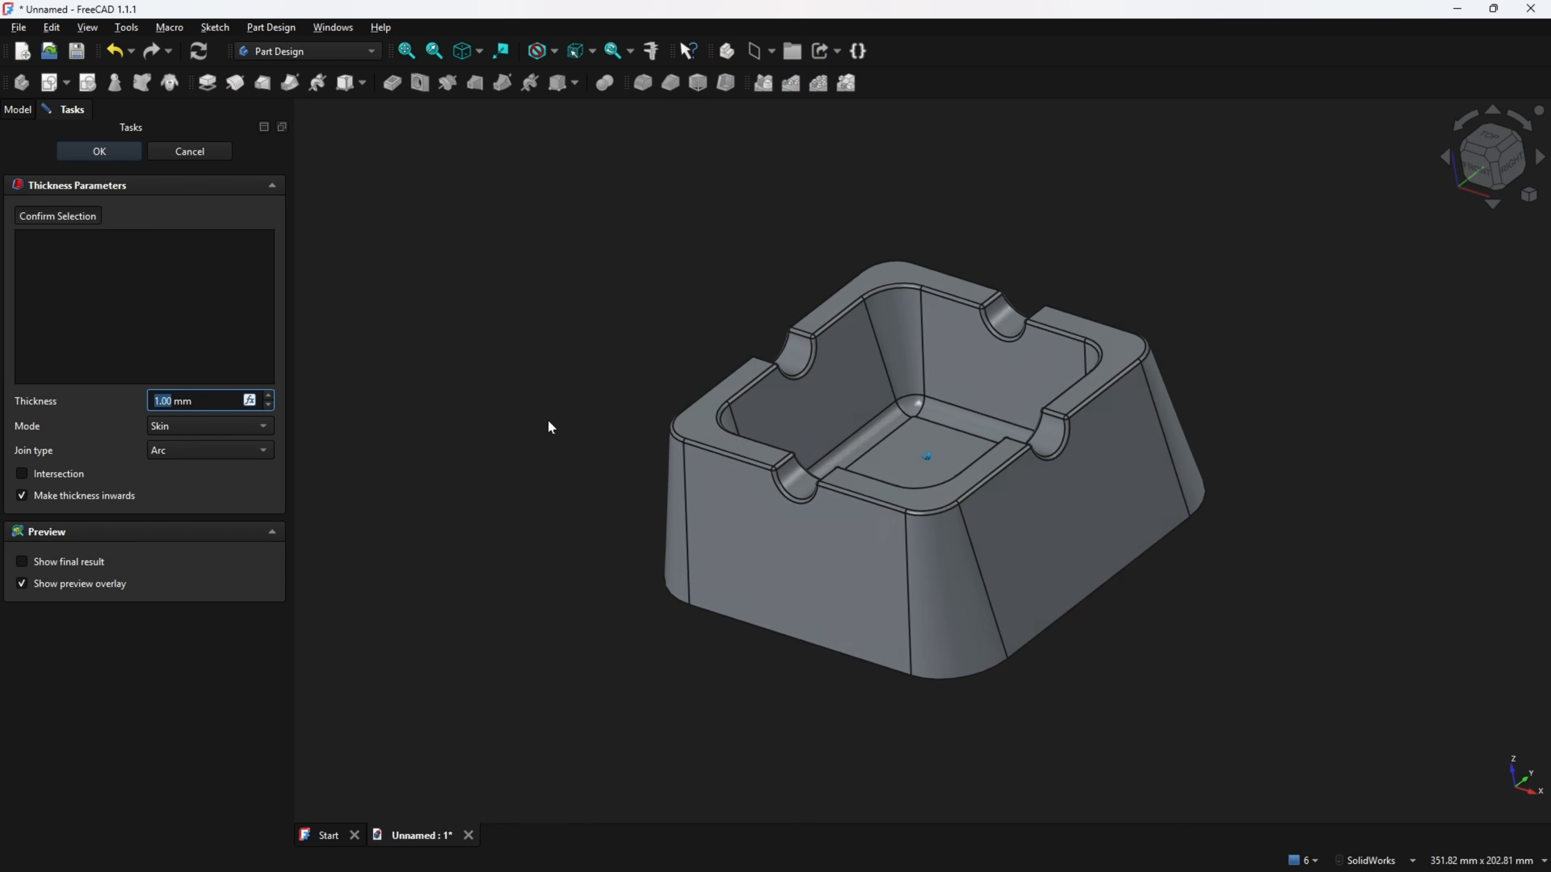
middle_drag(547, 425, 966, 524)
click(959, 517)
middle_drag(464, 451, 243, 422)
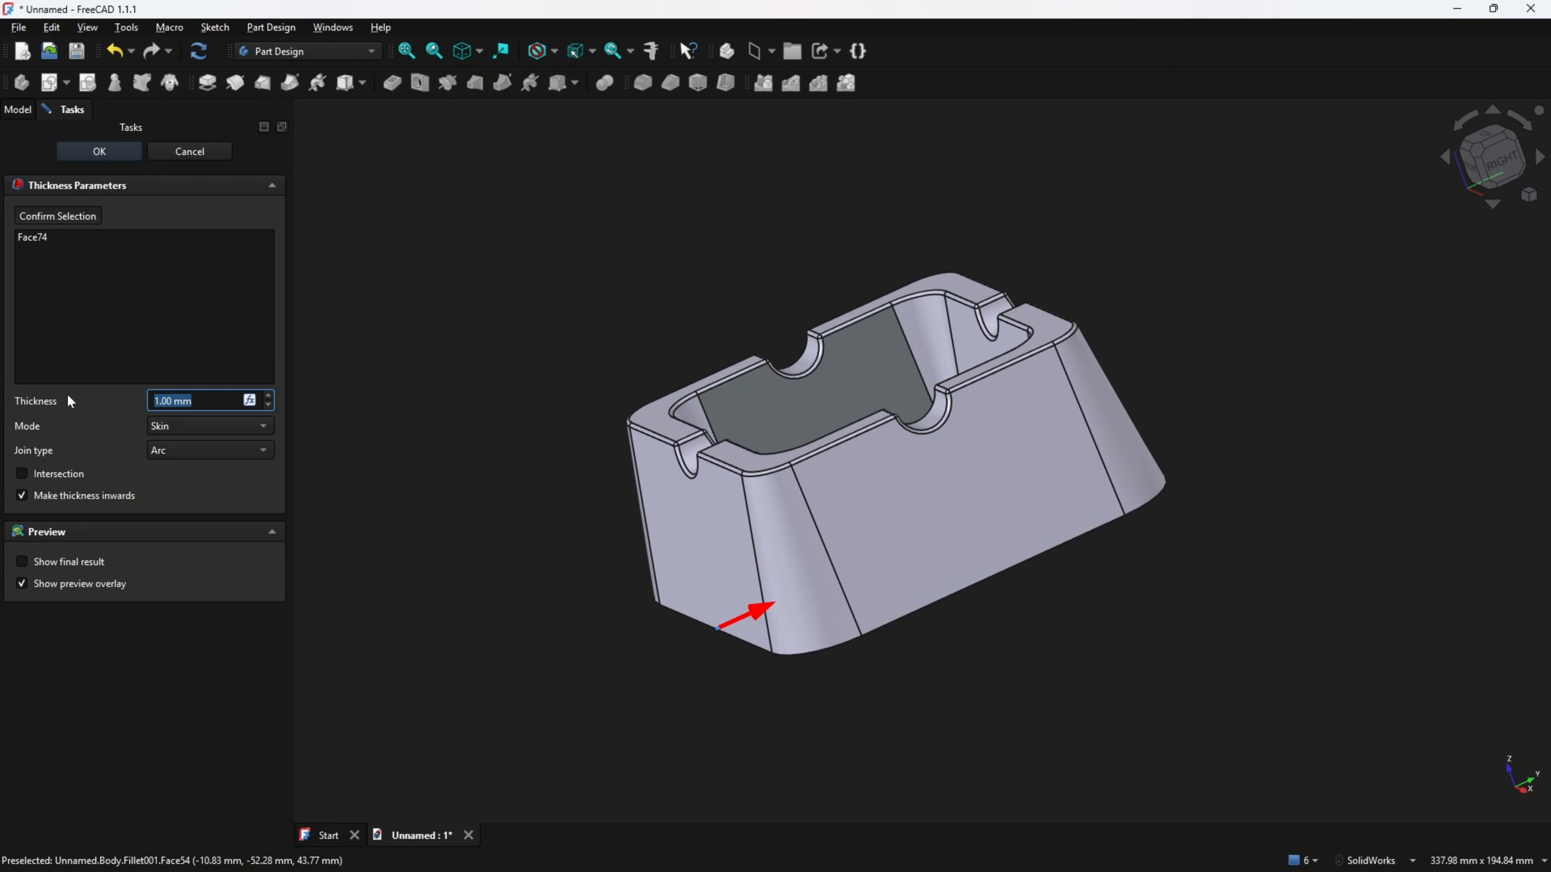
text(2)
key(Return)
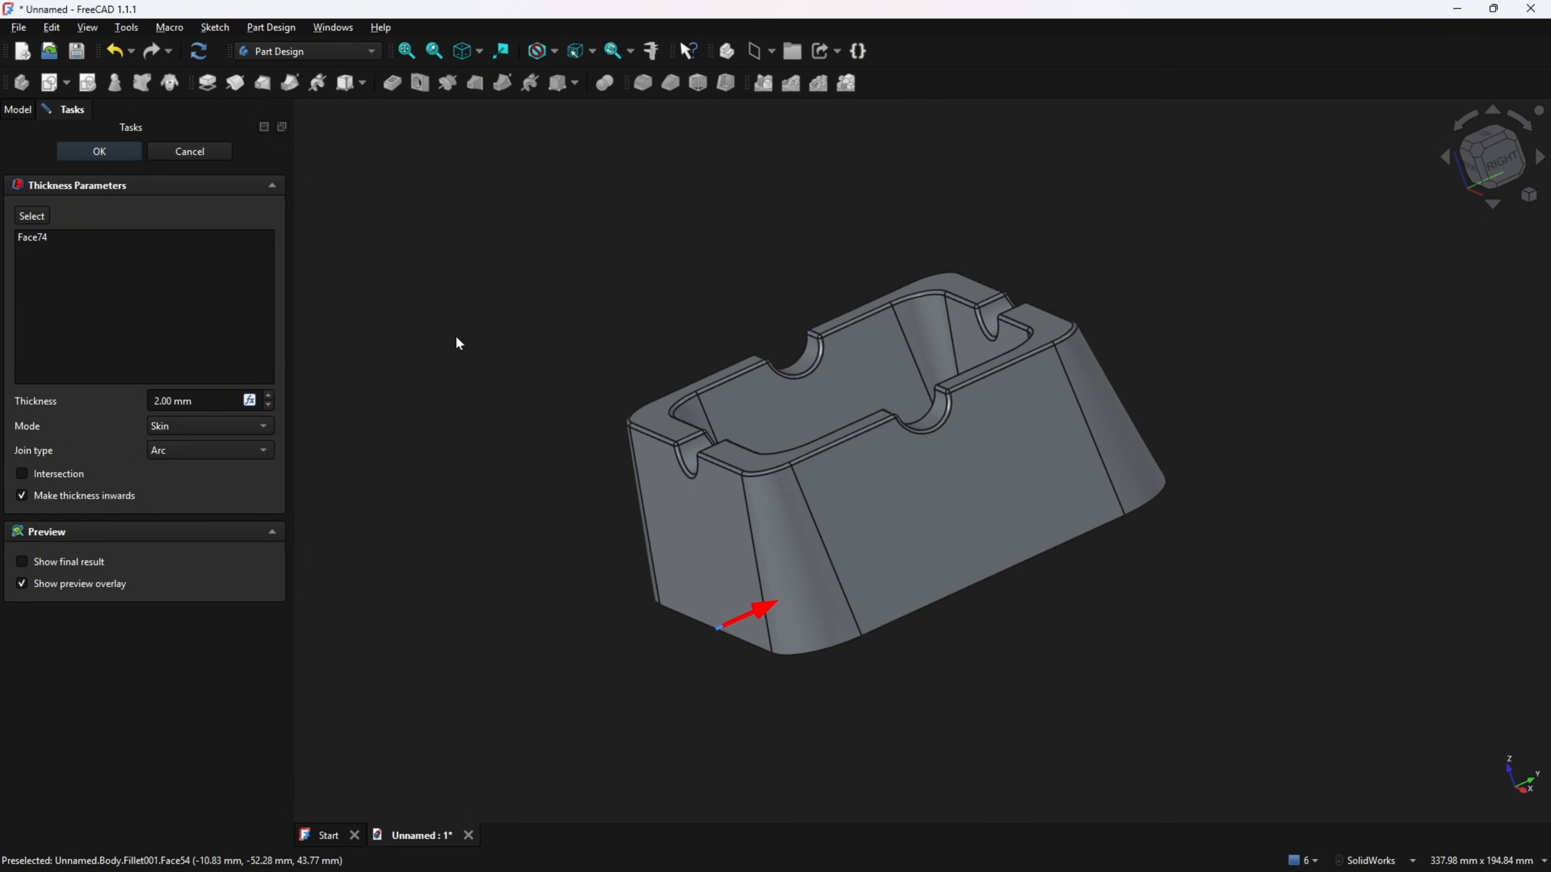
mouse_move(455, 334)
middle_down()
mouse_move(228, 418)
mouse_move(202, 463)
middle_up()
click(215, 452)
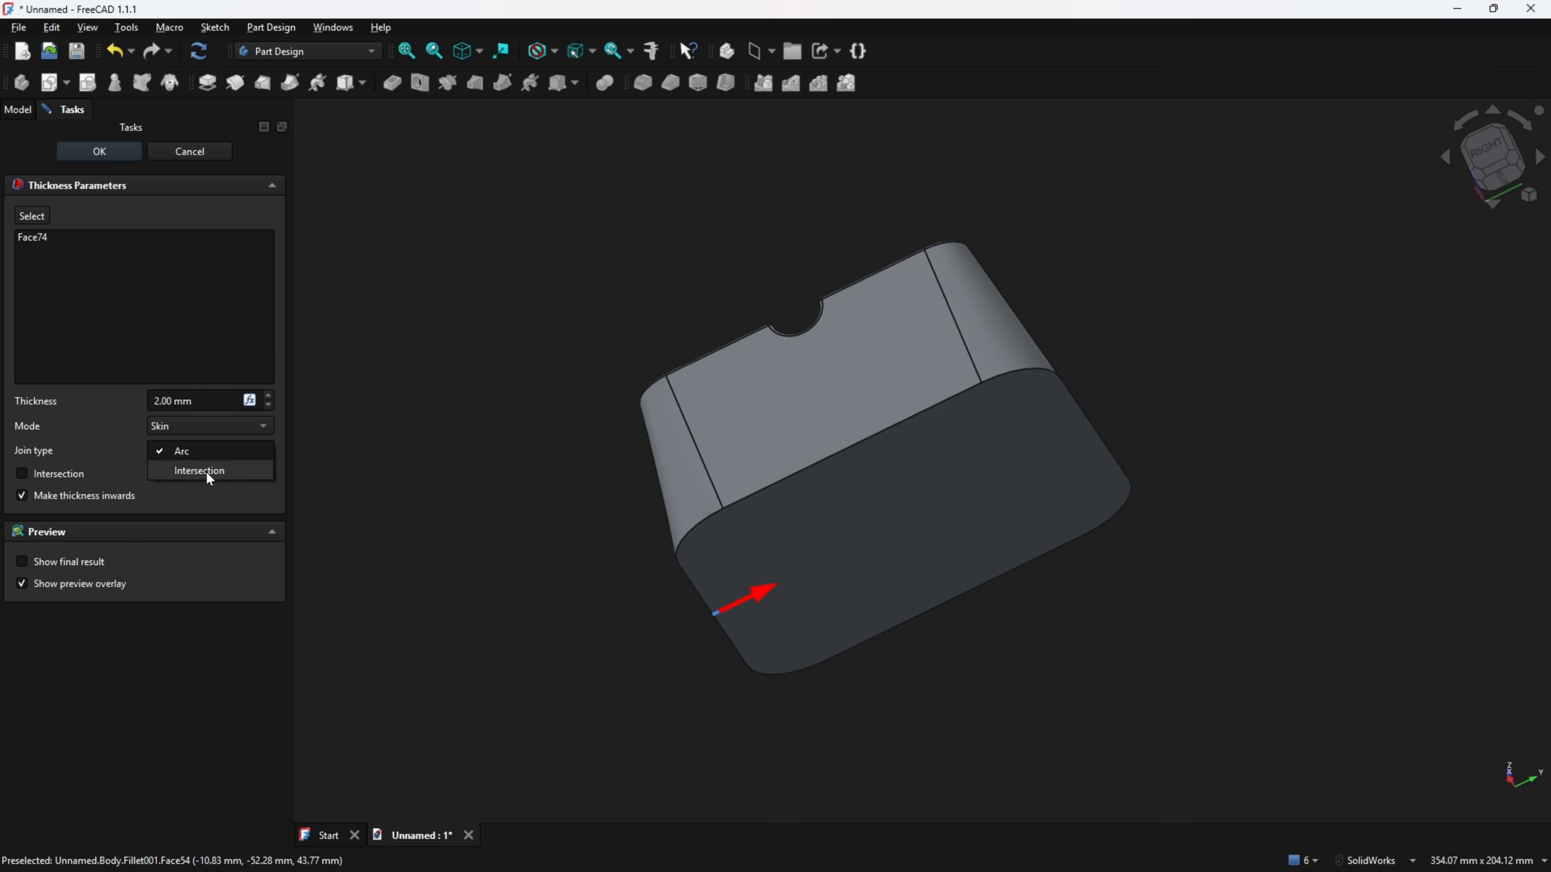
click(205, 471)
middle_drag(324, 456, 355, 445)
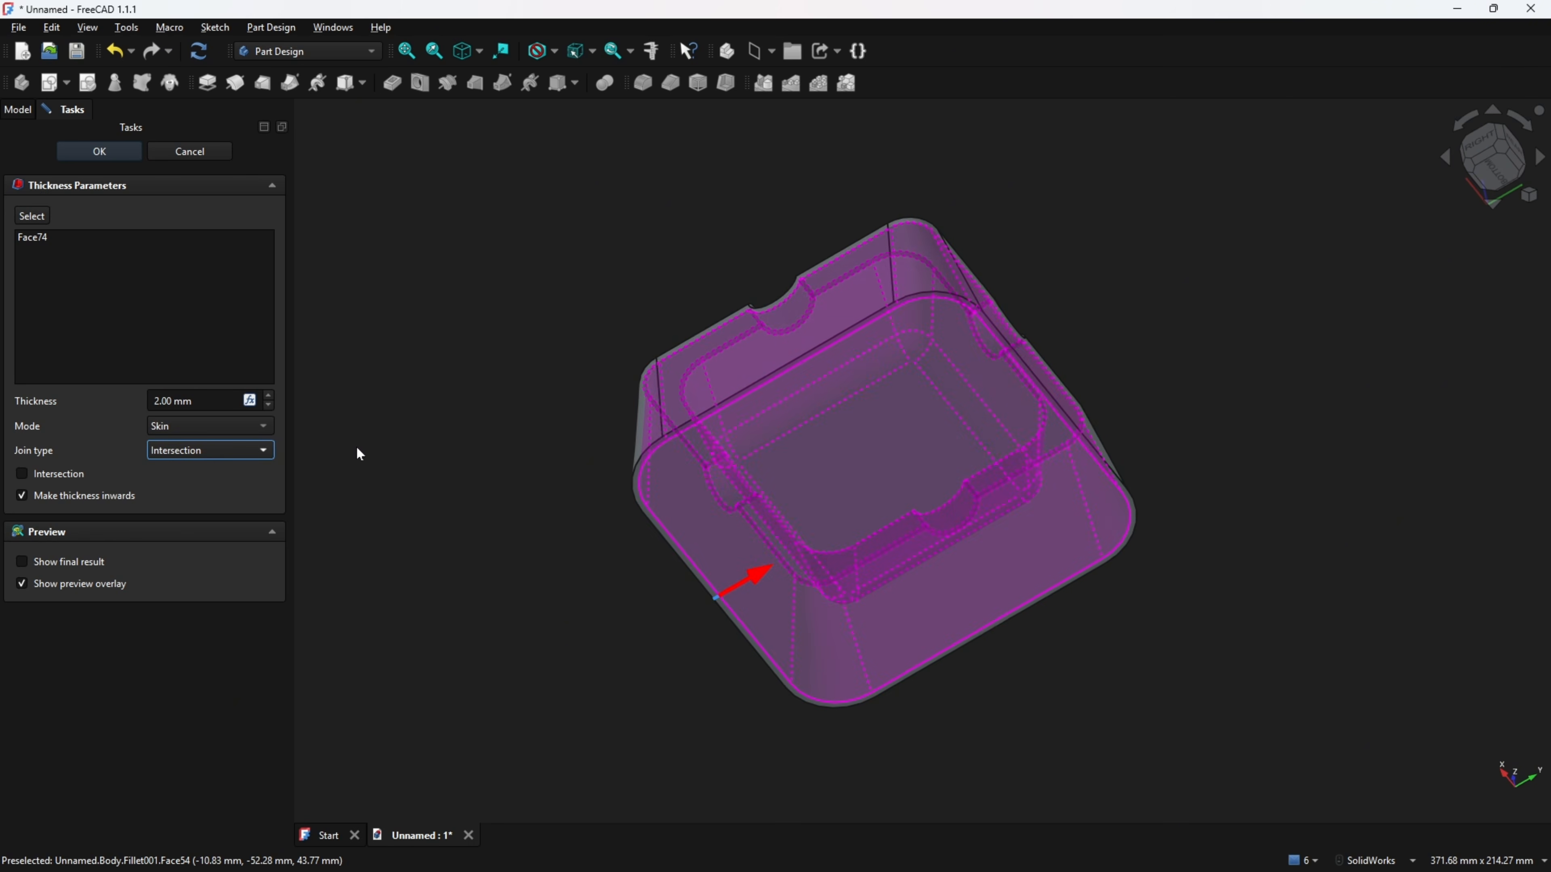
click(113, 153)
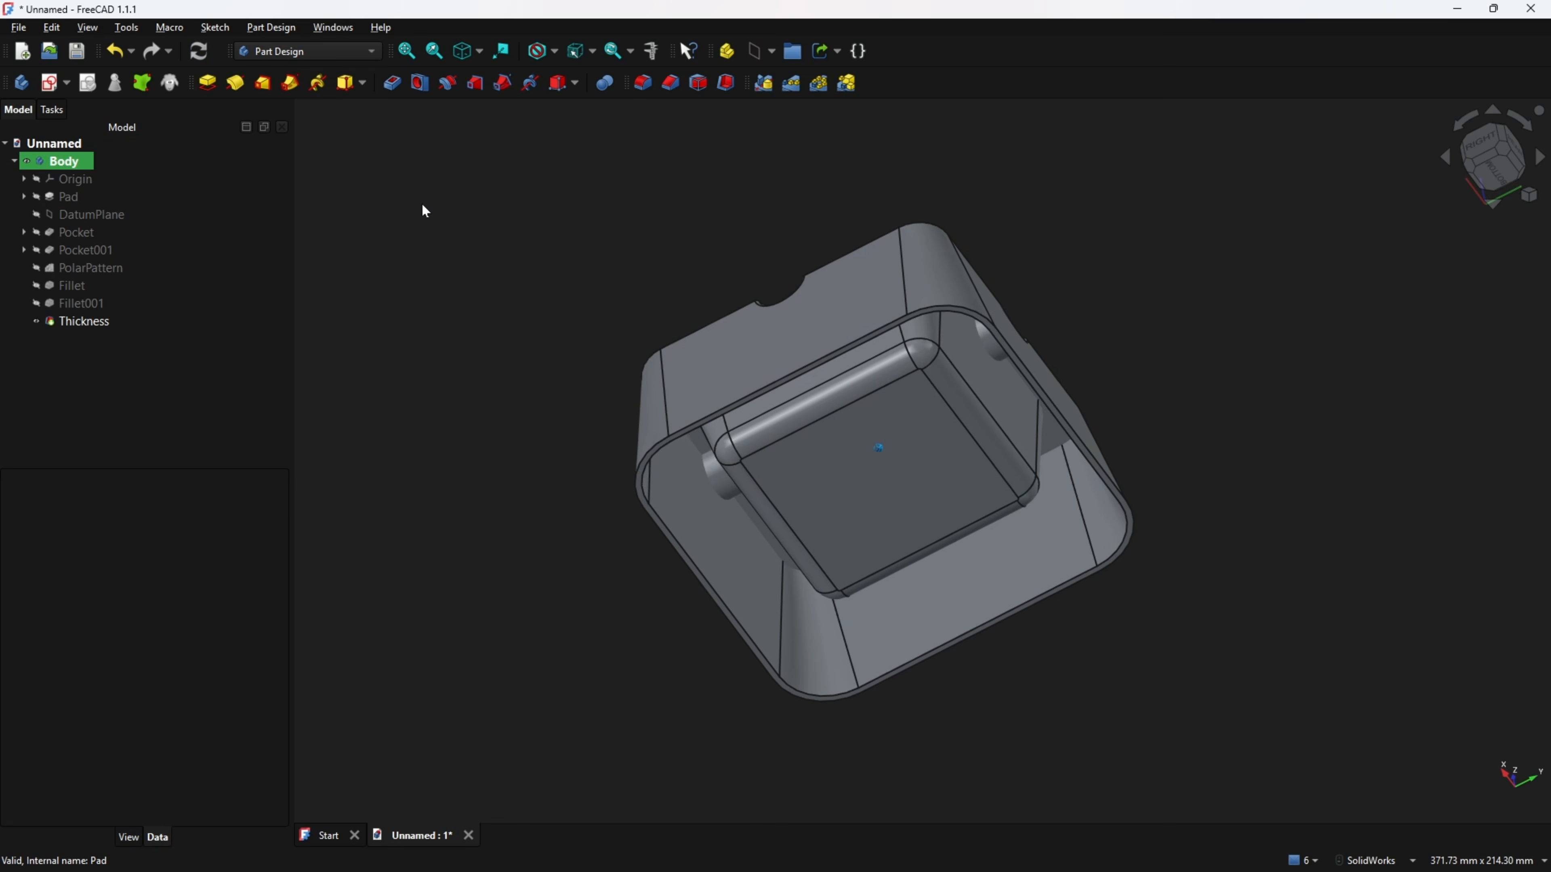
middle_drag(422, 205, 530, 207)
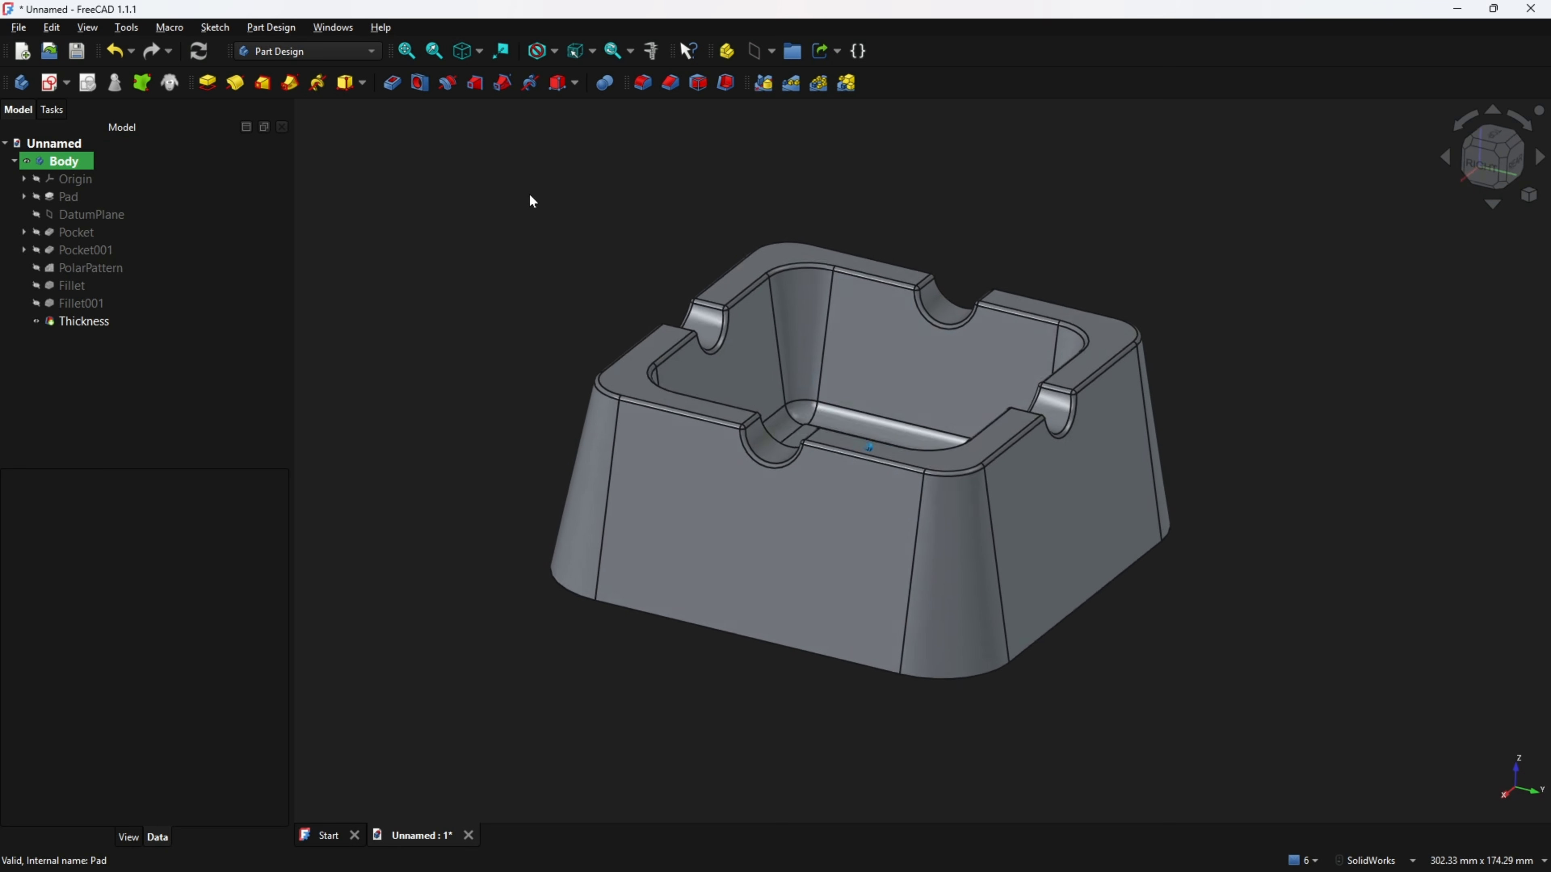
key(Home)
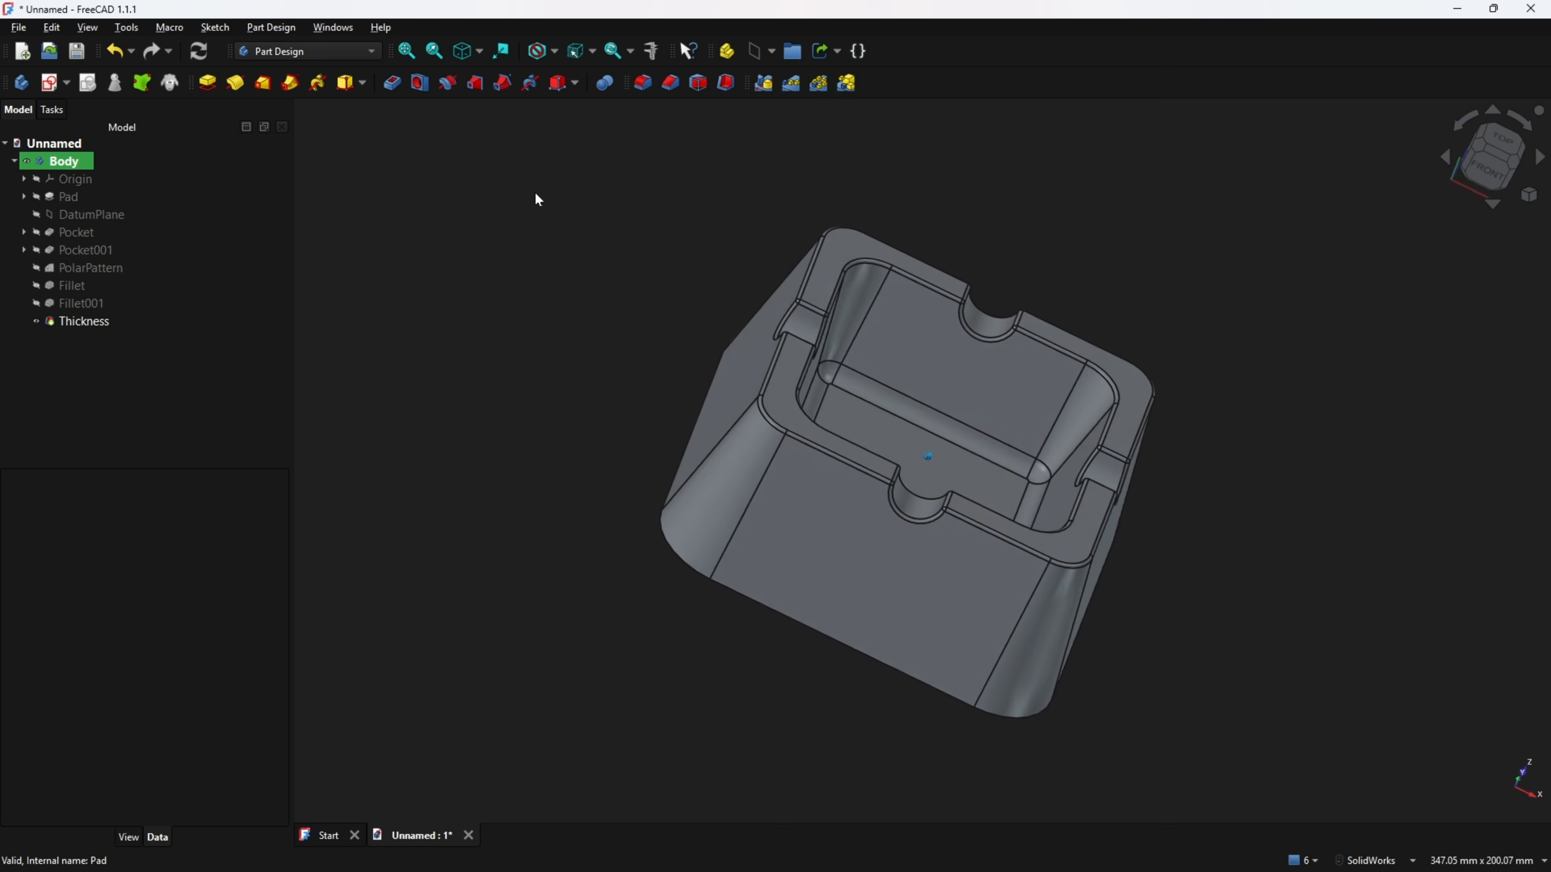